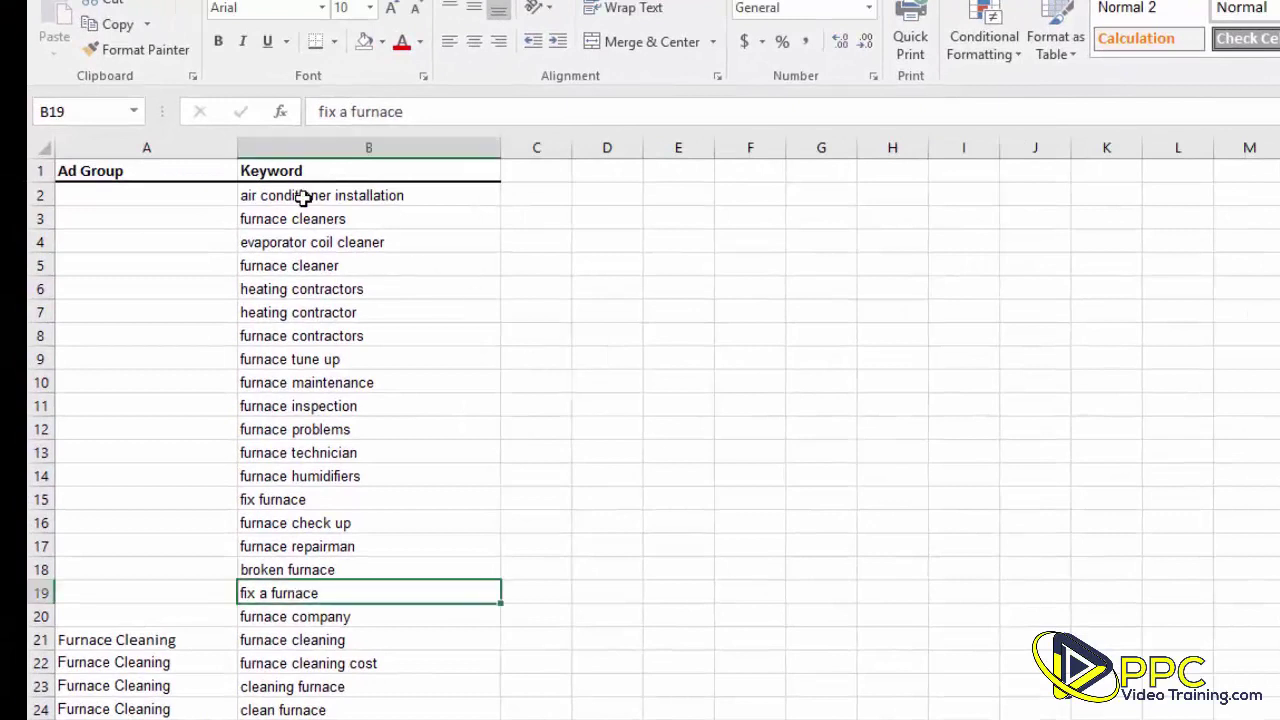
# Step: Examine the keywords in B2:B20 that have no ad group assigned
pyautogui.moveTo(297, 198); pyautogui.dragTo(305, 359)
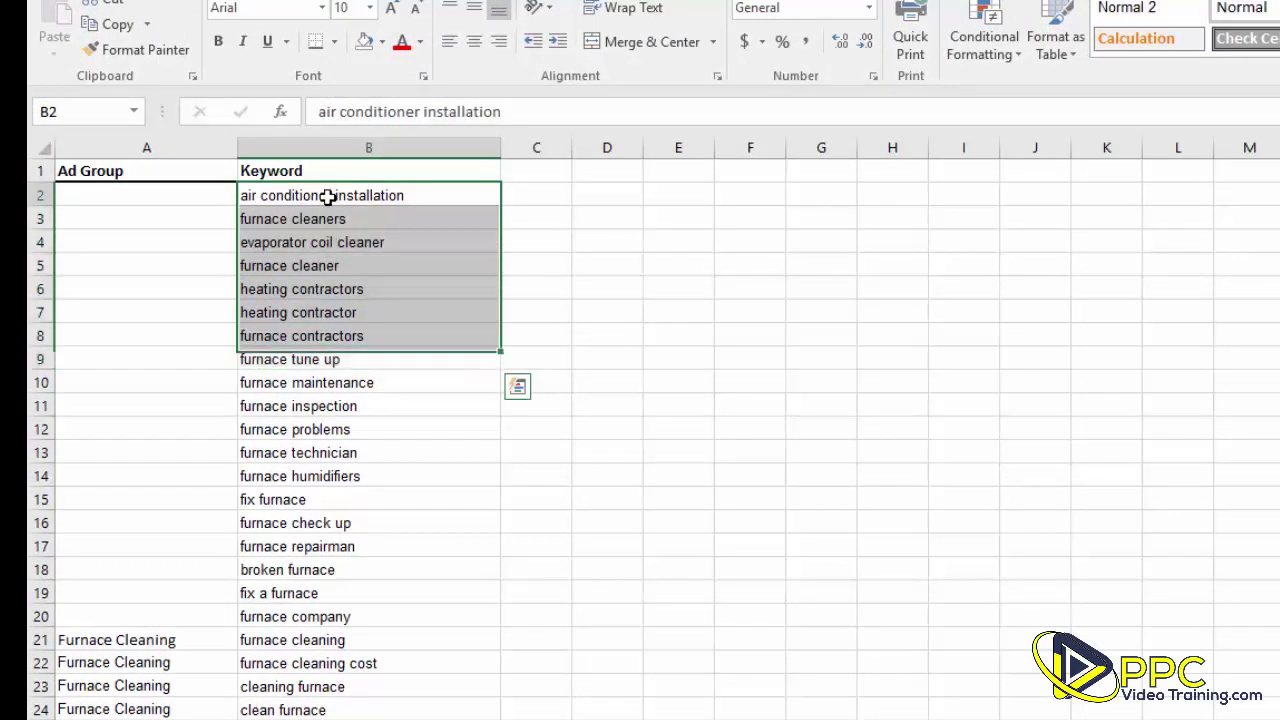
pyautogui.moveTo(329, 197); pyautogui.dragTo(304, 615)
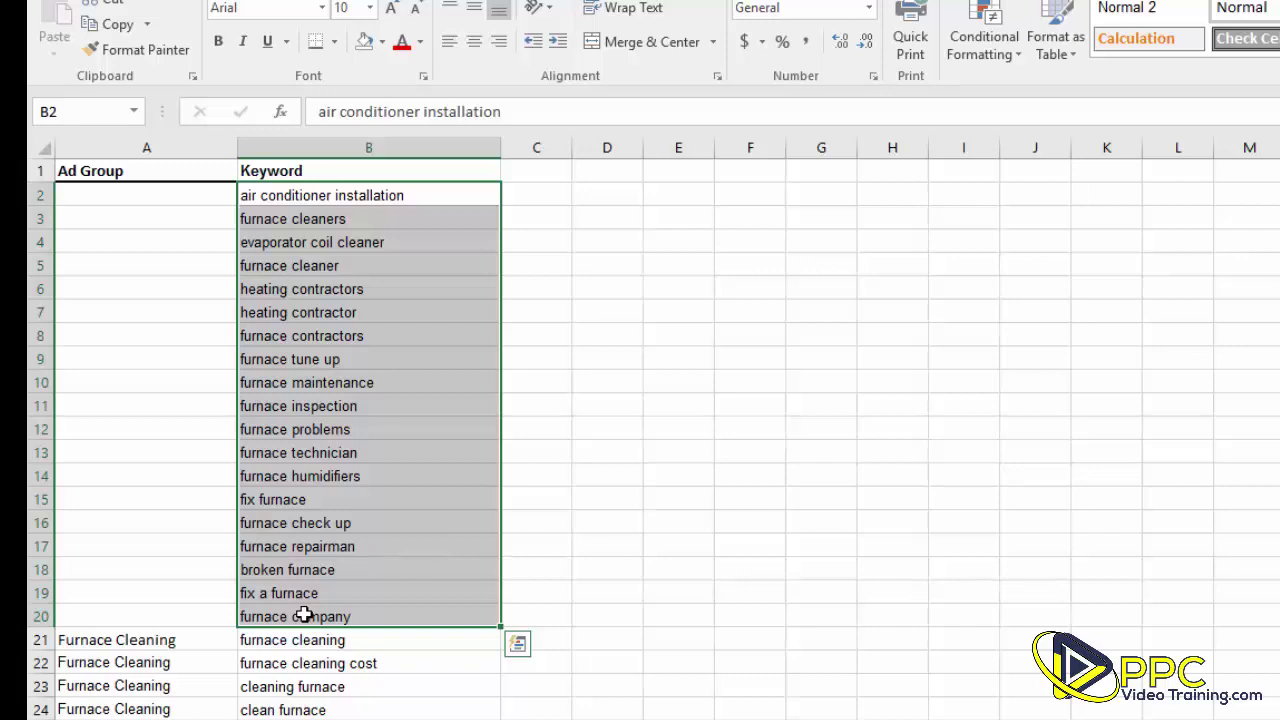
pyautogui.click(368, 147)
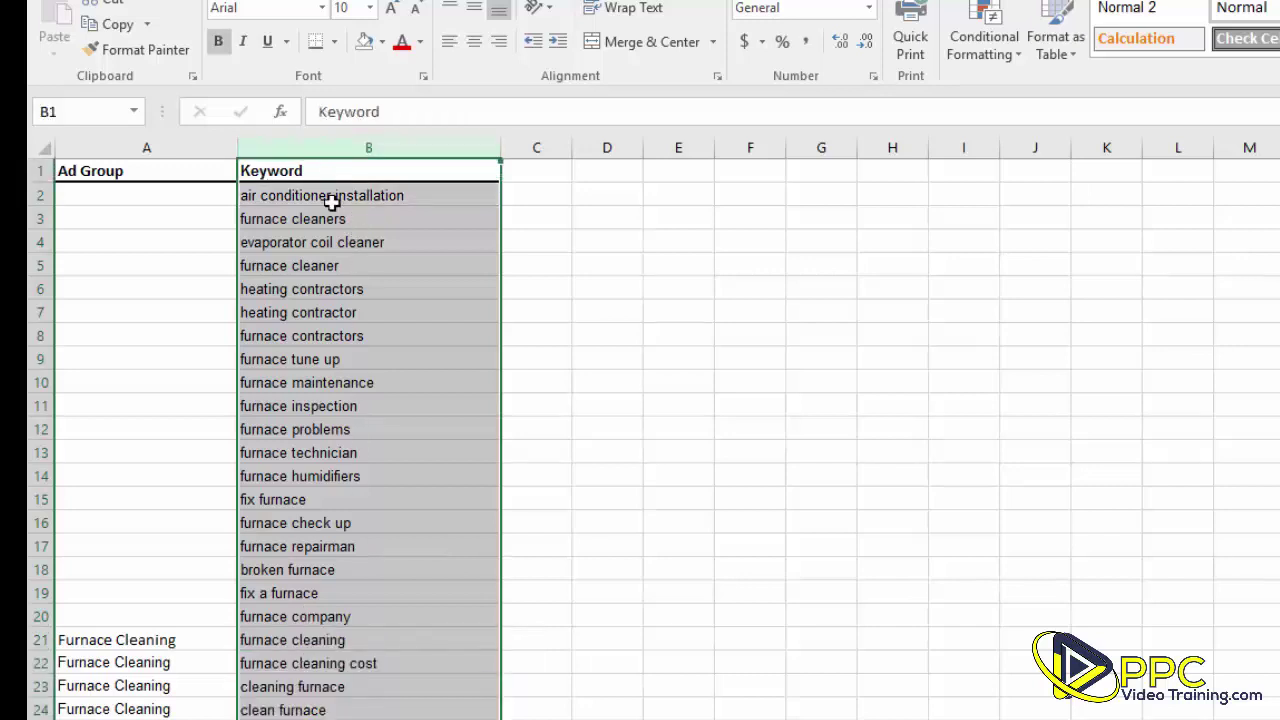
pyautogui.press('Return')
pyautogui.moveTo(332, 195); pyautogui.dragTo(311, 612)
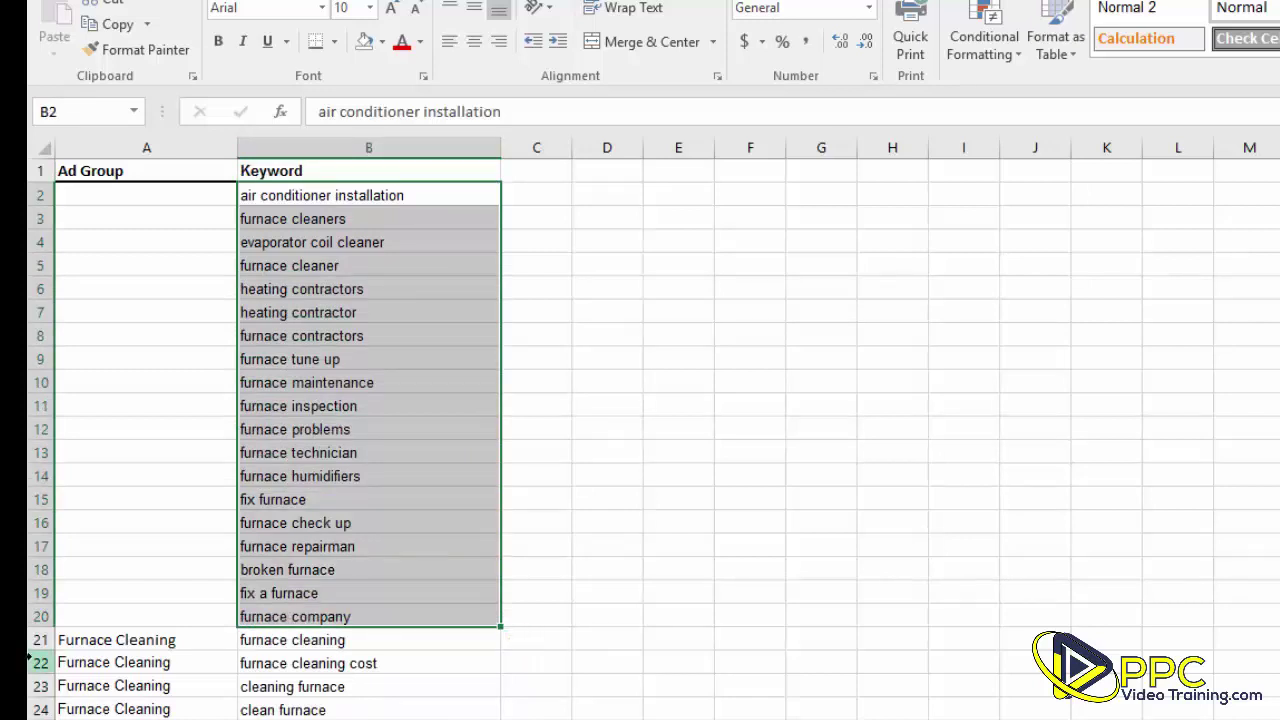
# Step: Compare the Furnace Cleaning ad group labels in A21:A27 with their matching keywords in B21:B27
pyautogui.click(96, 641)
pyautogui.click(299, 637)
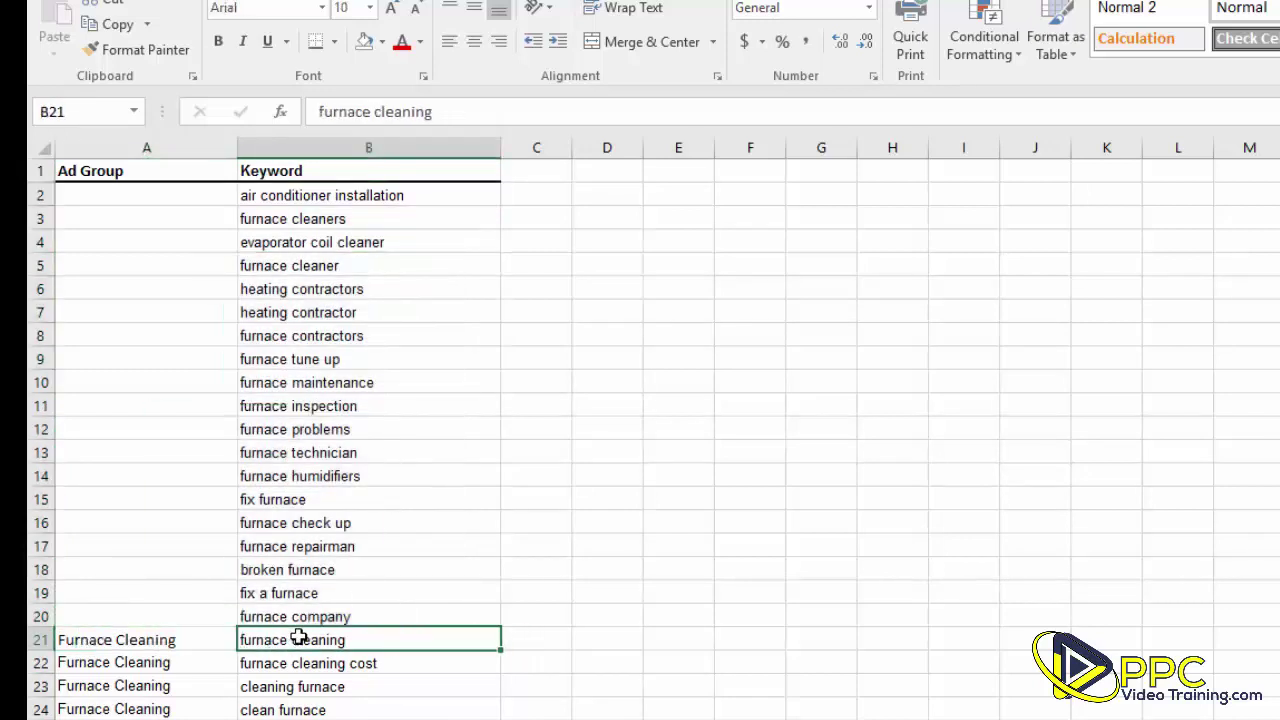
pyautogui.click(177, 640)
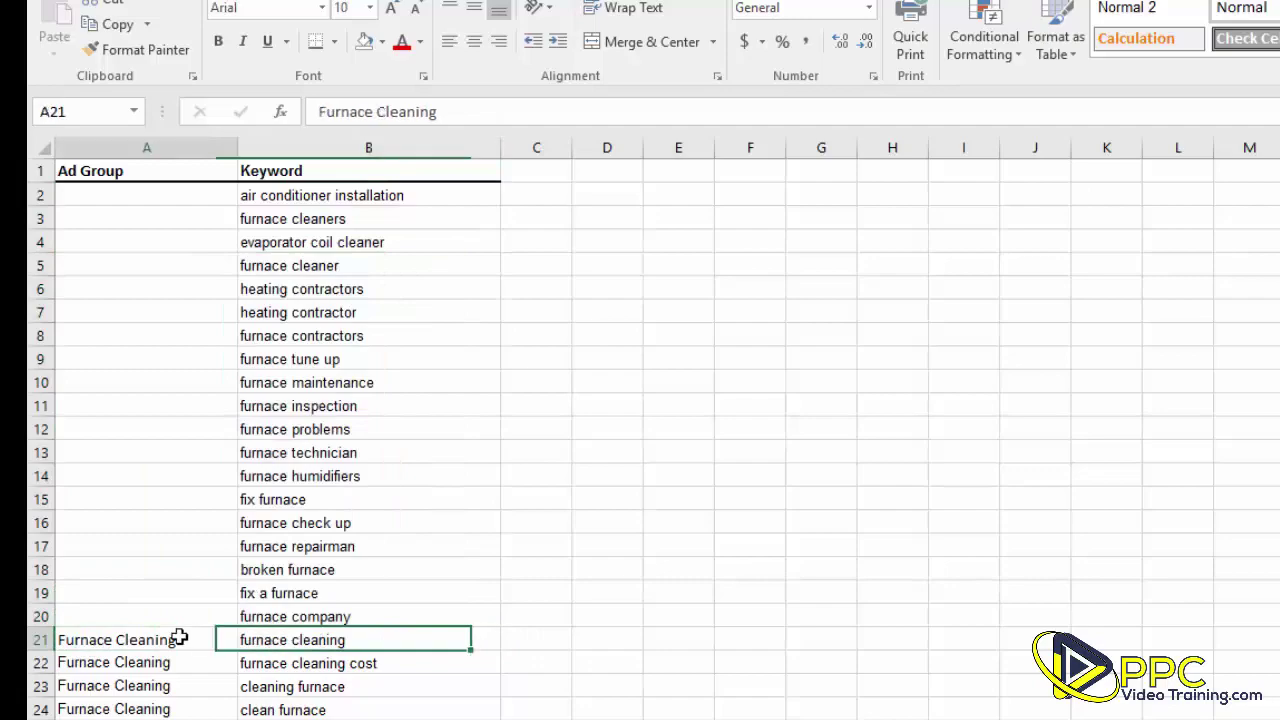
pyautogui.click(294, 640)
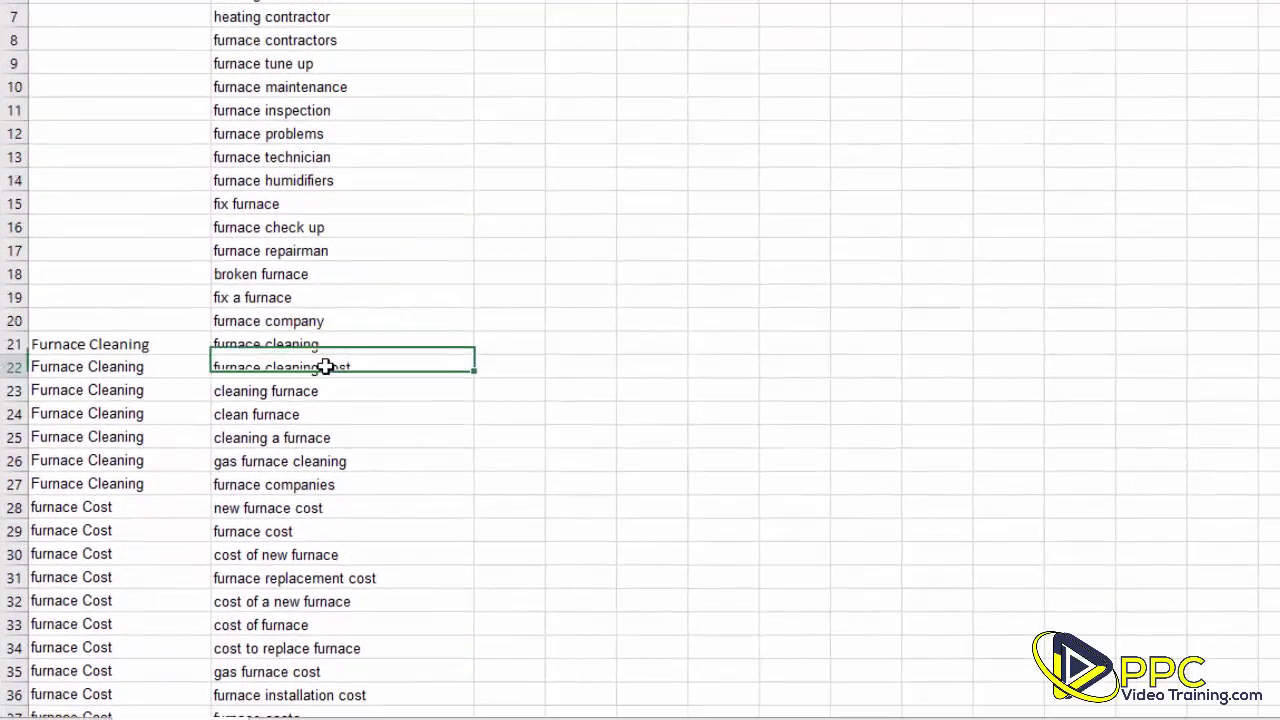
pyautogui.click(365, 663)
pyautogui.click(314, 391)
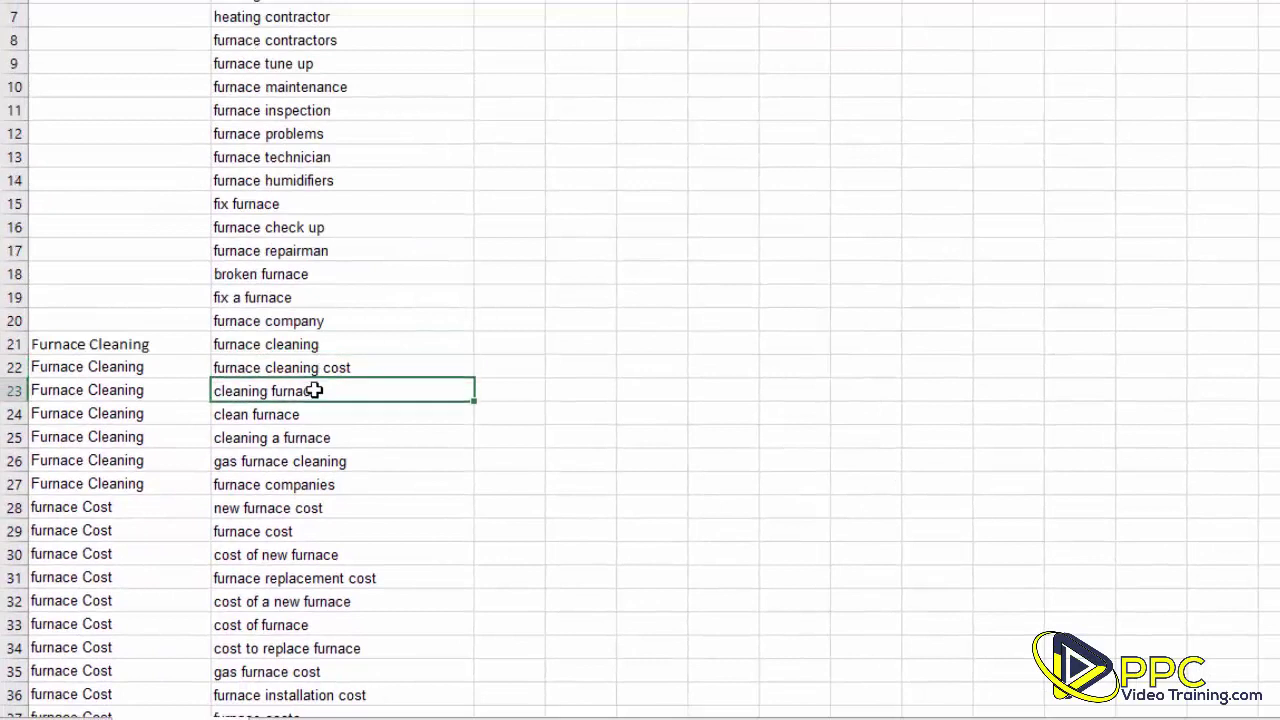
pyautogui.click(262, 344)
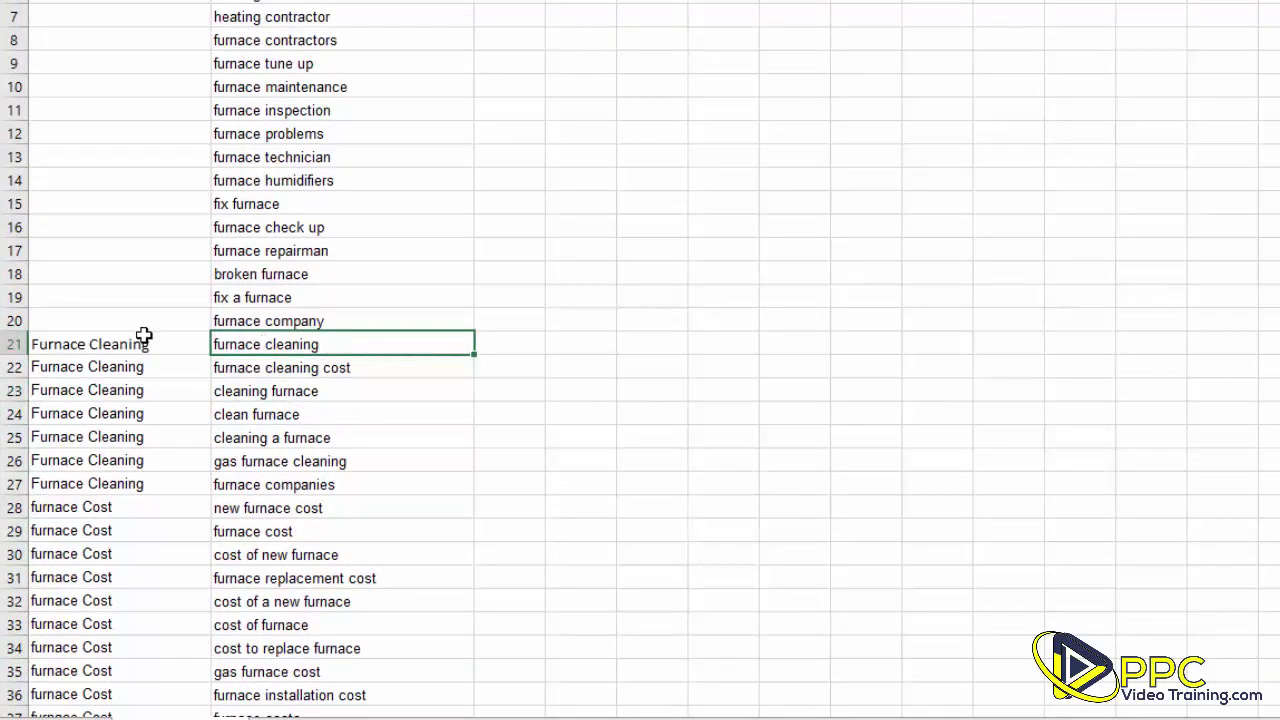
pyautogui.moveTo(143, 343); pyautogui.dragTo(134, 484)
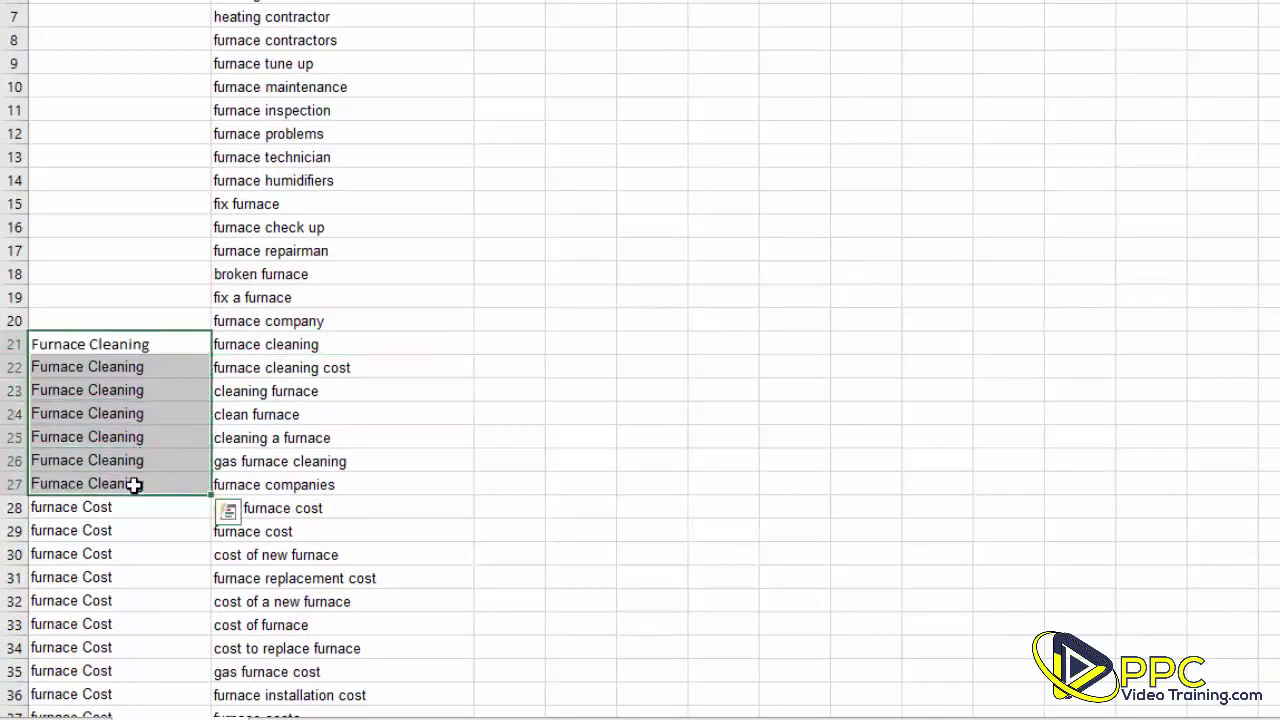
pyautogui.moveTo(151, 343); pyautogui.dragTo(256, 487)
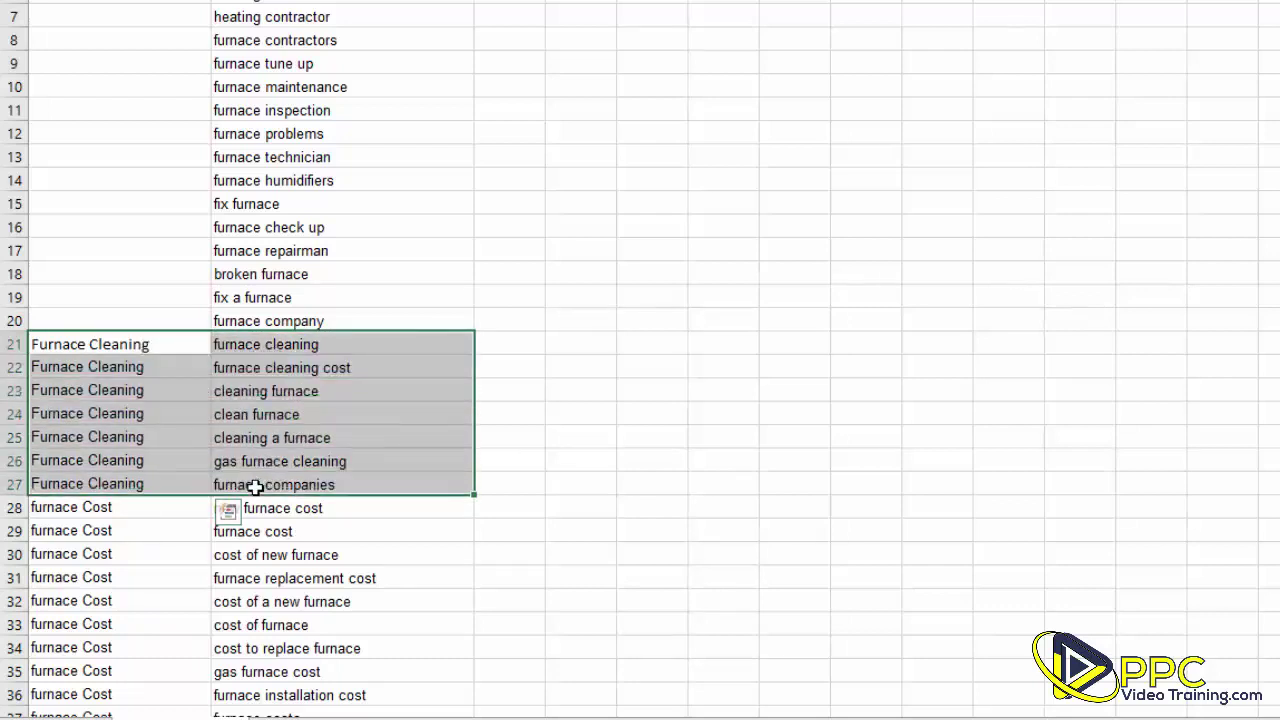
pyautogui.click(268, 345)
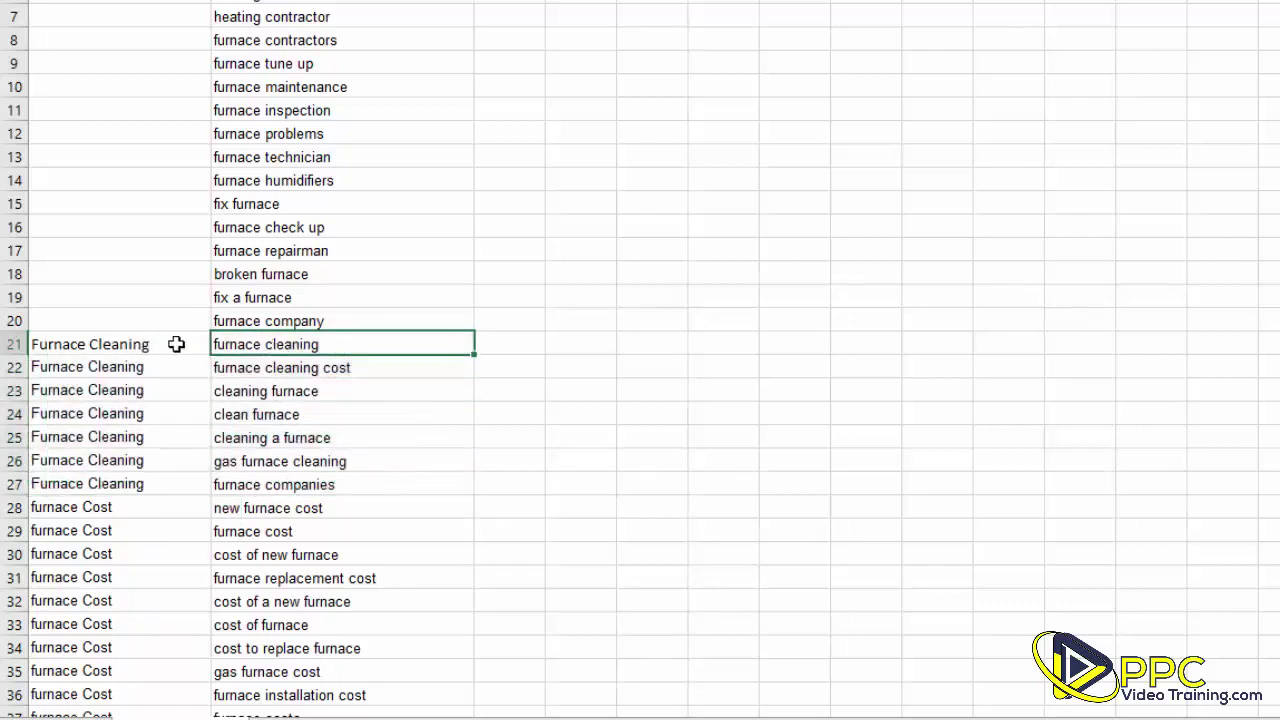
pyautogui.click(145, 343)
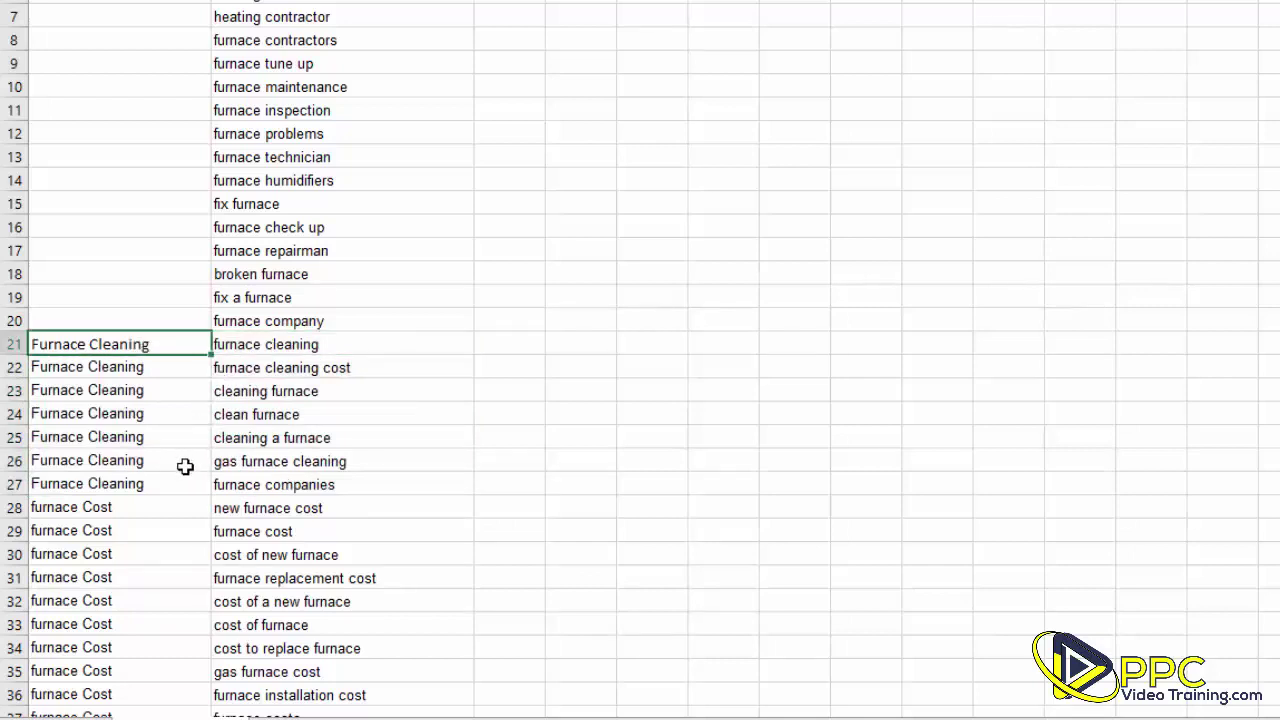
pyautogui.moveTo(212, 345); pyautogui.dragTo(249, 491)
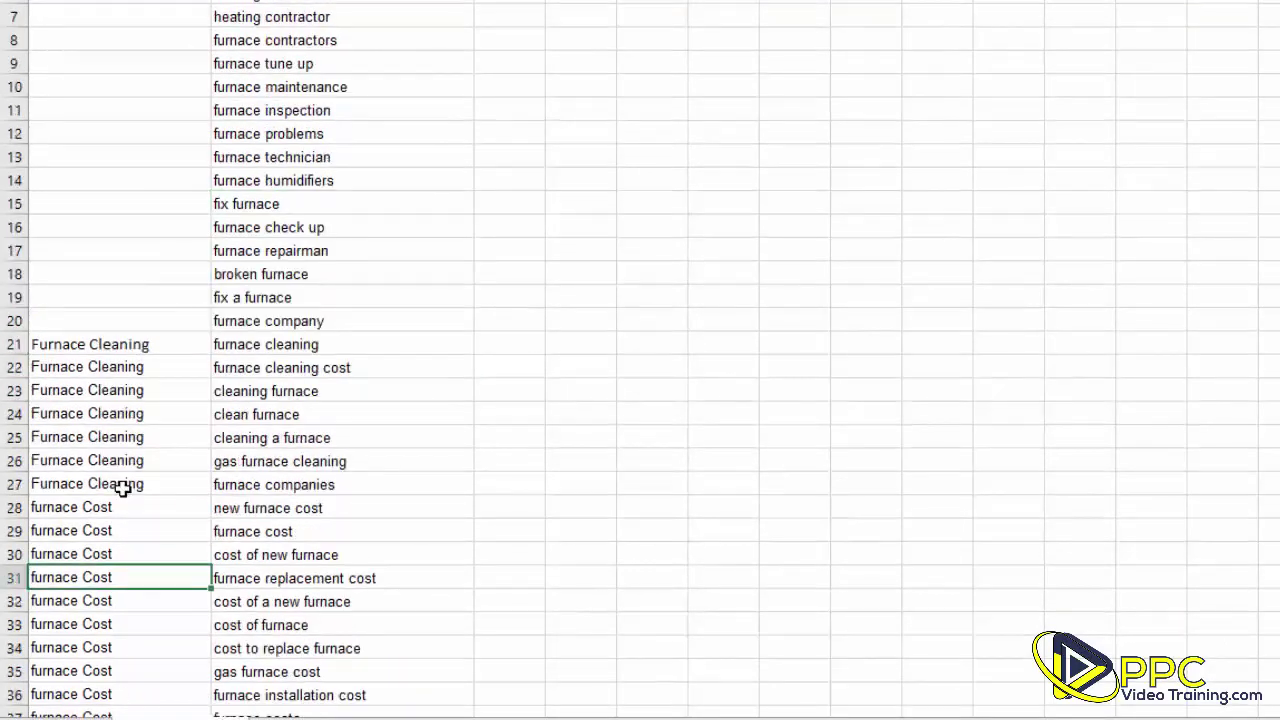
# Step: Review the ad group assignments further down the list and the unassigned keywords in rows 2 to 20
pyautogui.scroll(-10, 120, 486)
pyautogui.scroll(-1, 122, 487)
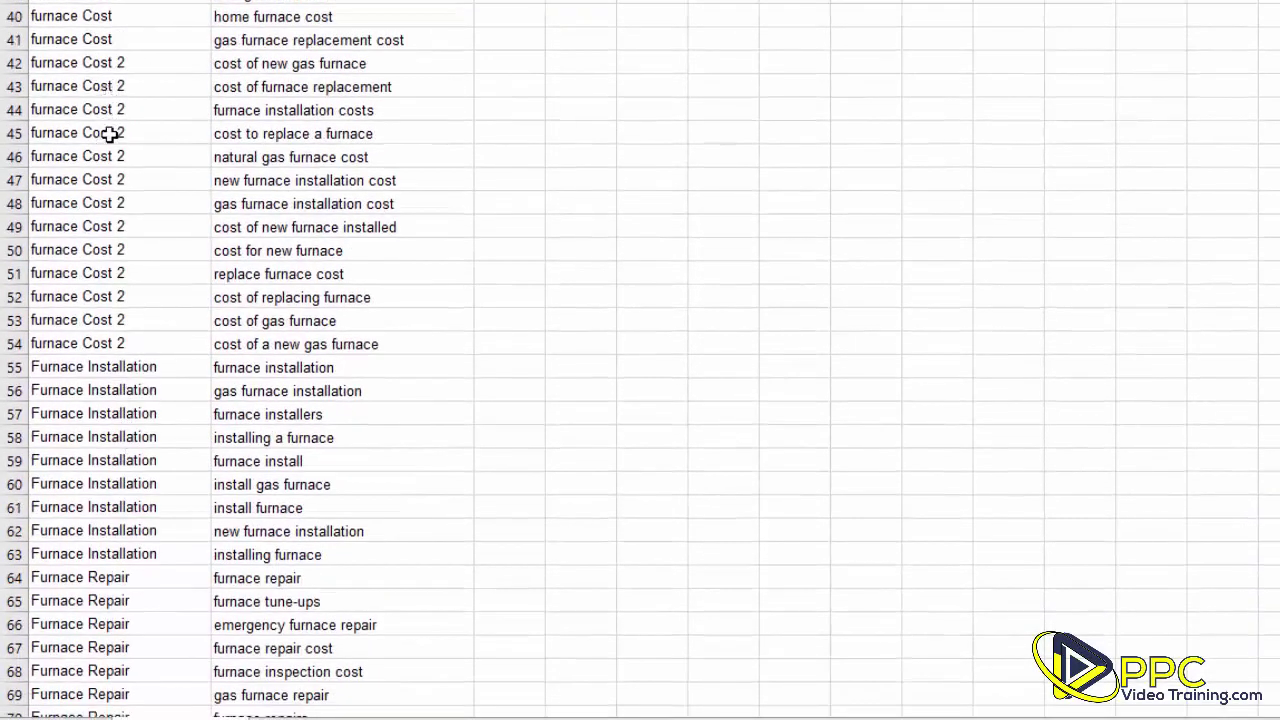
pyautogui.scroll(11, 139, 206)
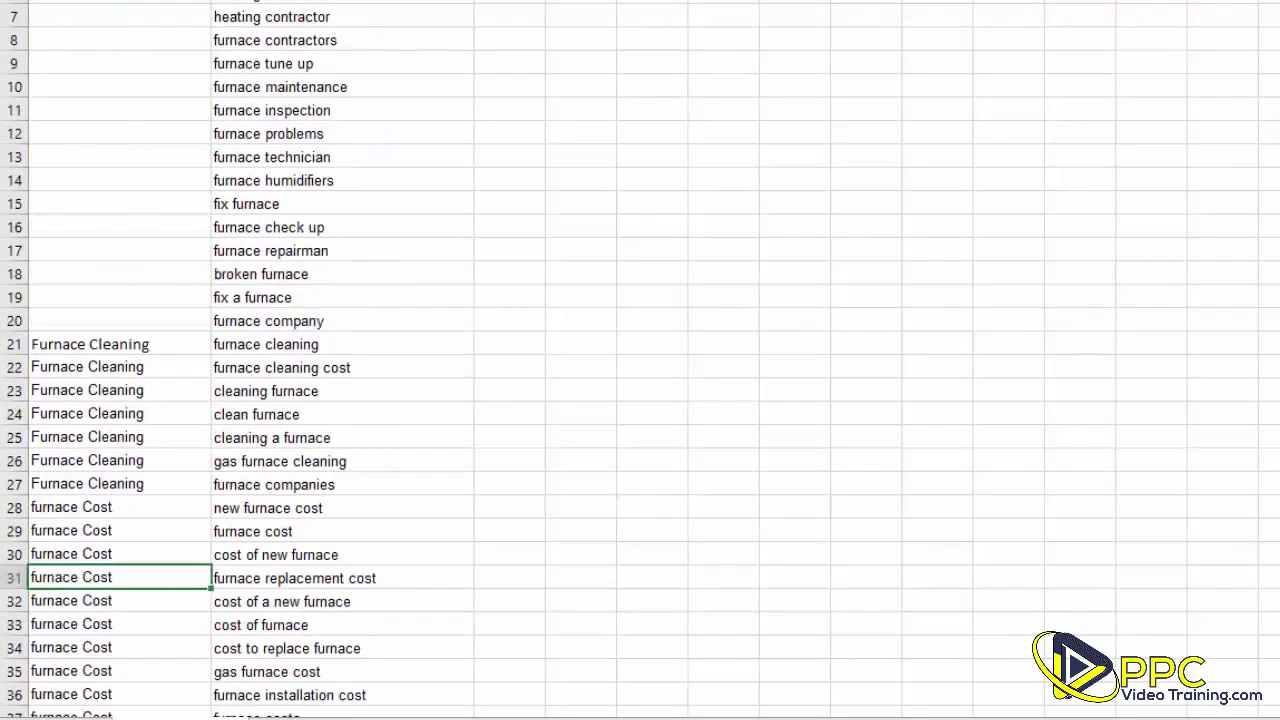
pyautogui.click(40, 506)
pyautogui.moveTo(270, 3); pyautogui.dragTo(270, 322)
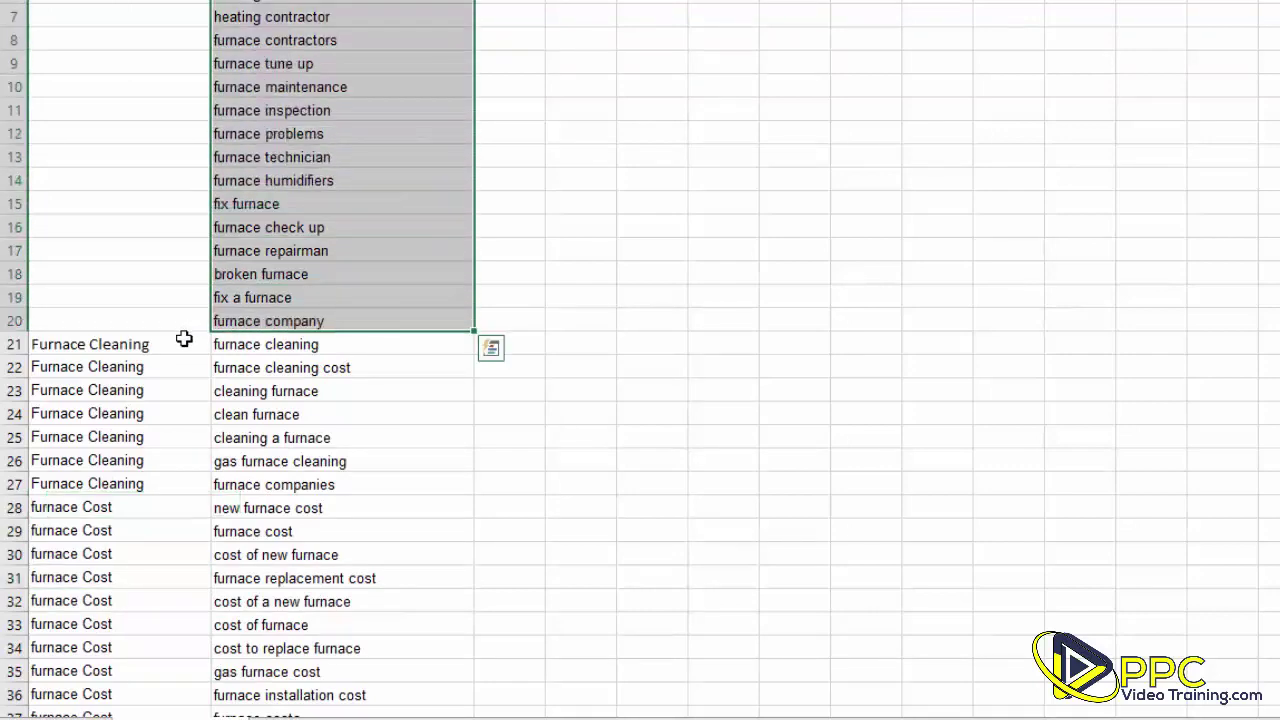
pyautogui.scroll(-16, 100, 286)
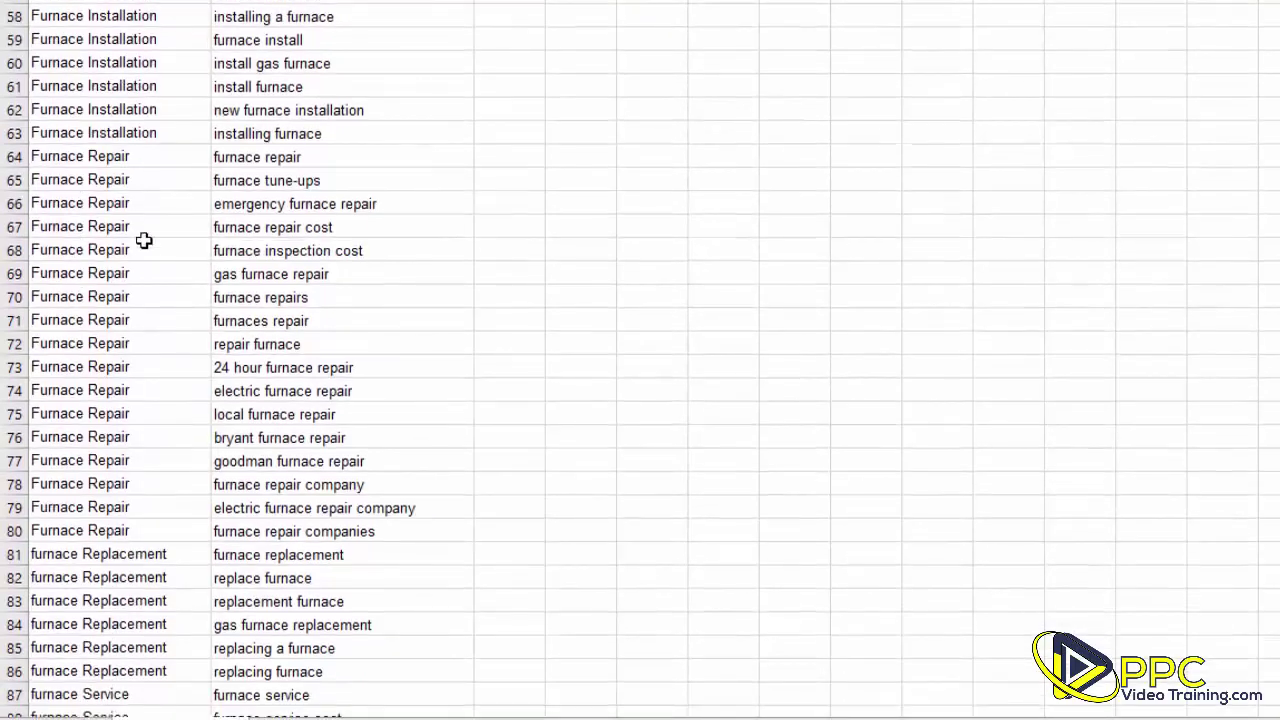
pyautogui.scroll(5, 143, 285)
pyautogui.scroll(-9, 155, 325)
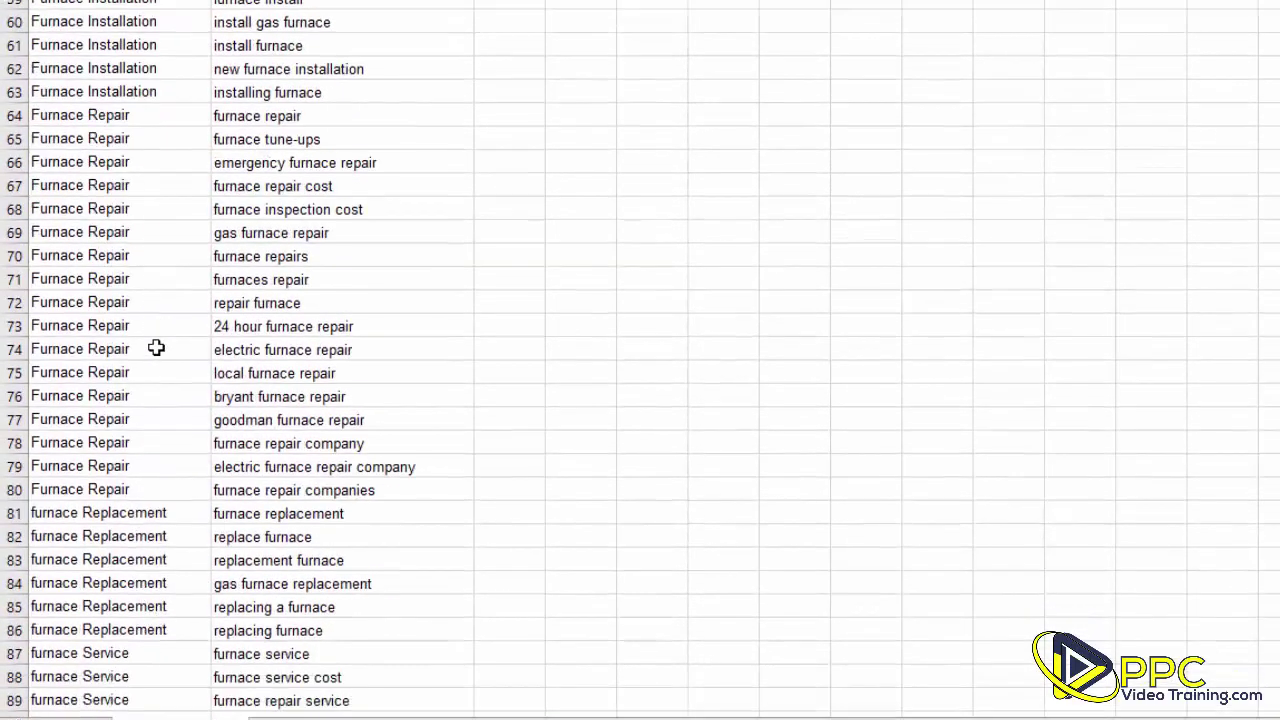
pyautogui.click(110, 362)
pyautogui.scroll(20, 183, 349)
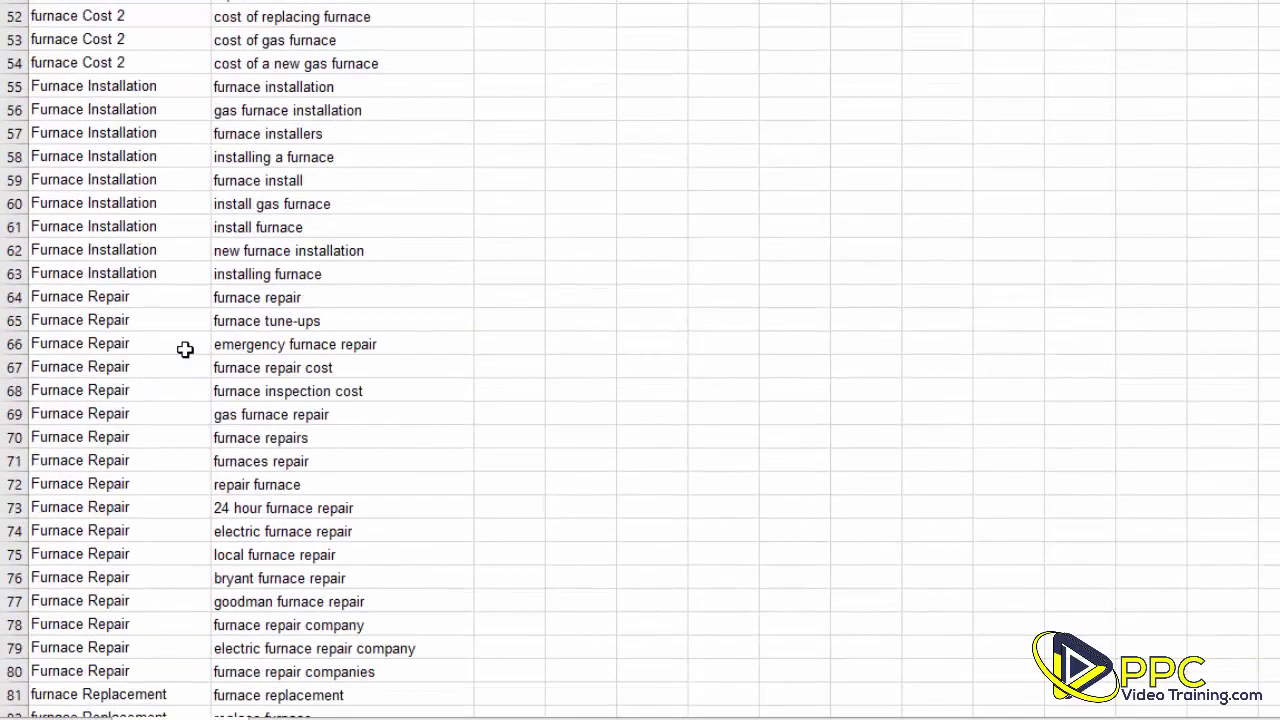
pyautogui.click(240, 212)
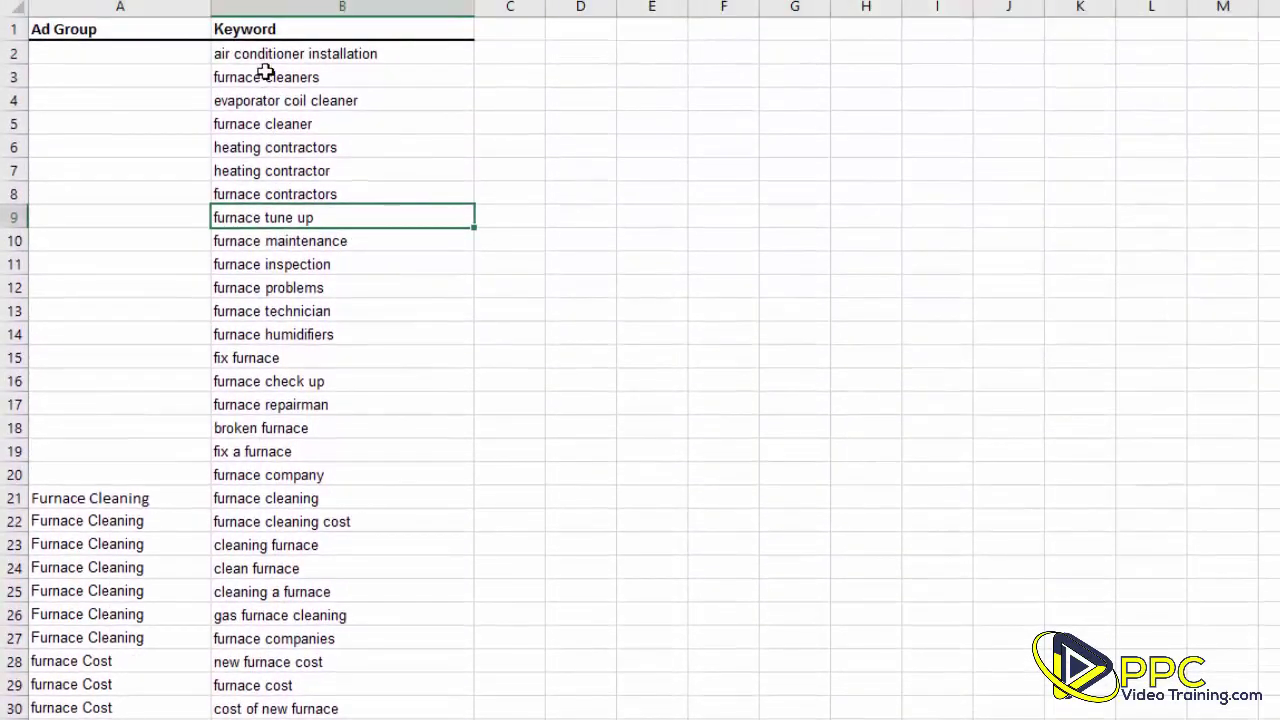
pyautogui.moveTo(248, 46); pyautogui.dragTo(251, 464)
pyautogui.click(126, 498)
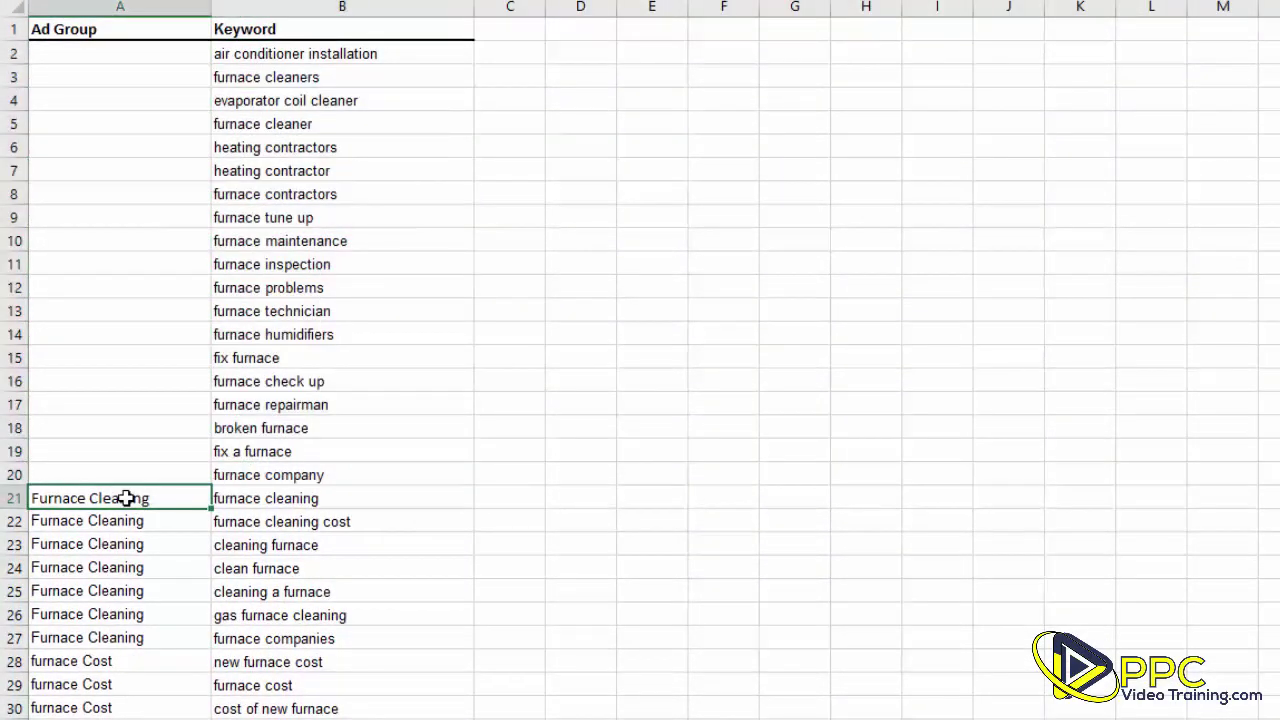
pyautogui.scroll(-2, 126, 498)
pyautogui.scroll(2, 126, 498)
# Step: Fill the empty ad groups: Air Conditioner Install in A2, Cleaner in A3:A5, Contractors in A6:A8 and Furnace in A9:A20
pyautogui.click(94, 57)
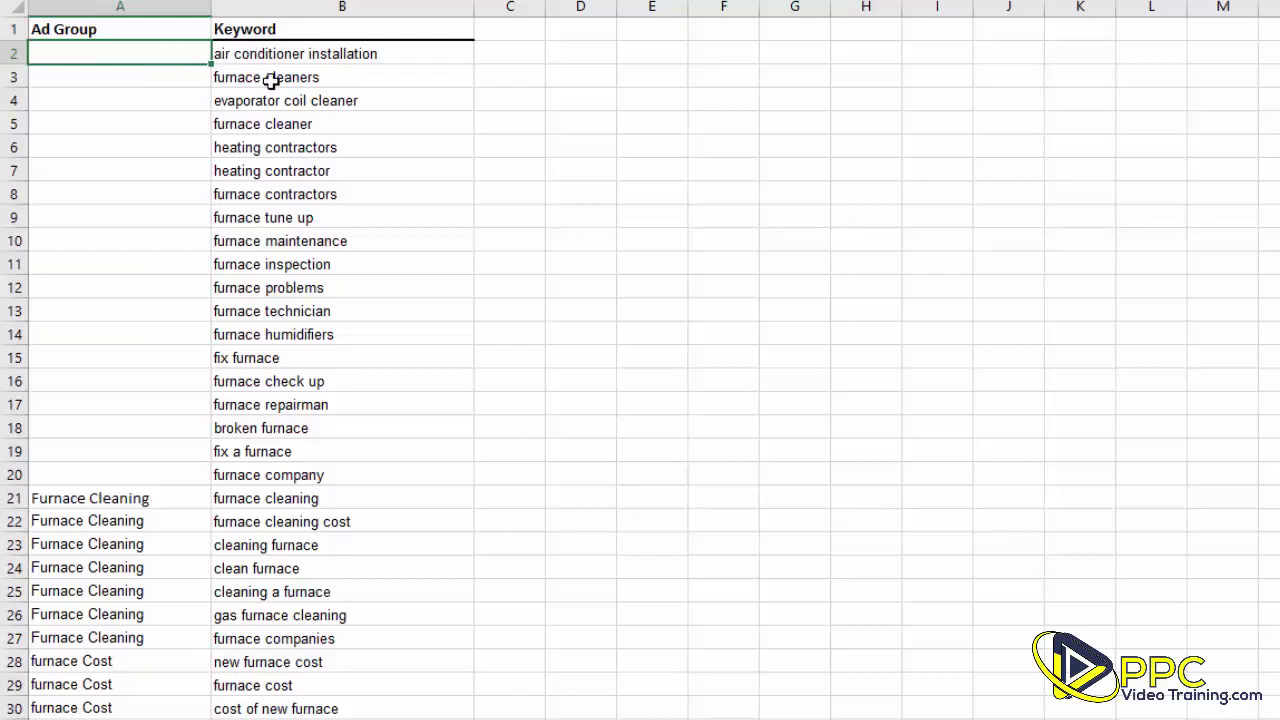
pyautogui.write('Air')
pyautogui.scroll(-2, 186, 543)
pyautogui.scroll(2, 186, 543)
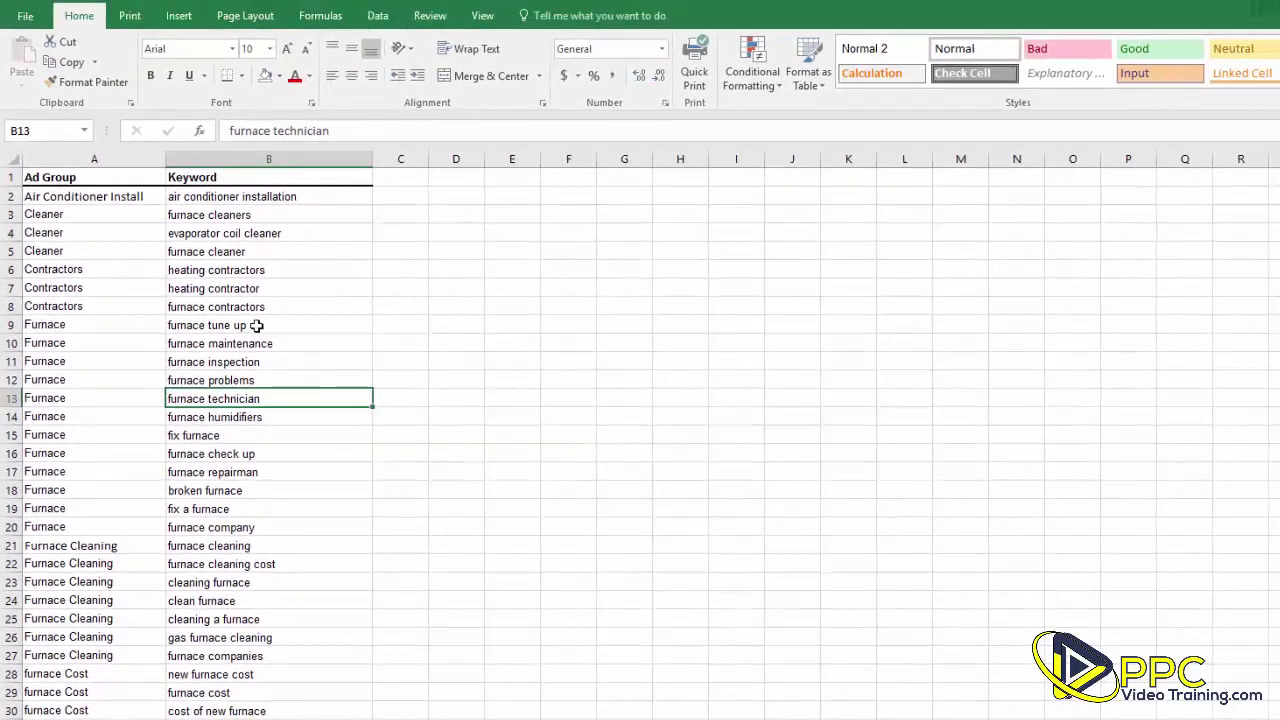
# Step: Sort all ad group and keyword rows below the headers by Column A values, A to Z
pyautogui.moveTo(46, 199); pyautogui.dragTo(219, 194)
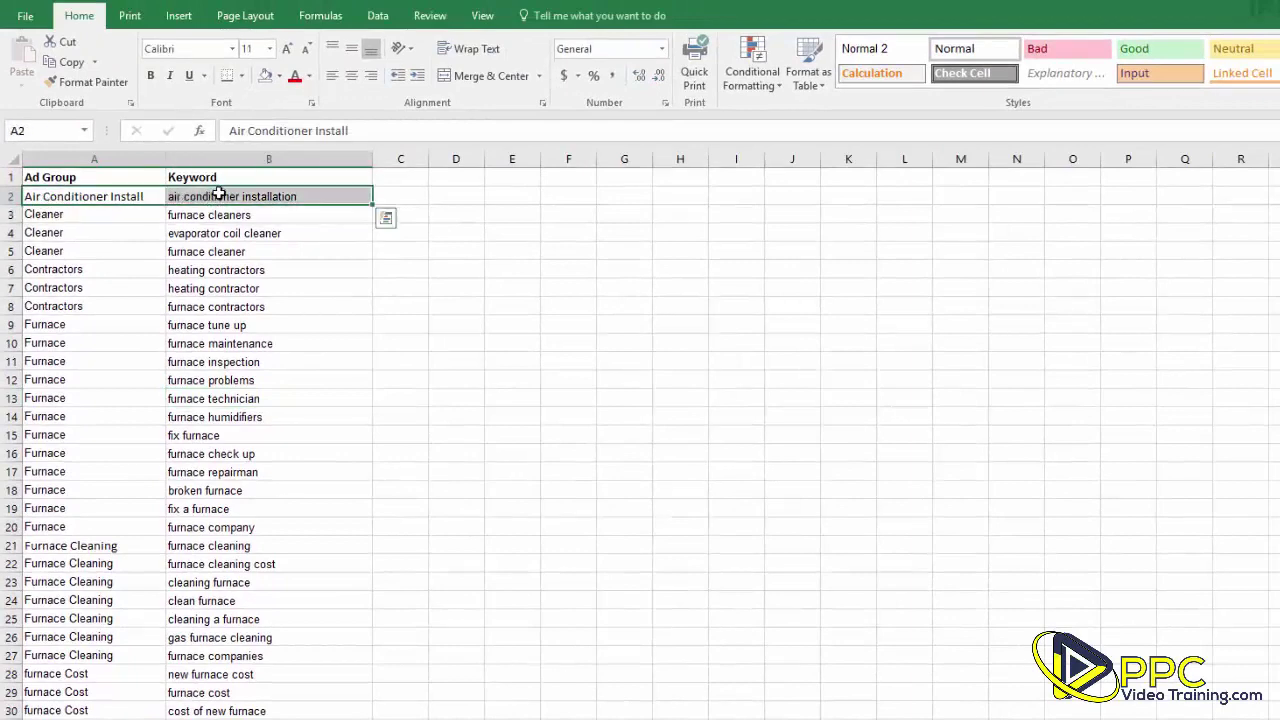
pyautogui.hotkey('ctrl', 'shift', 'Down')
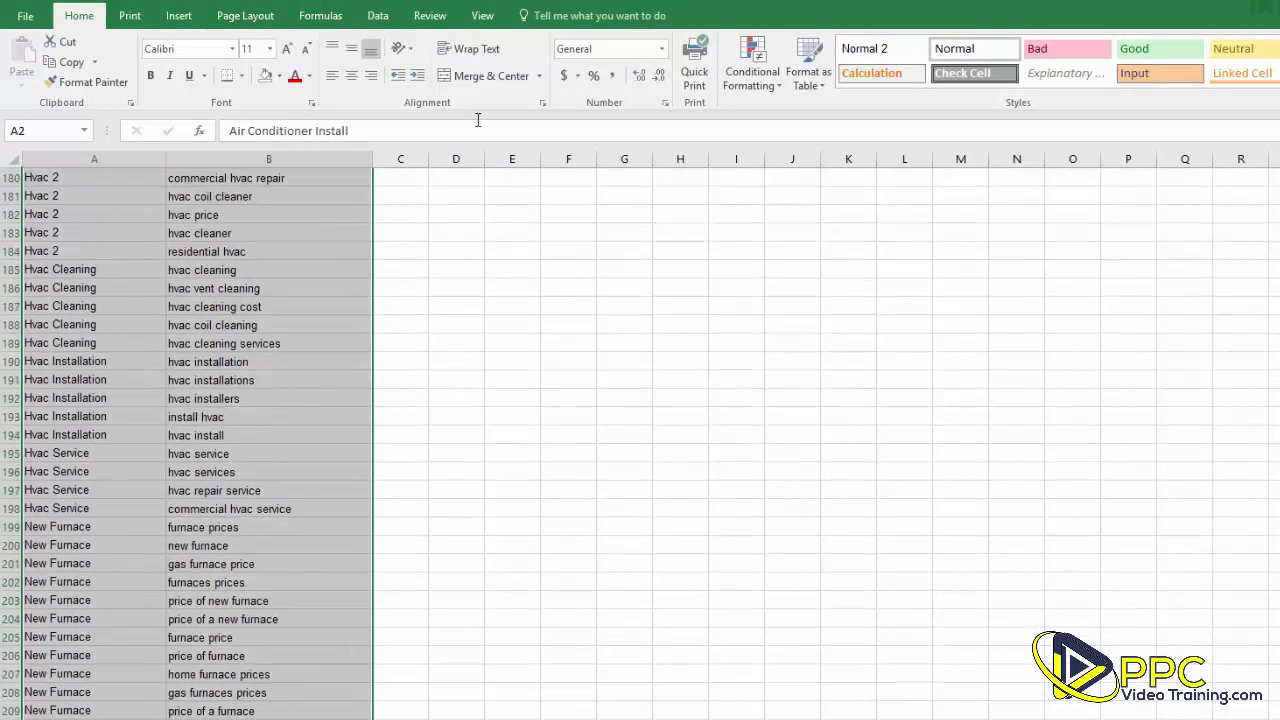
pyautogui.click(378, 15)
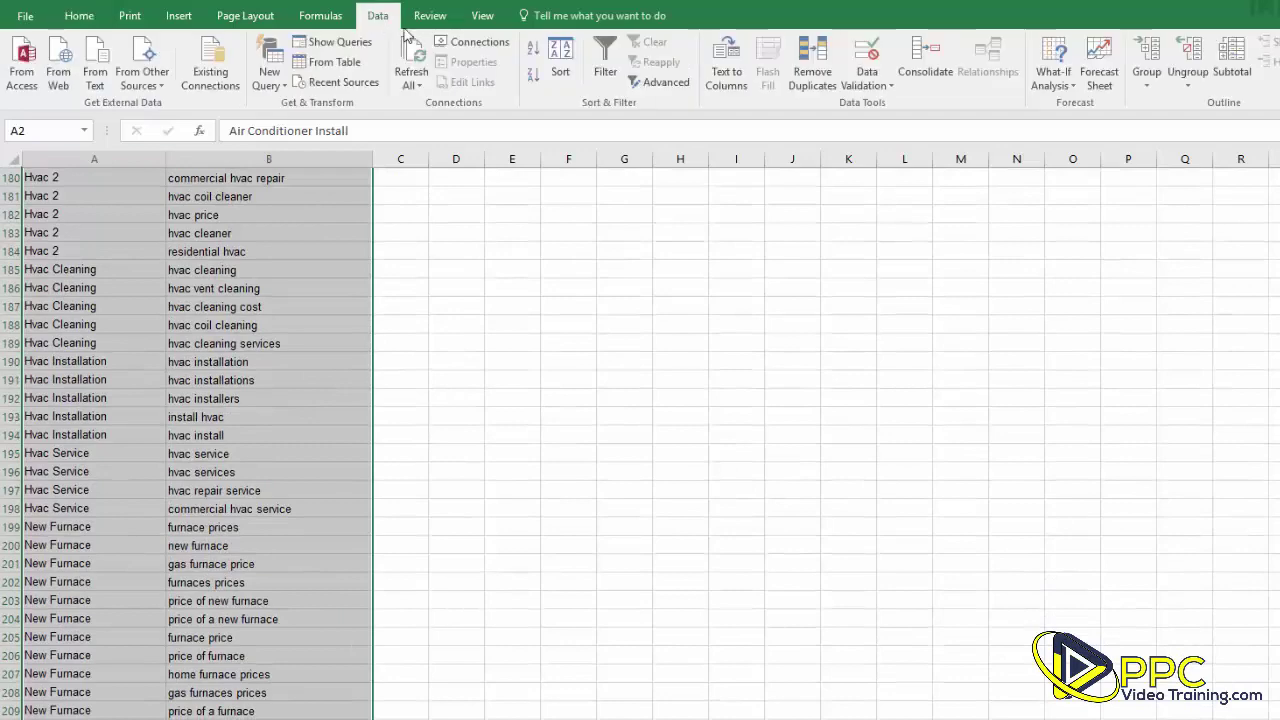
pyautogui.click(560, 62)
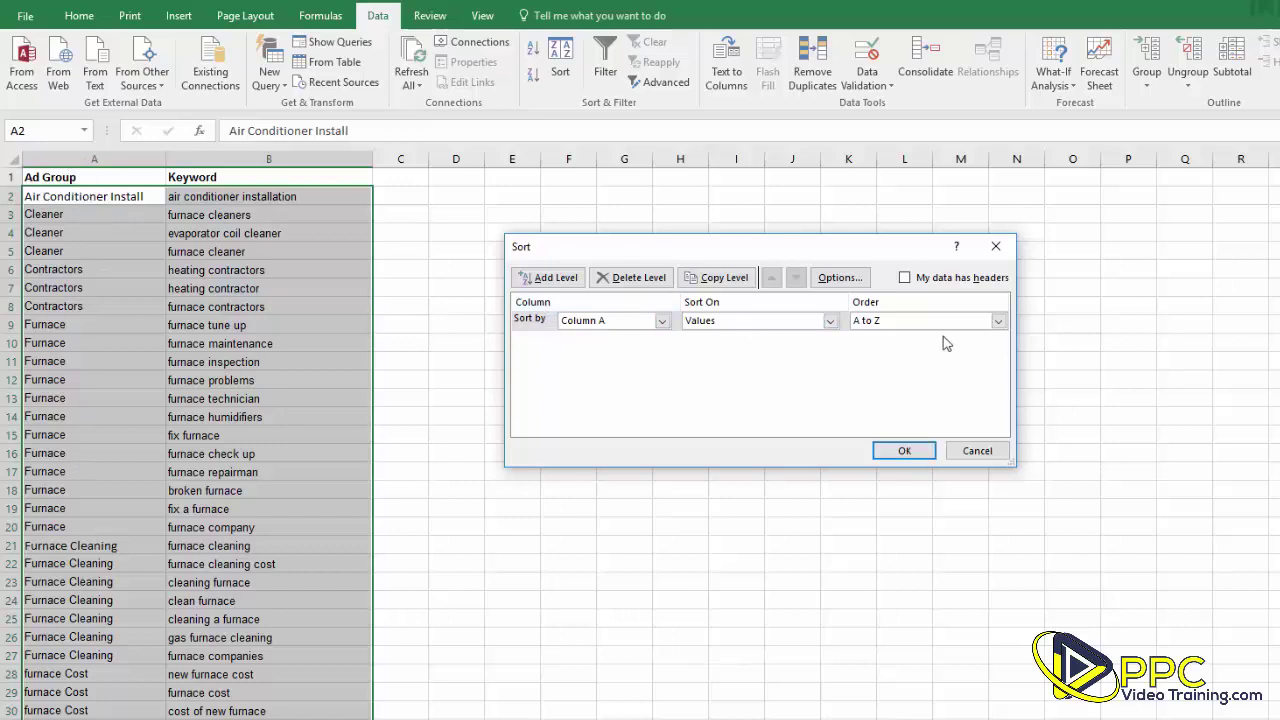
pyautogui.click(905, 451)
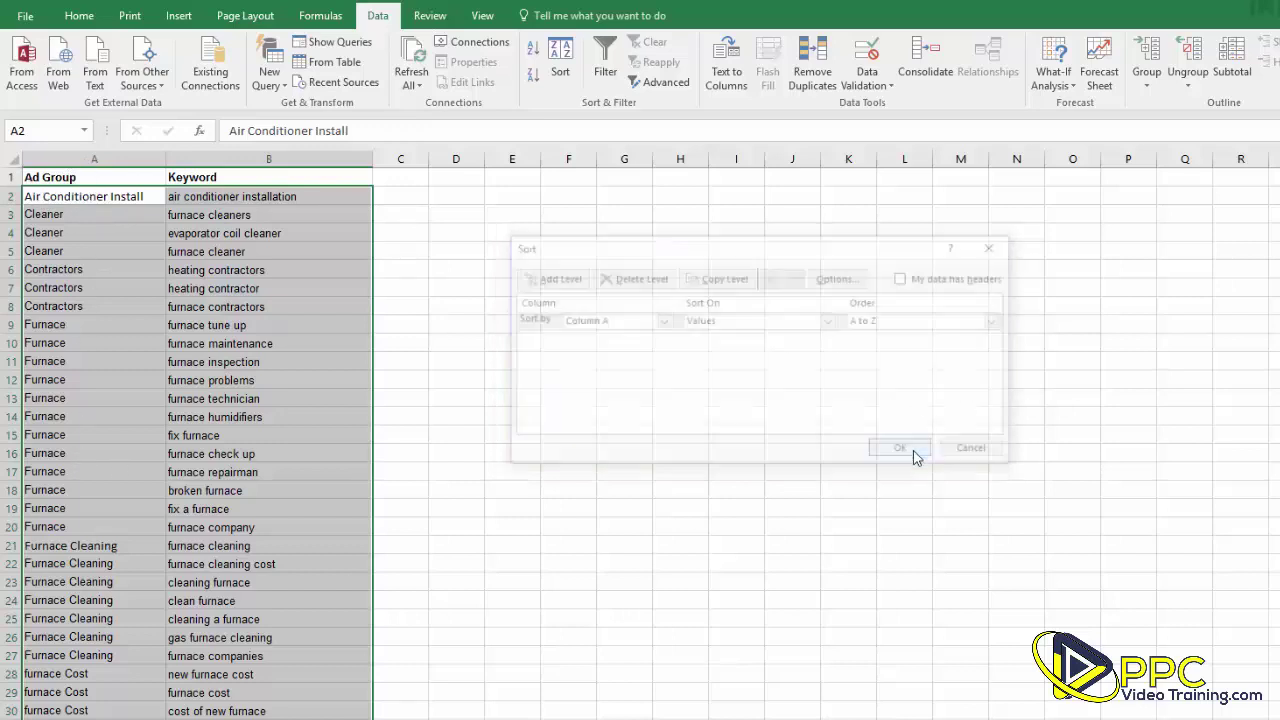
# Step: Change the ad group name in A21 to "furnace Cleaning" with a lowercase f
pyautogui.click(88, 197)
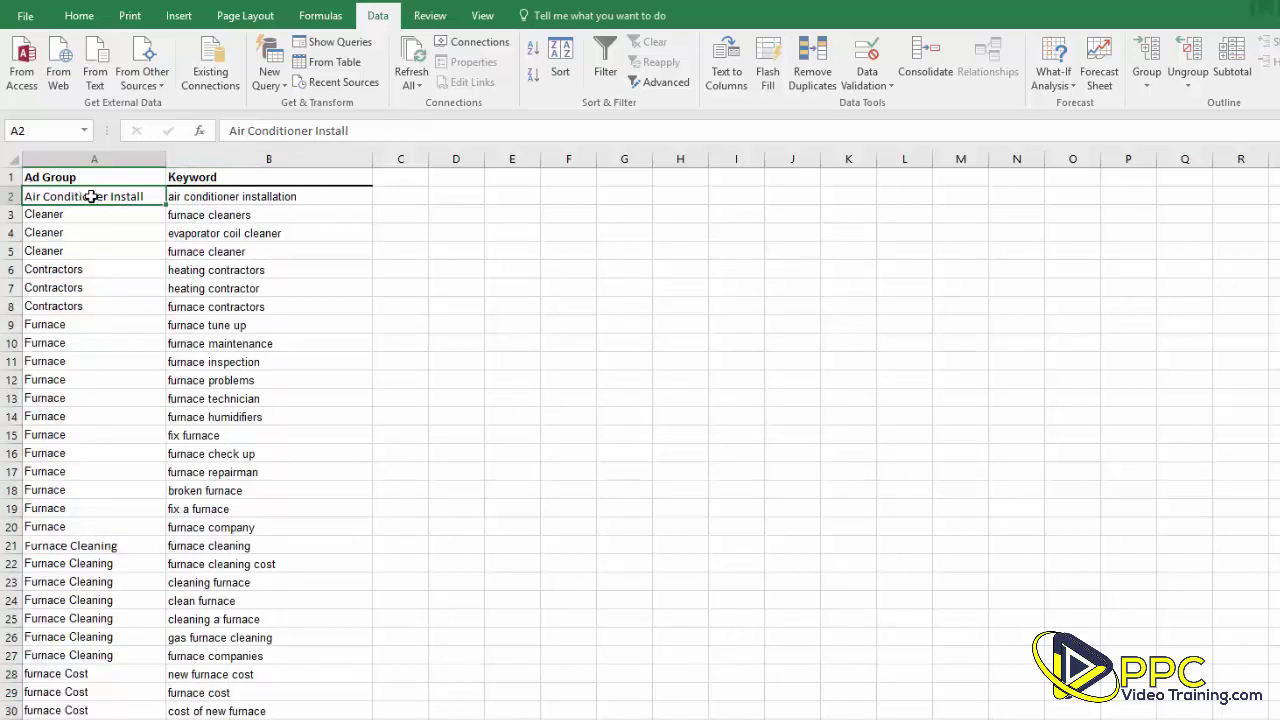
pyautogui.scroll(-2, 100, 300)
pyautogui.click(68, 436)
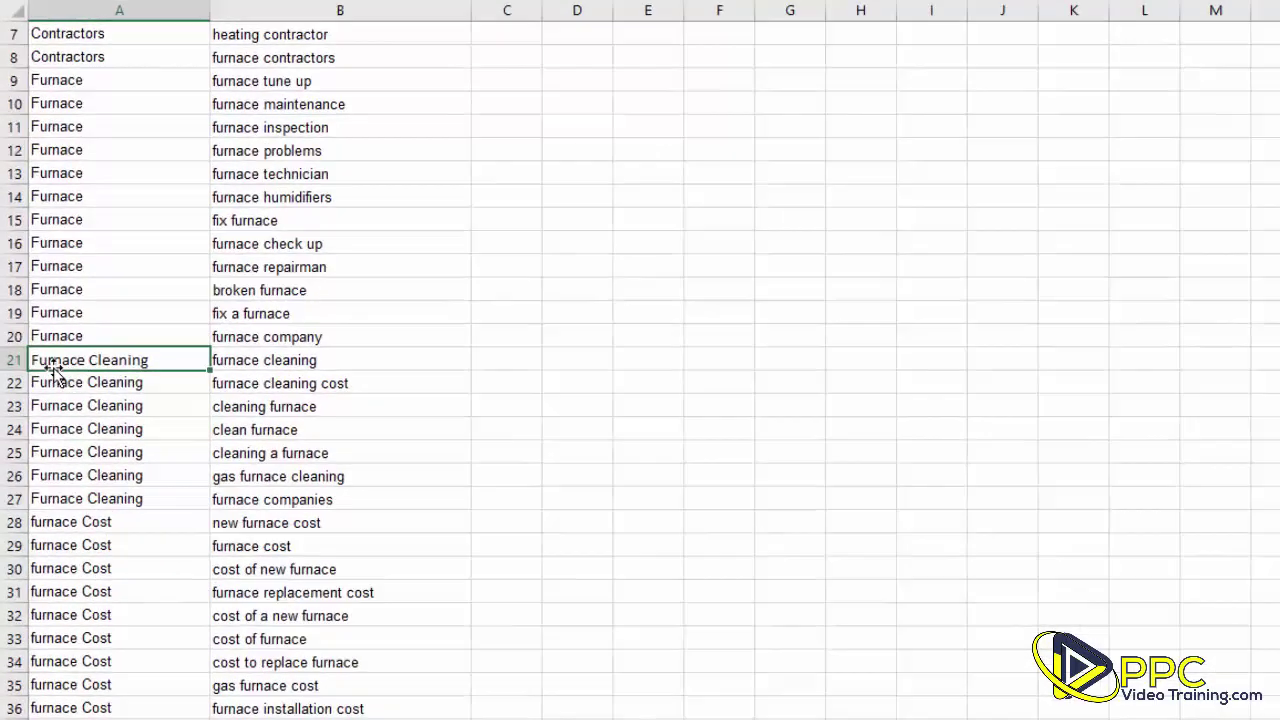
pyautogui.doubleClick(30, 436)
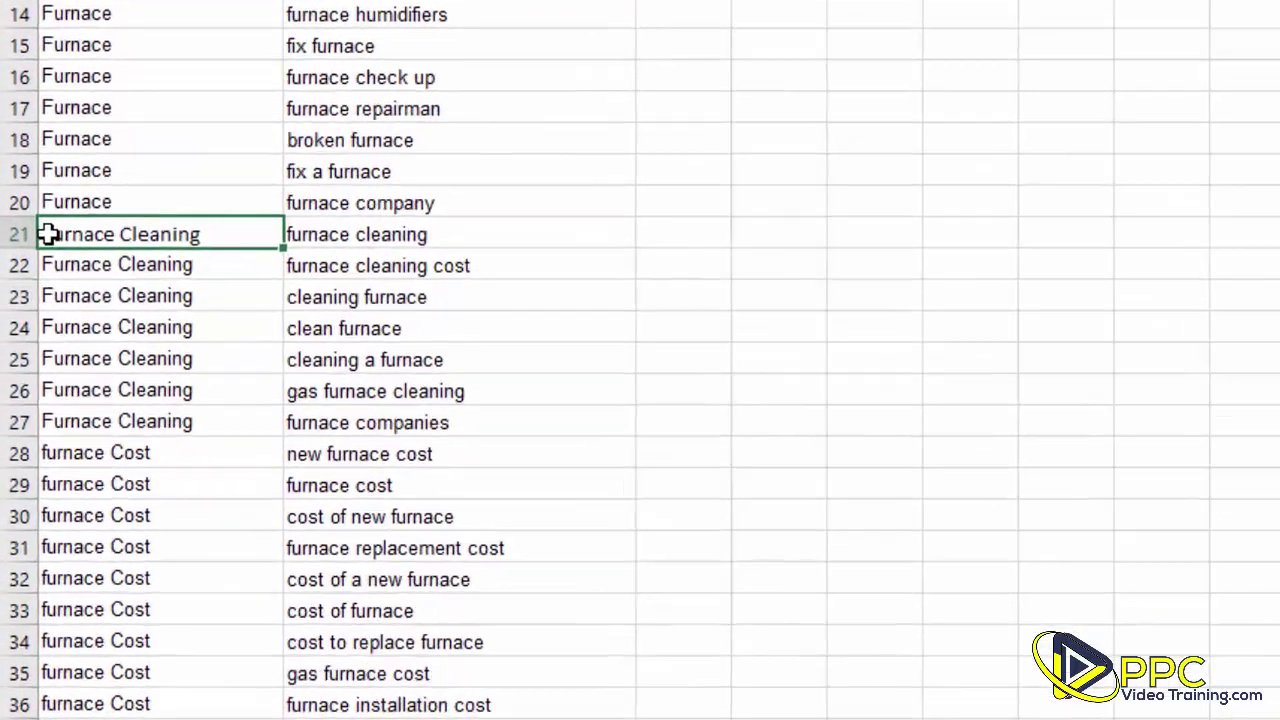
pyautogui.press('BackSpace')
pyautogui.write('f')
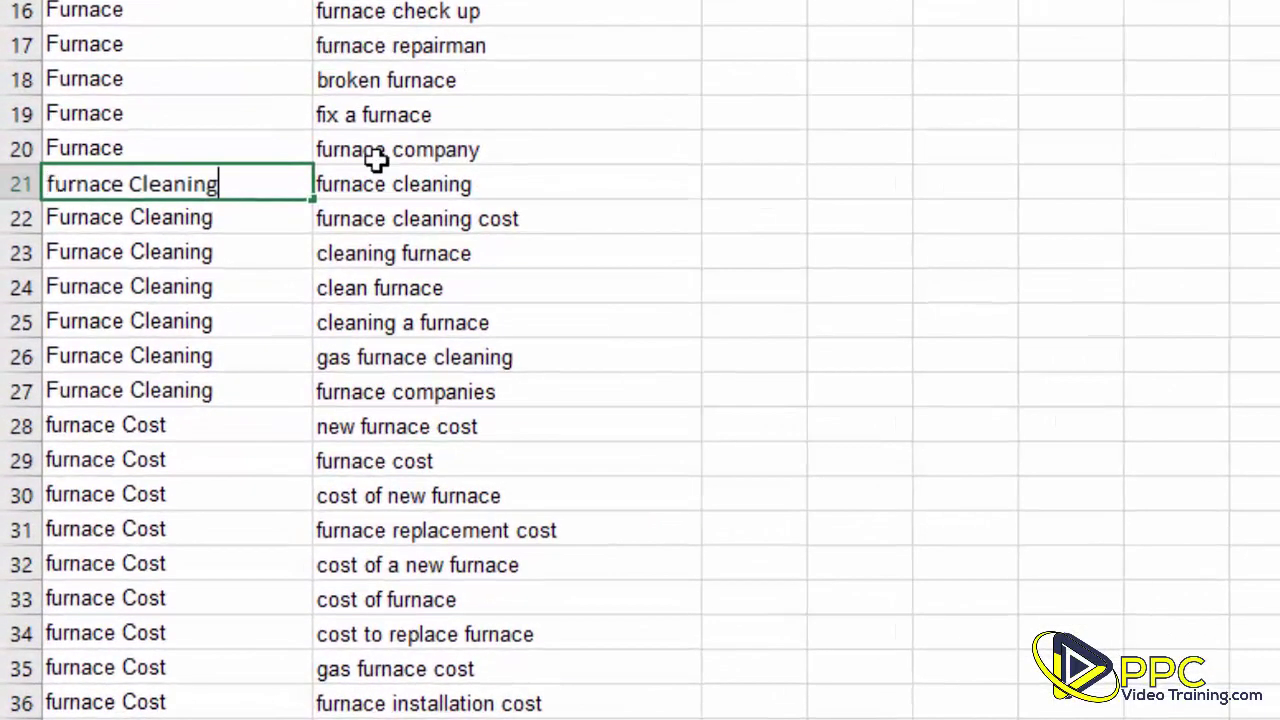
pyautogui.press('Return')
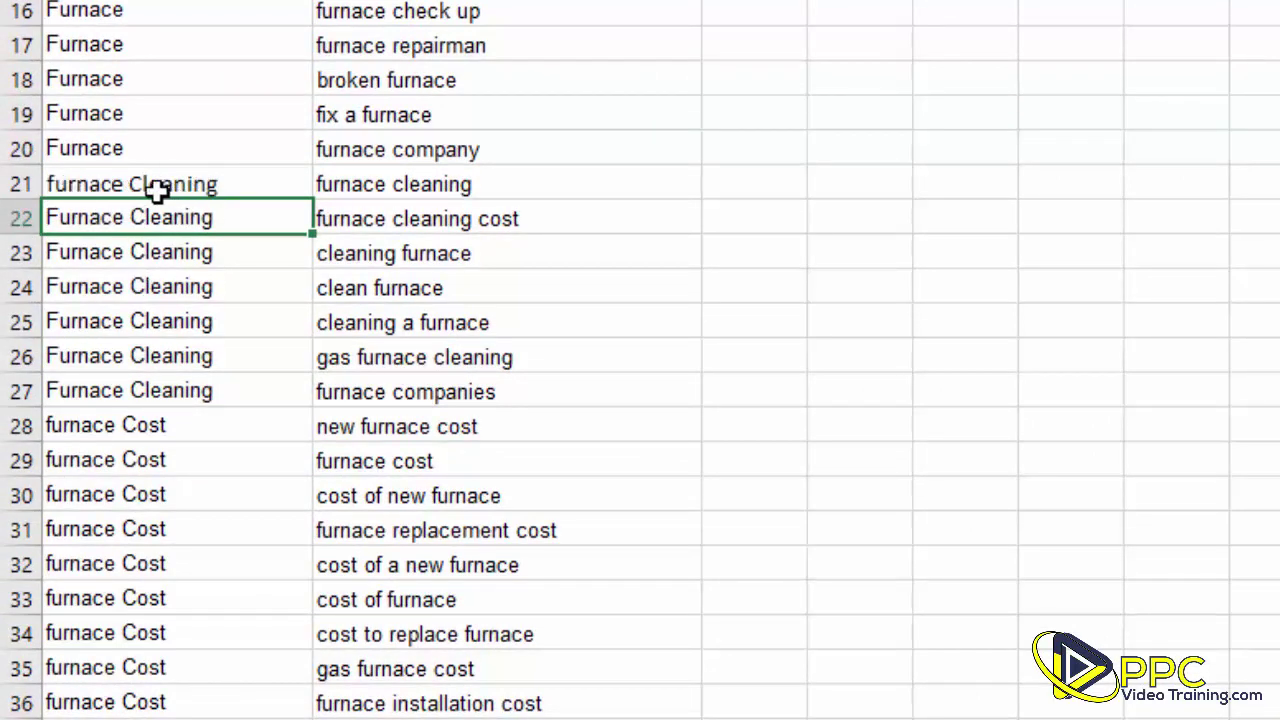
# Step: Restore the ad group name "Furnace Cleaning" in A21 and A22 by reusing the consistently capitalised name from the rows below
pyautogui.moveTo(80, 218); pyautogui.dragTo(46, 409)
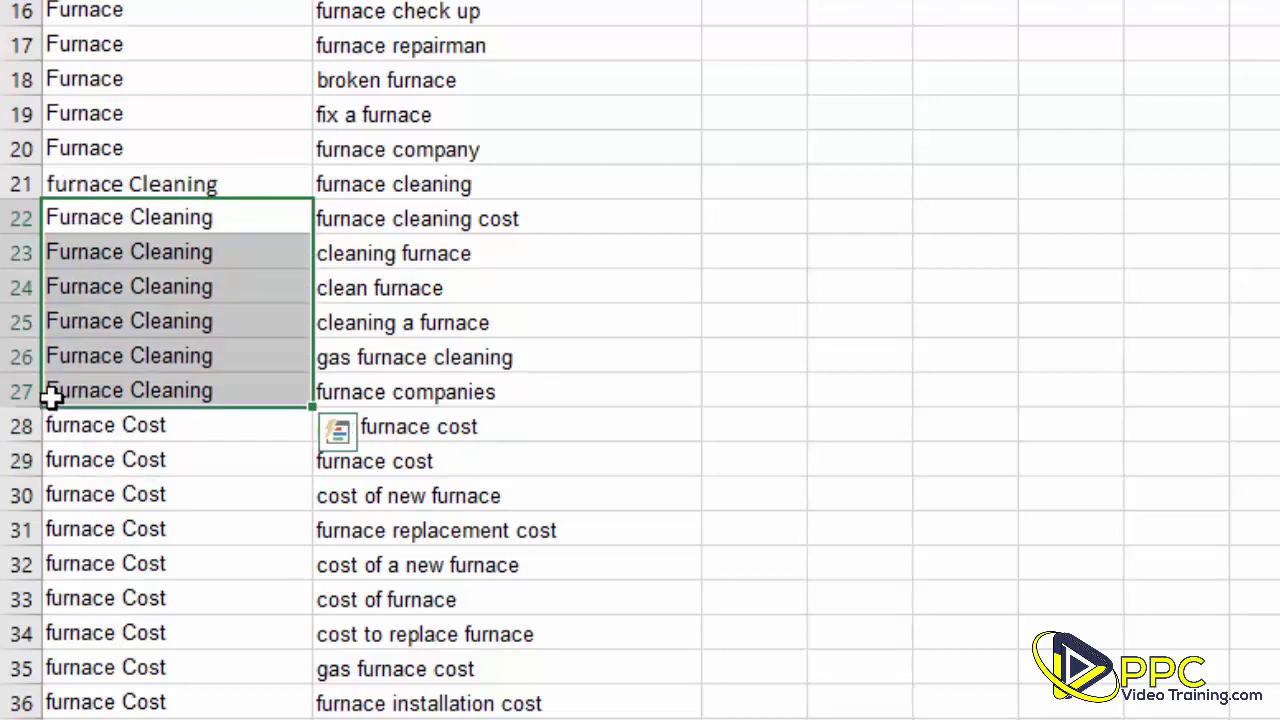
pyautogui.click(97, 184)
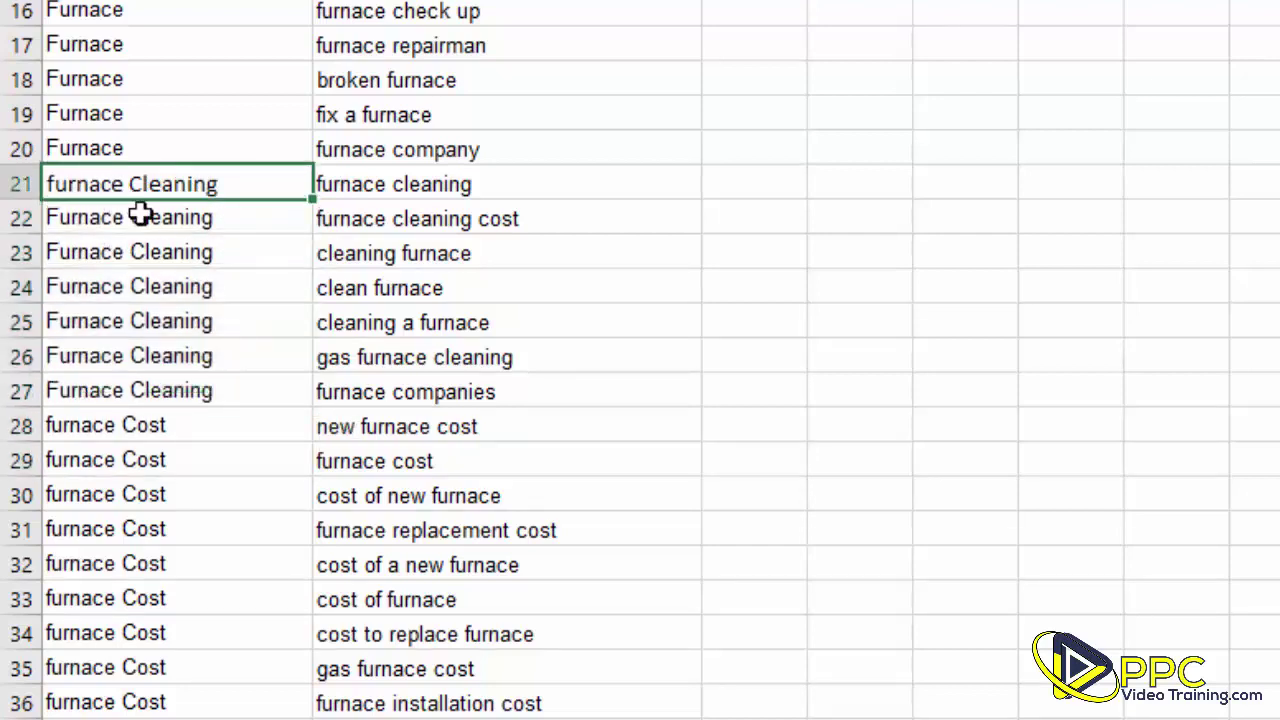
pyautogui.moveTo(140, 212); pyautogui.dragTo(117, 390)
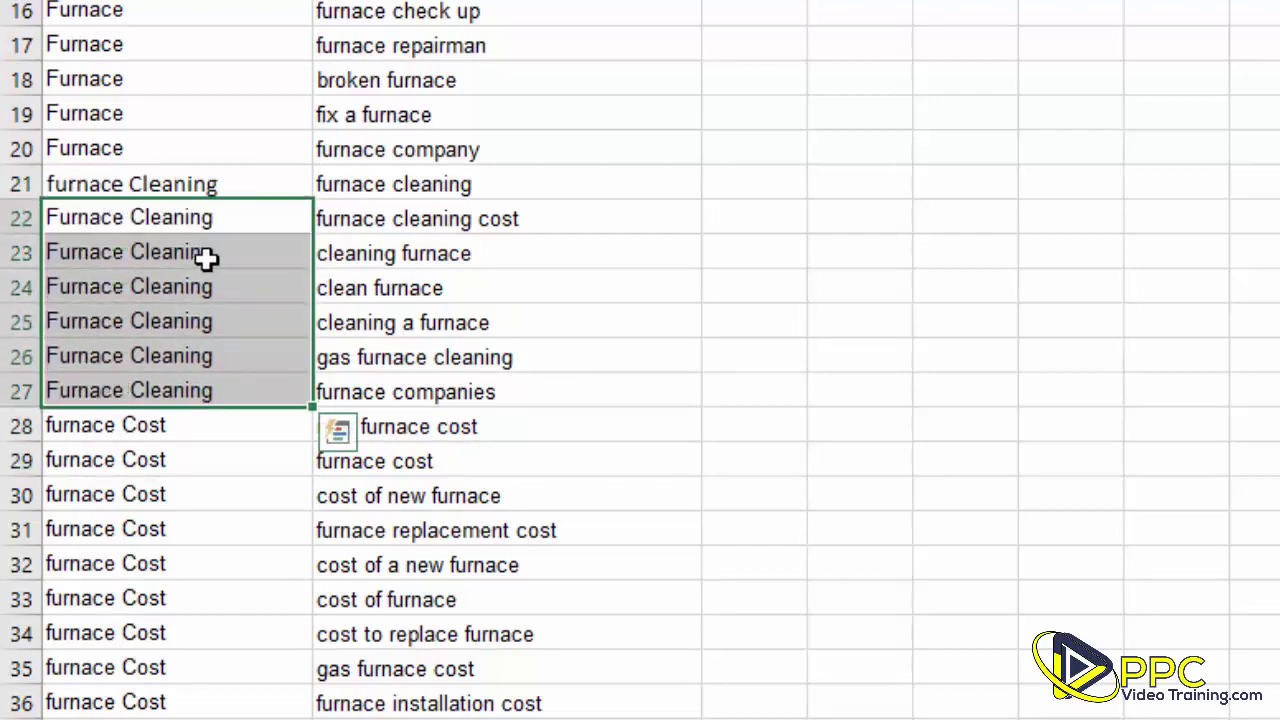
pyautogui.click(171, 217)
pyautogui.hotkey('ctrl', 'c')
pyautogui.click(158, 181)
pyautogui.hotkey('ctrl', 'v')
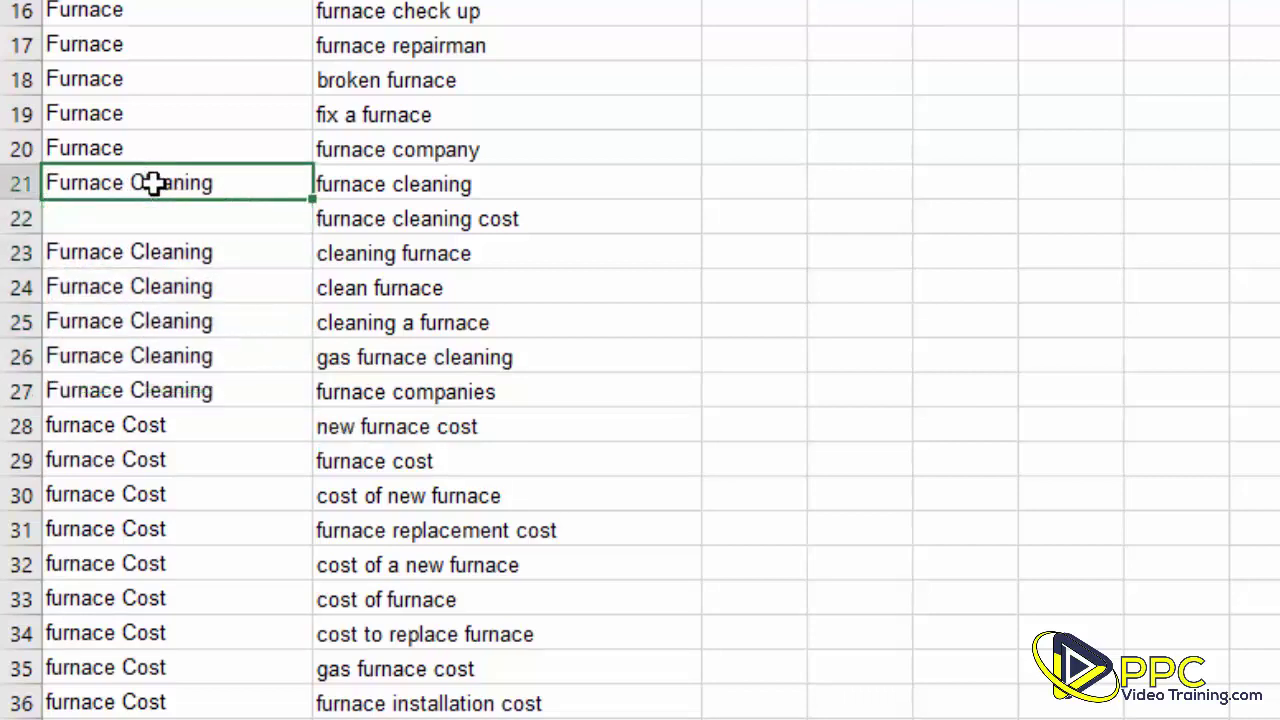
pyautogui.hotkey('ctrl', 'c')
pyautogui.click(150, 212)
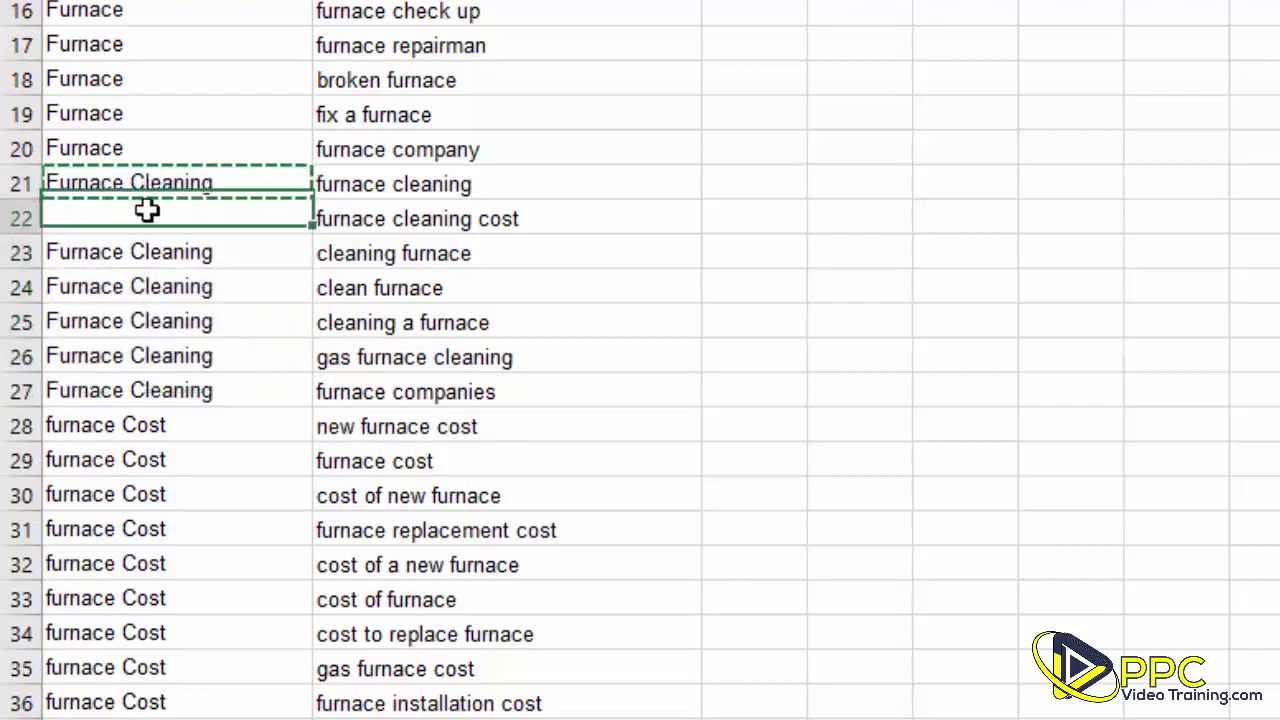
pyautogui.hotkey('ctrl', 'v')
pyautogui.click(163, 283)
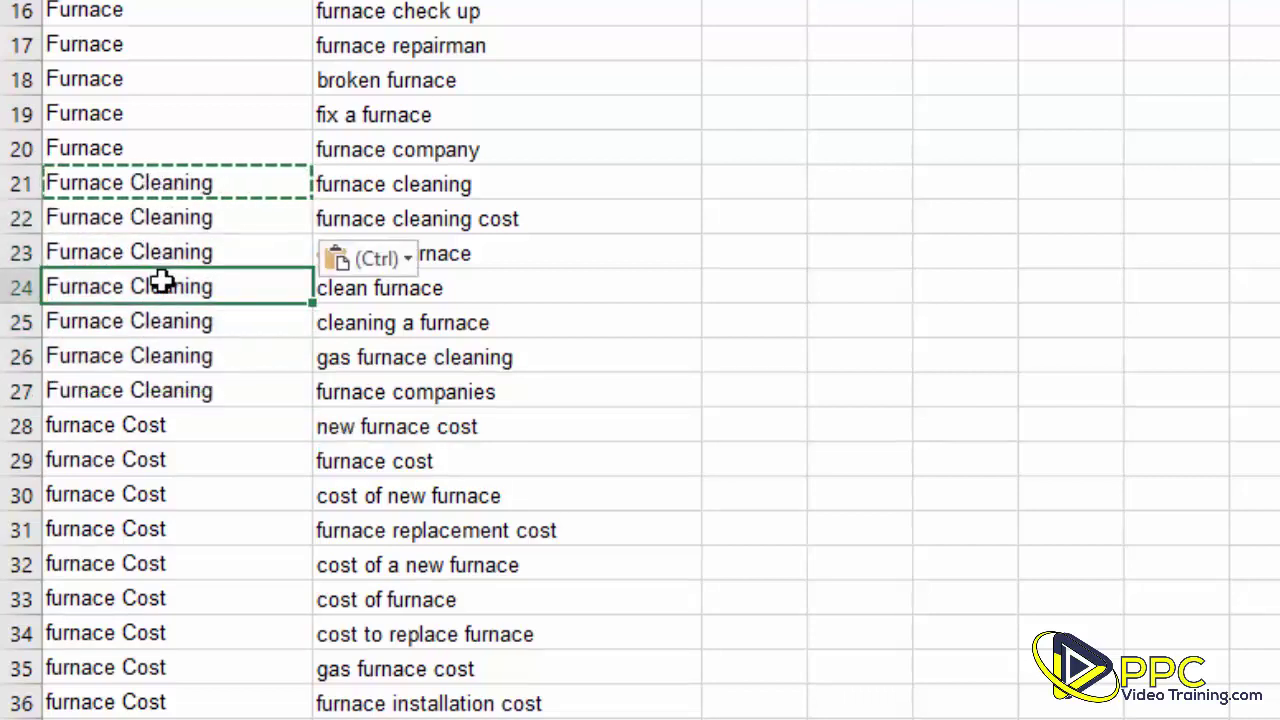
# Step: Overwrite the ad group names in A42:A54 with "furnace Cost" and select the whole furnace cost keyword block
pyautogui.click(183, 422)
pyautogui.scroll(-4, 188, 430)
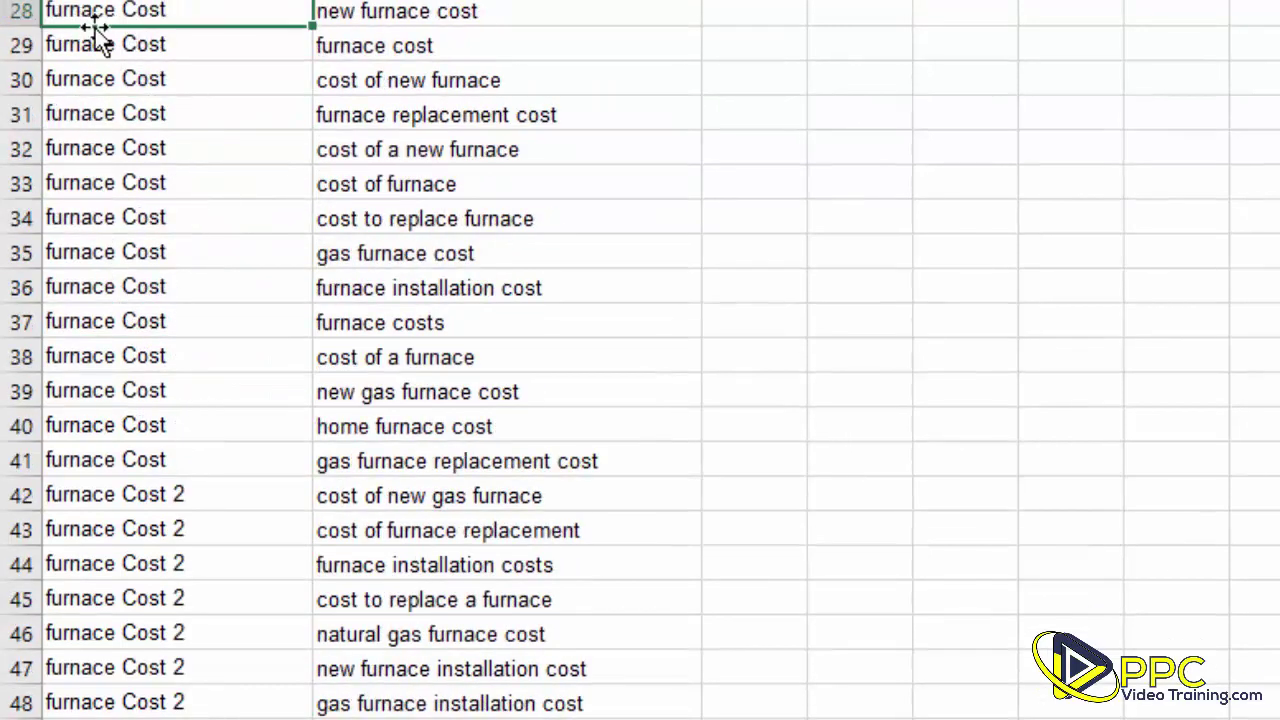
pyautogui.moveTo(94, 11); pyautogui.dragTo(86, 460)
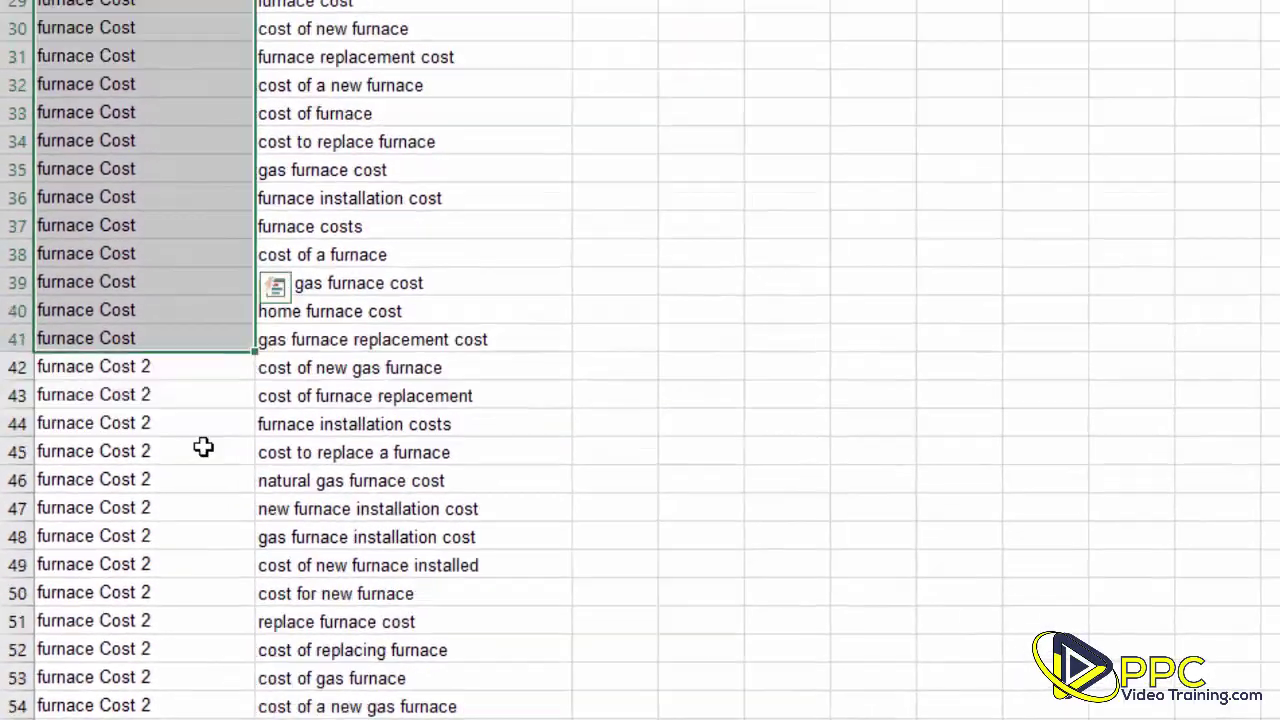
pyautogui.scroll(1, 124, 45)
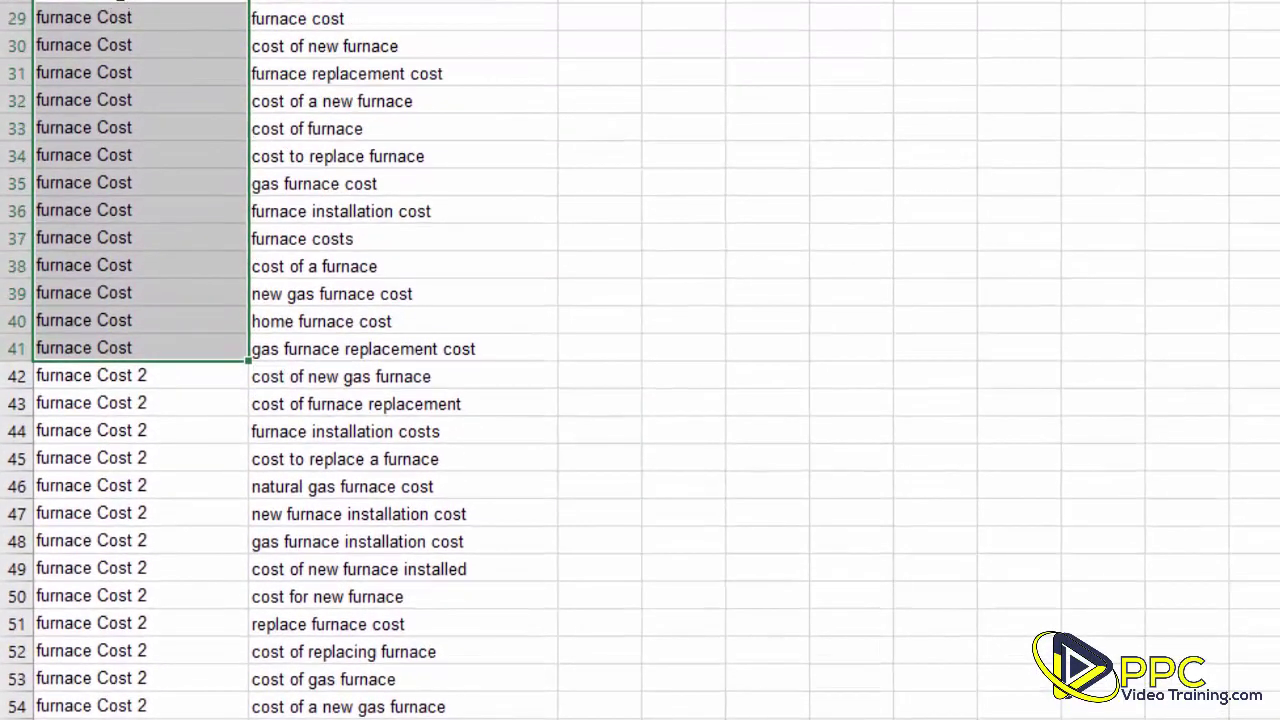
pyautogui.click(140, 349)
pyautogui.hotkey('ctrl', 'c')
pyautogui.moveTo(140, 386); pyautogui.dragTo(106, 694)
pyautogui.hotkey('ctrl', 'v')
pyautogui.click(109, 290)
pyautogui.moveTo(141, 12)
pyautogui.mouseDown()
pyautogui.moveTo(160, 46)
pyautogui.moveTo(171, 703)
pyautogui.moveTo(166, 685)
pyautogui.mouseUp()
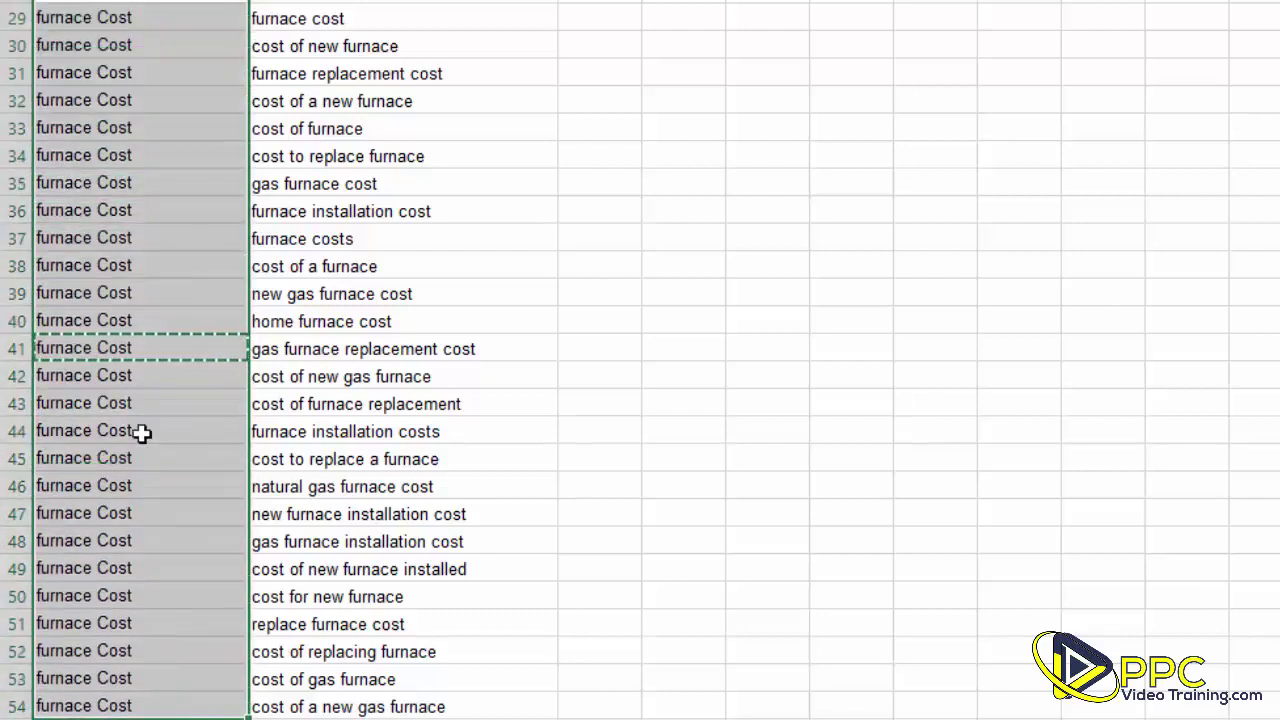
pyautogui.press('Return')
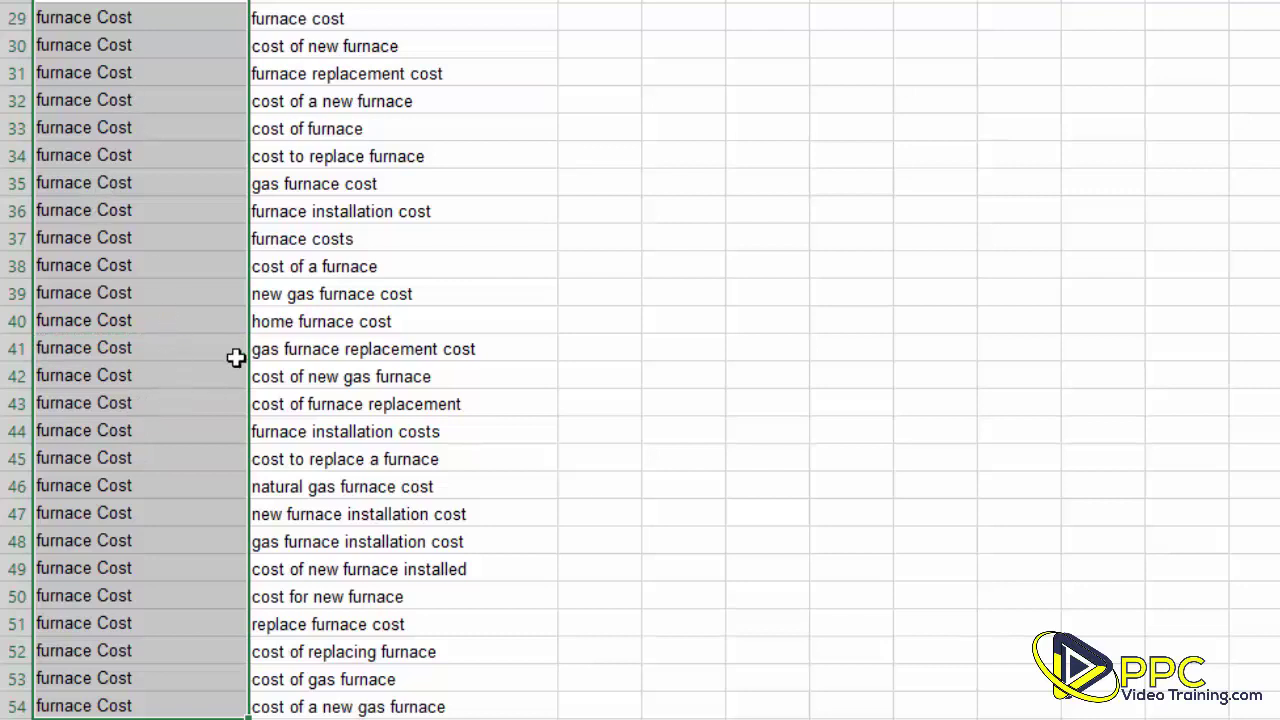
pyautogui.moveTo(154, 2); pyautogui.dragTo(274, 694)
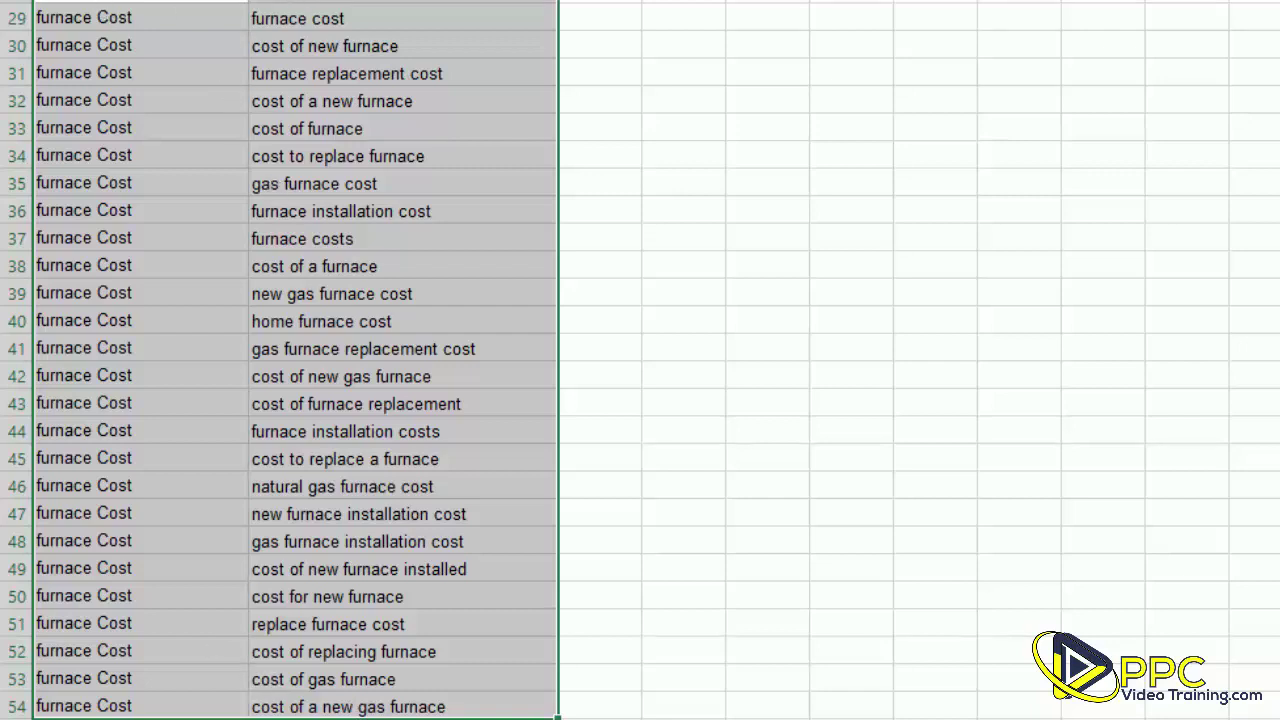
# Step: Change the ad group in A41 to "furnace Cost 2" and copy that name into A42:A54
pyautogui.doubleClick(150, 347)
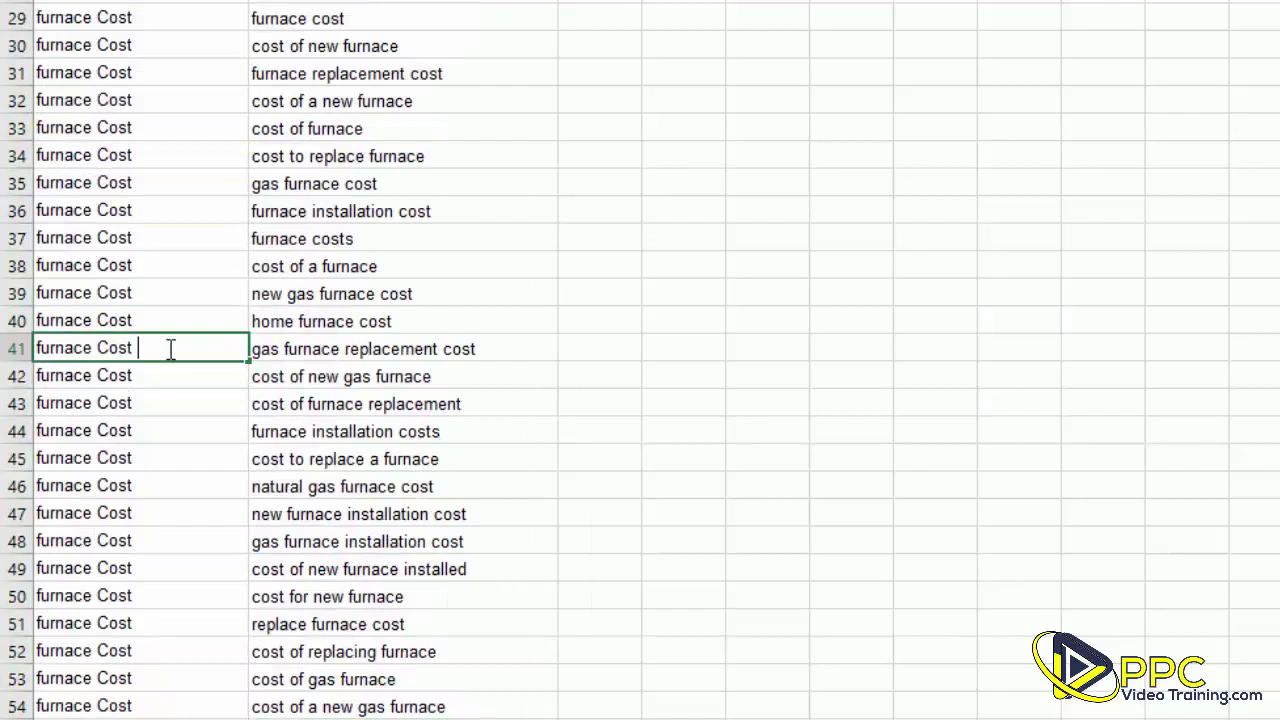
pyautogui.write('2')
pyautogui.press('Return')
pyautogui.click(171, 348)
pyautogui.hotkey('ctrl', 'c')
pyautogui.click(175, 378)
pyautogui.keyDown('shift'); pyautogui.click(170, 698); pyautogui.keyUp('shift')
pyautogui.hotkey('ctrl', 'v')
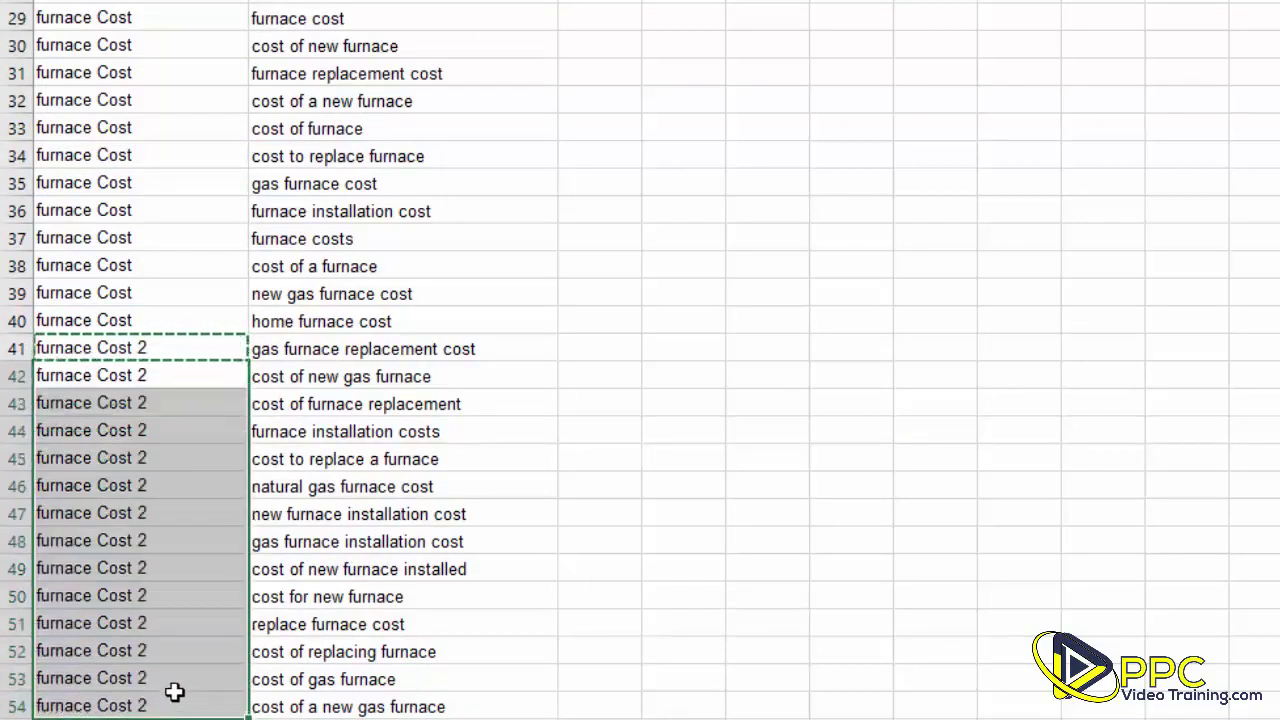
pyautogui.press('Escape')
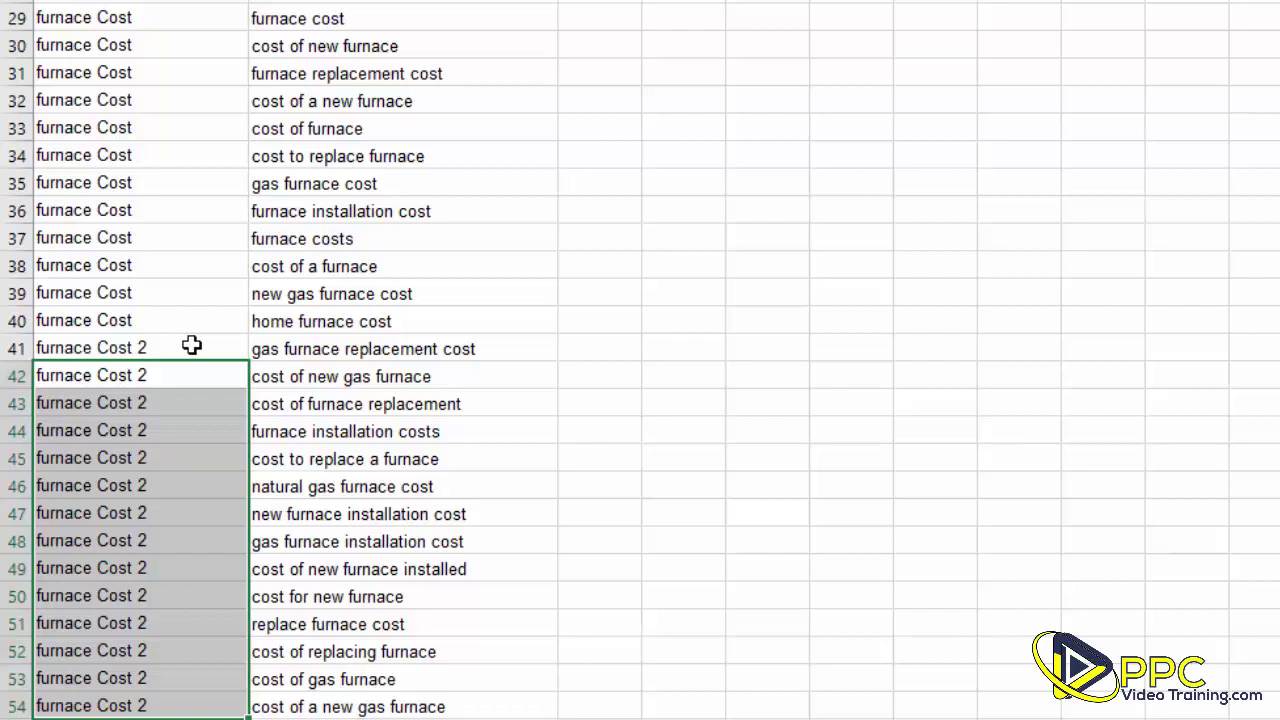
# Step: Review the remaining ad group names down the list, from Furnace Installation through the Heating repair and Hvac groups to New Furnace
pyautogui.scroll(-8, 191, 346)
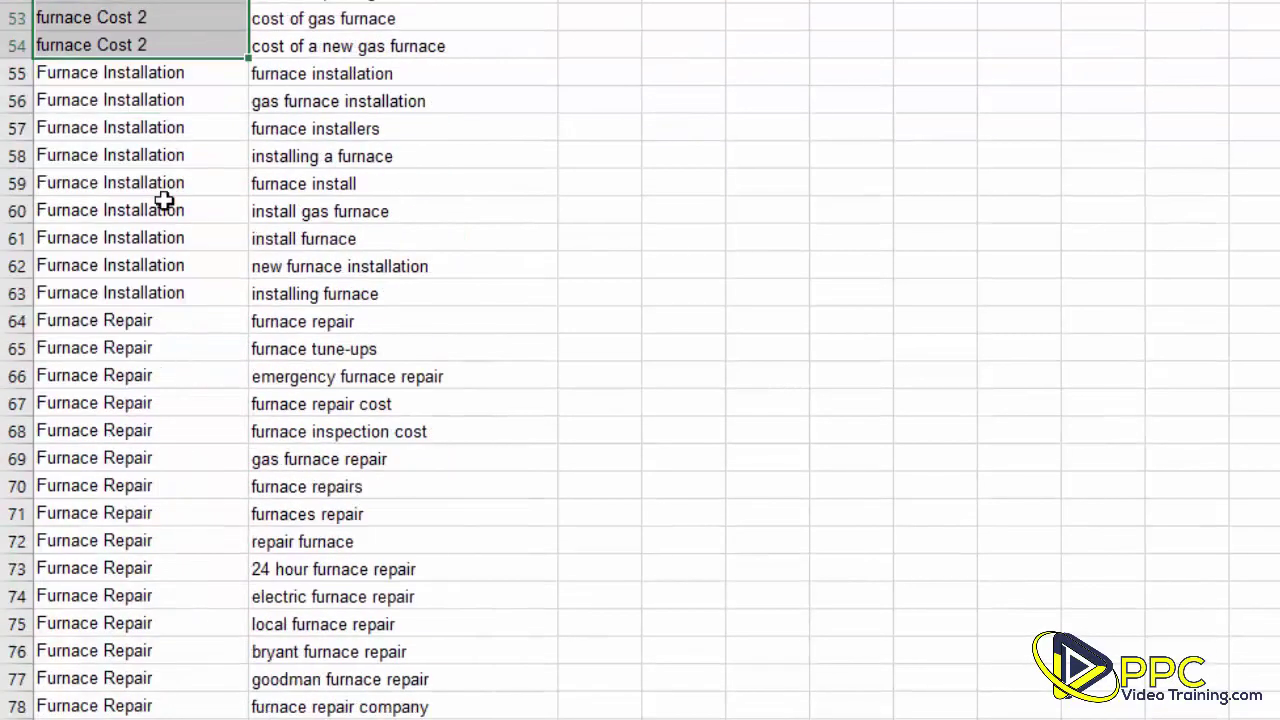
pyautogui.click(157, 99)
pyautogui.click(172, 292)
pyautogui.moveTo(163, 348); pyautogui.dragTo(157, 623)
pyautogui.scroll(-12, 157, 610)
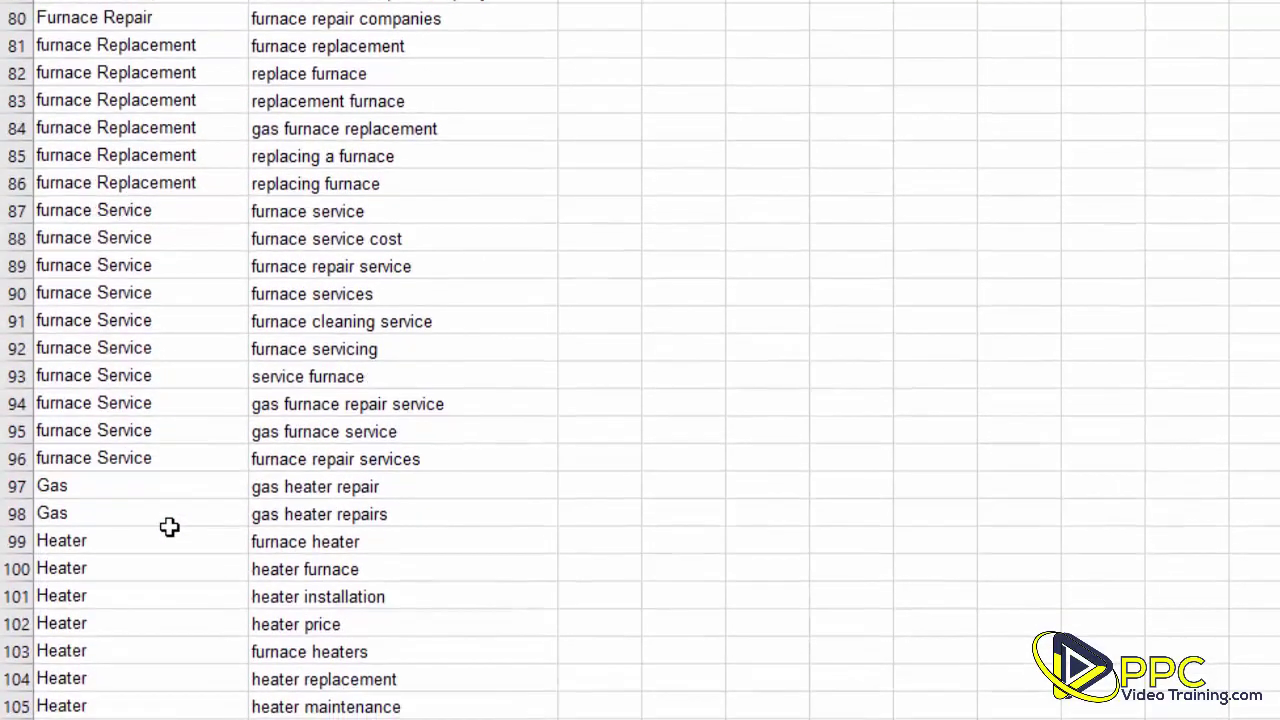
pyautogui.scroll(-12, 170, 522)
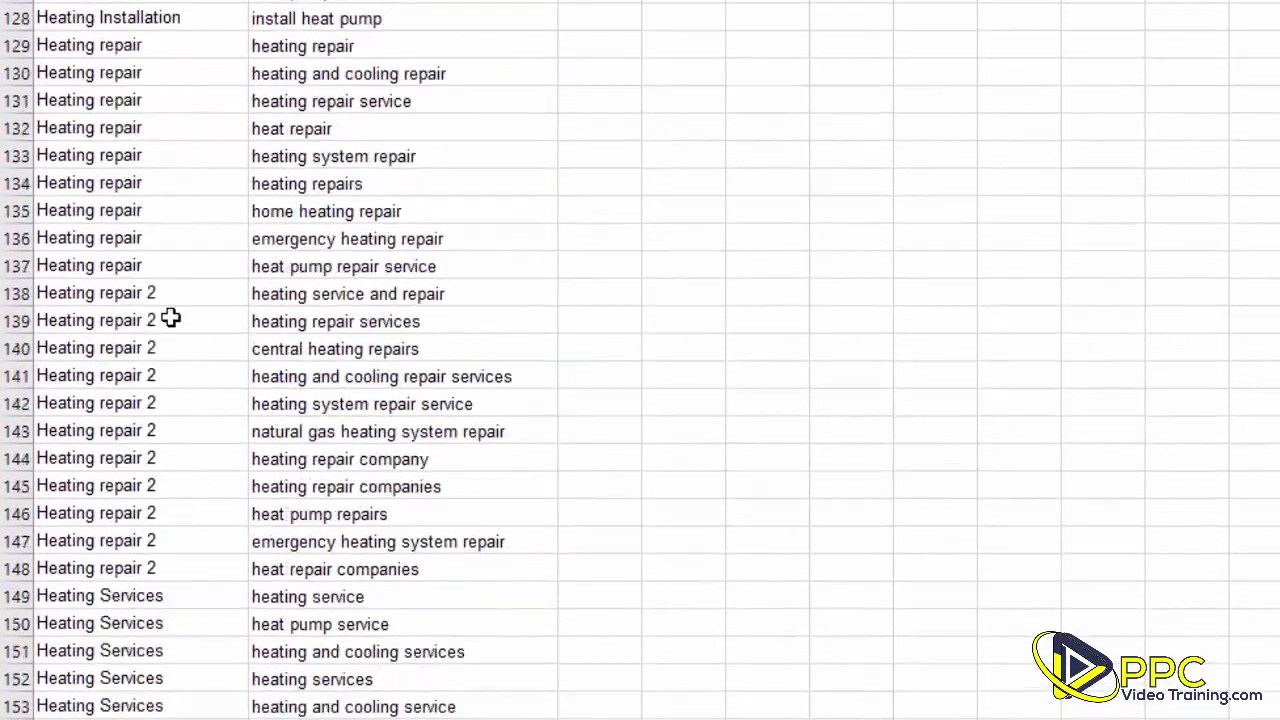
pyautogui.click(166, 55)
pyautogui.moveTo(160, 409); pyautogui.dragTo(161, 524)
pyautogui.click(177, 291)
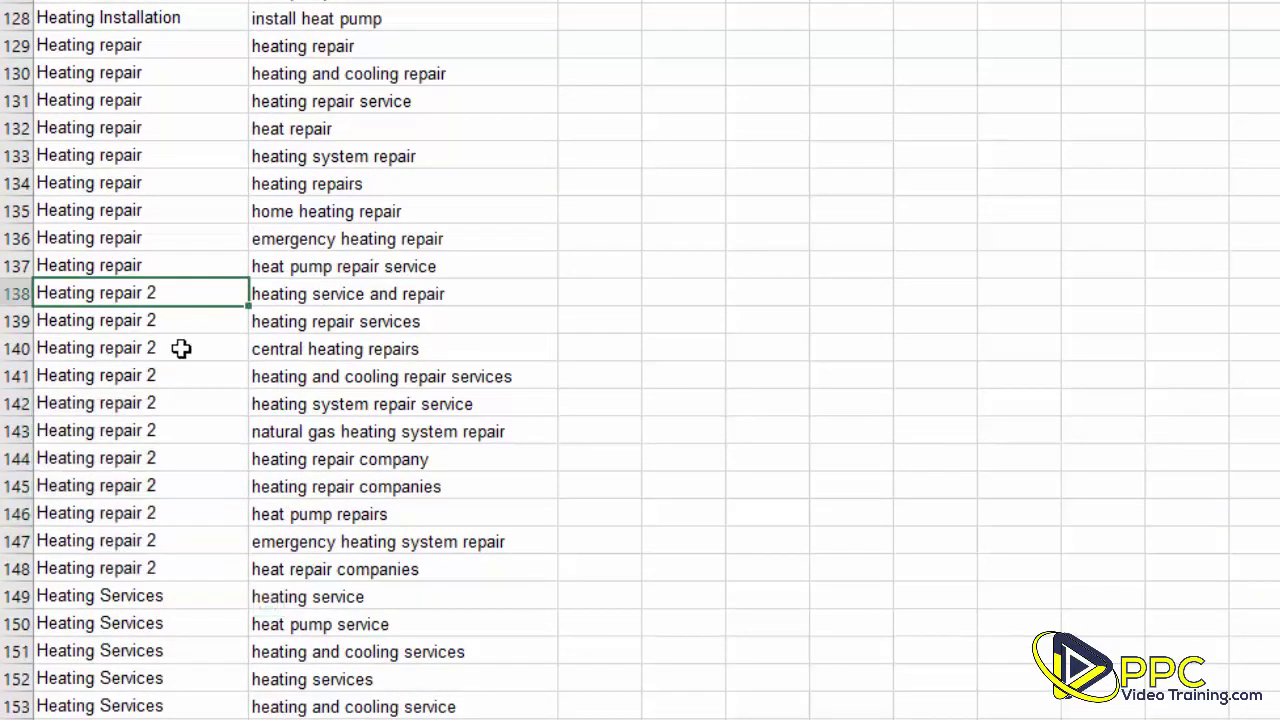
pyautogui.scroll(-5, 181, 355)
pyautogui.scroll(-7, 184, 365)
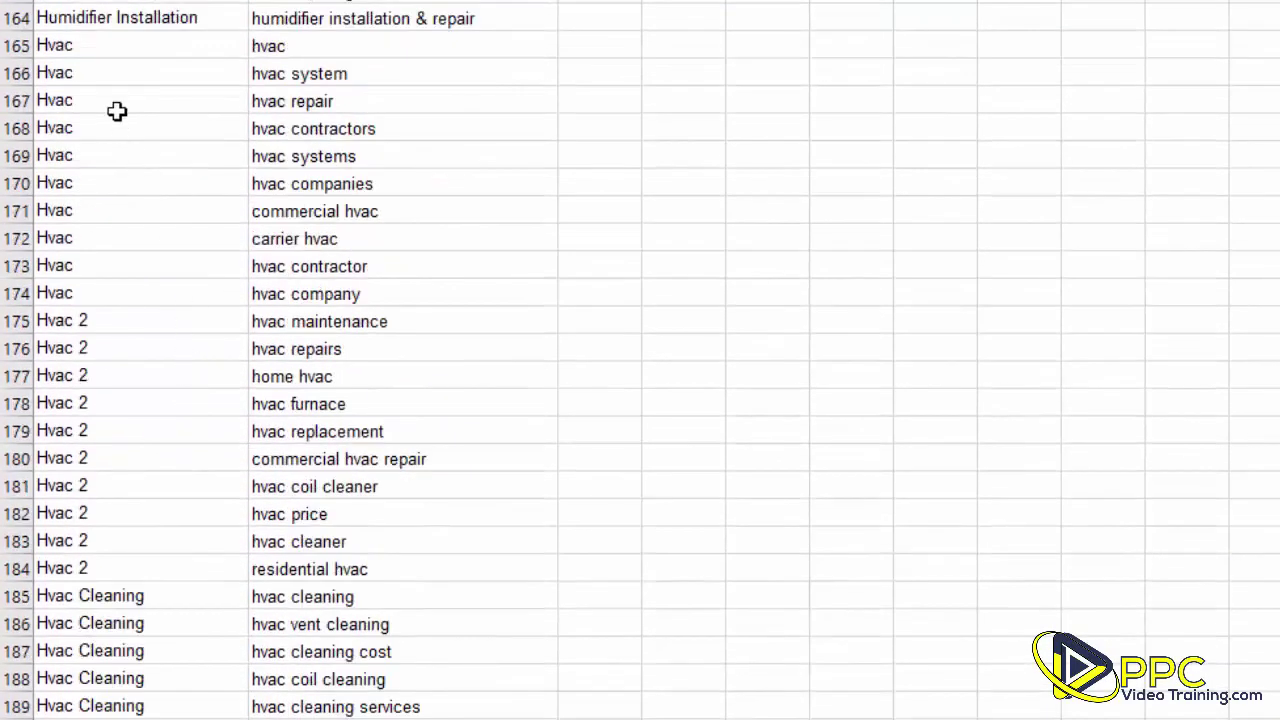
pyautogui.click(117, 104)
pyautogui.press('Down')
pyautogui.press('Down')
pyautogui.click(121, 341)
pyautogui.scroll(-9, 186, 452)
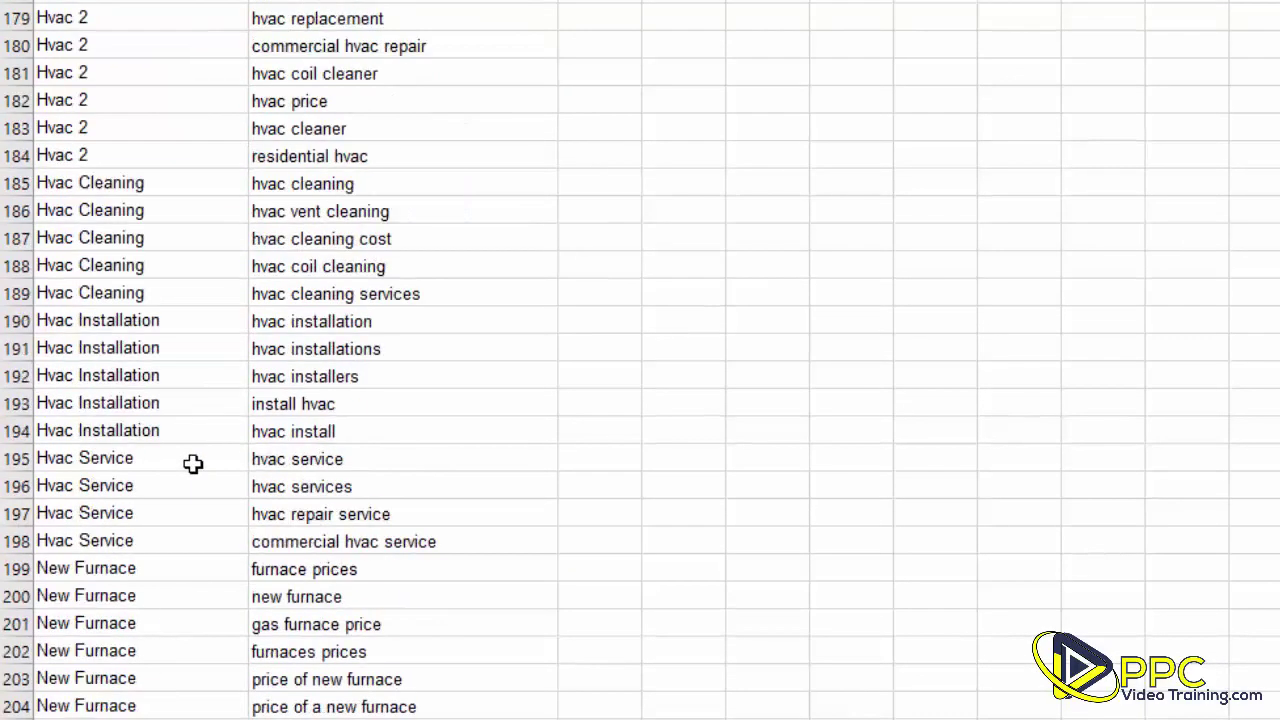
pyautogui.scroll(2, 106, 497)
pyautogui.click(100, 508)
# Step: Copy the Ad Group and Keyword columns from the Initial Keywords sheet into columns B and C of the Final Keyword List sheet
pyautogui.hotkey('ctrl', 'Home')
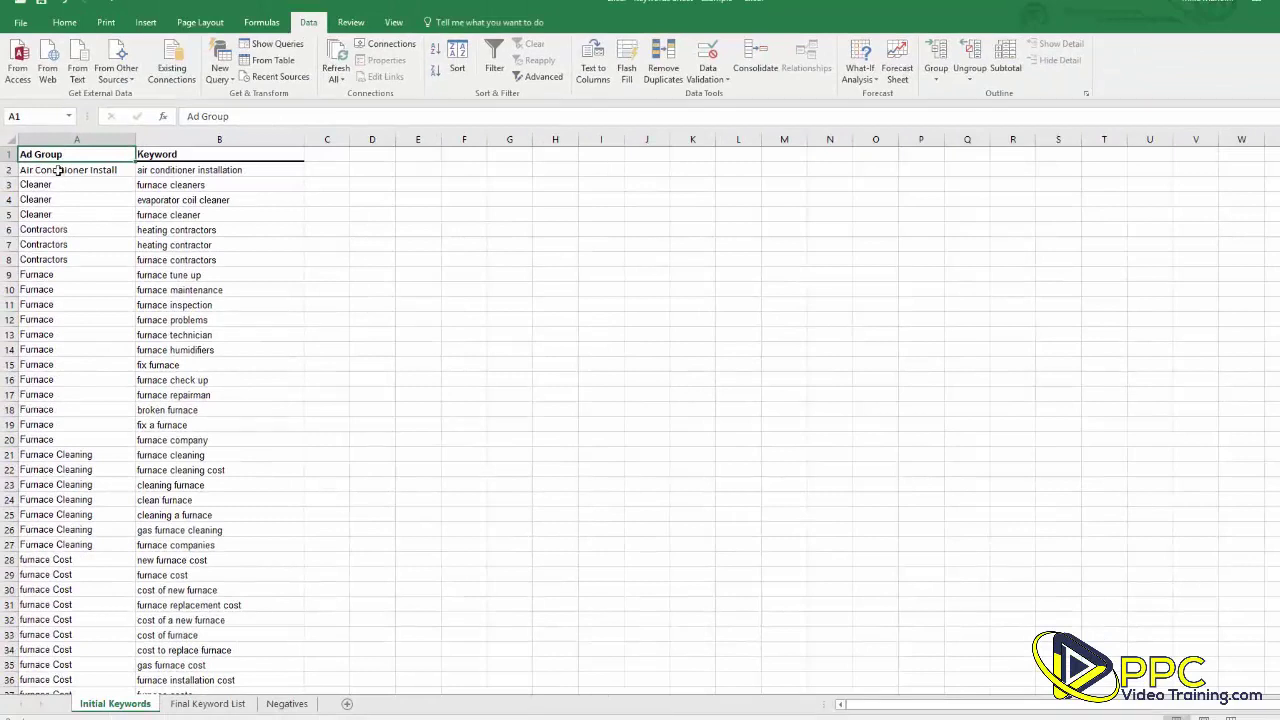
pyautogui.hotkey('ctrl', 'a')
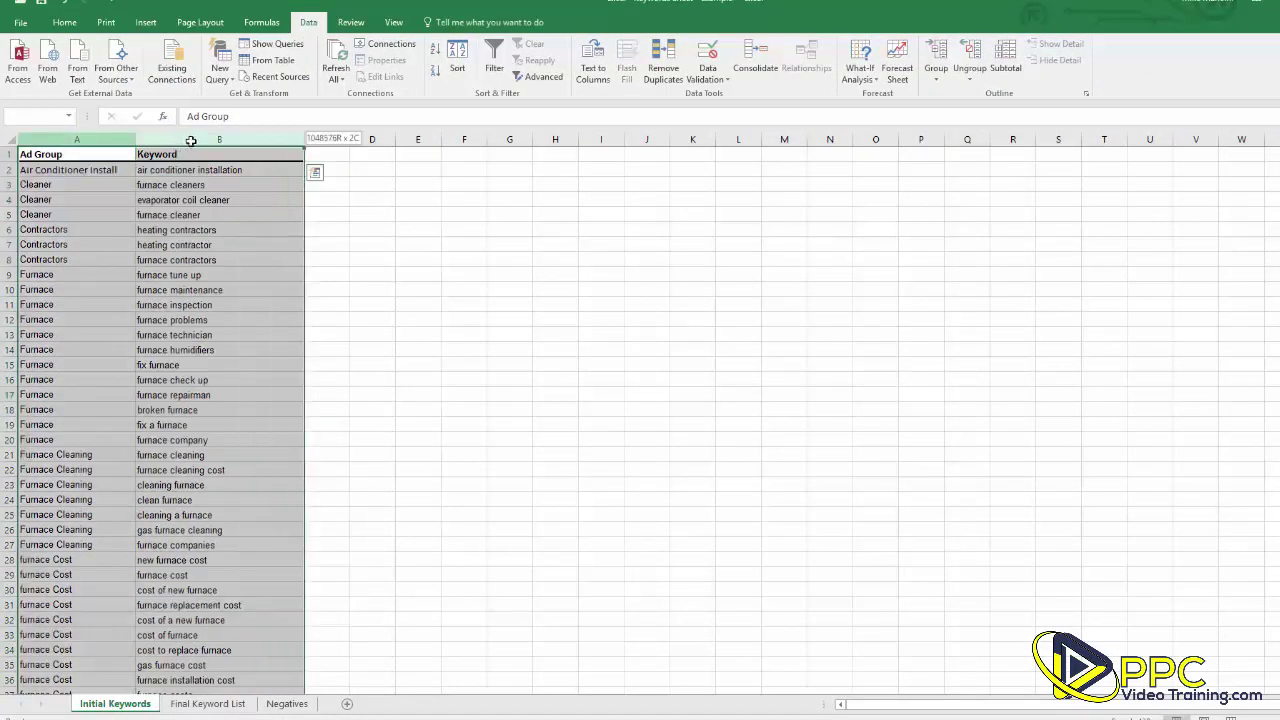
pyautogui.hotkey('ctrl', 'c')
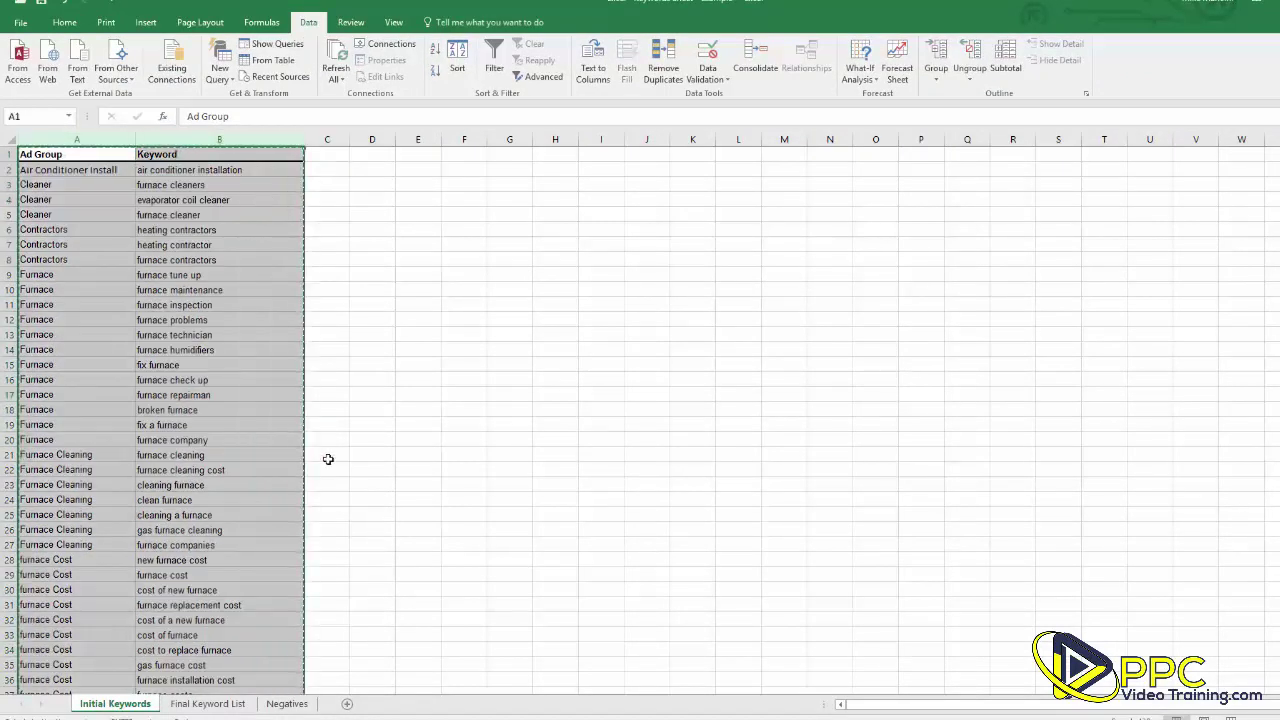
pyautogui.click(204, 705)
pyautogui.click(178, 137)
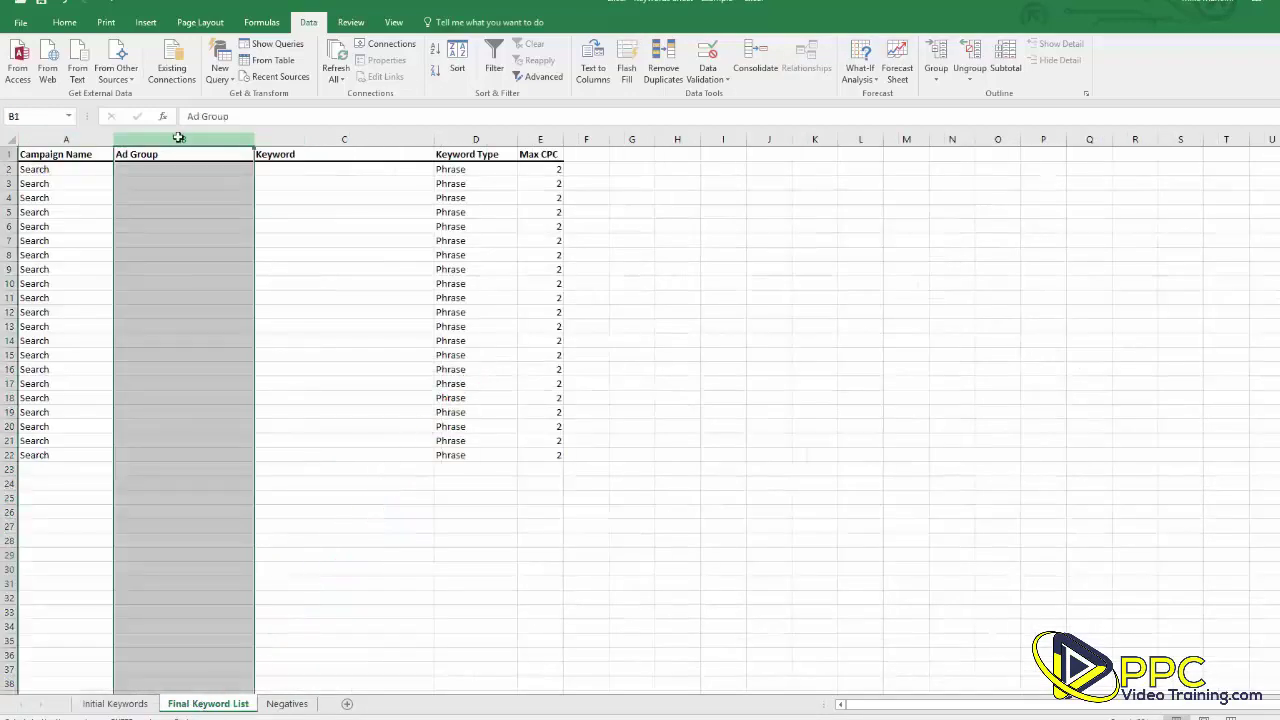
pyautogui.hotkey('ctrl', 'v')
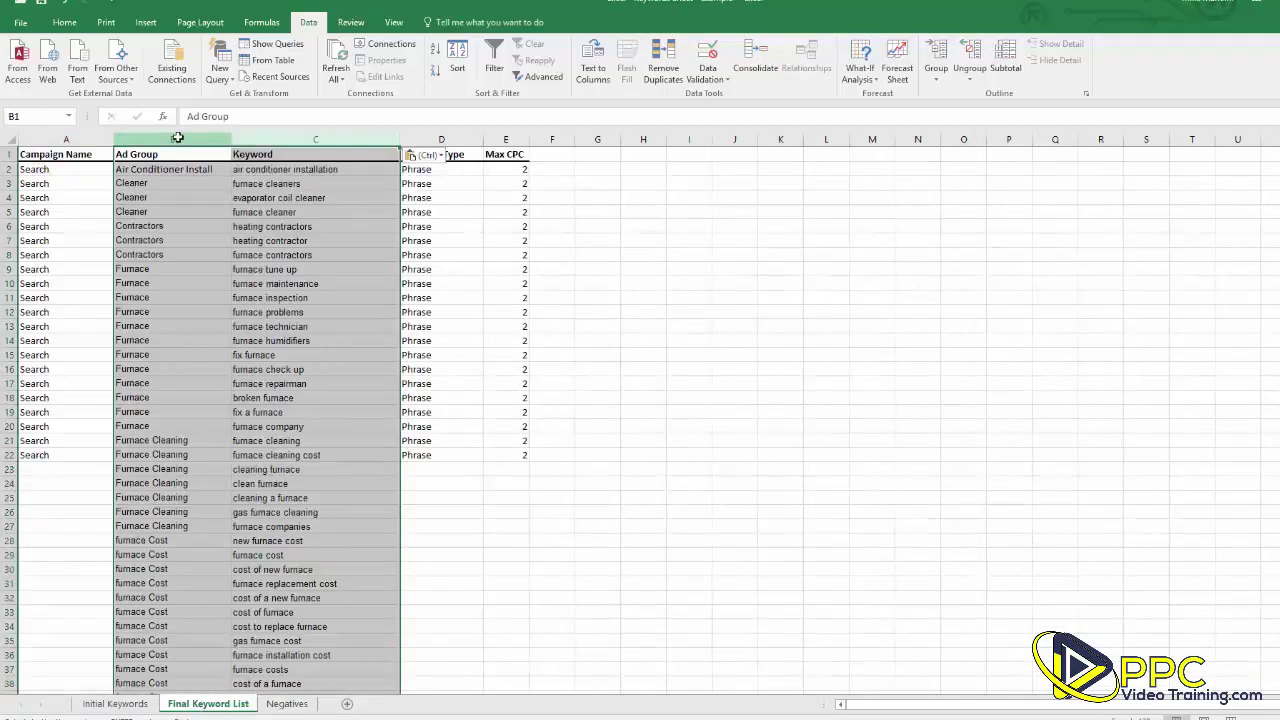
pyautogui.click(204, 240)
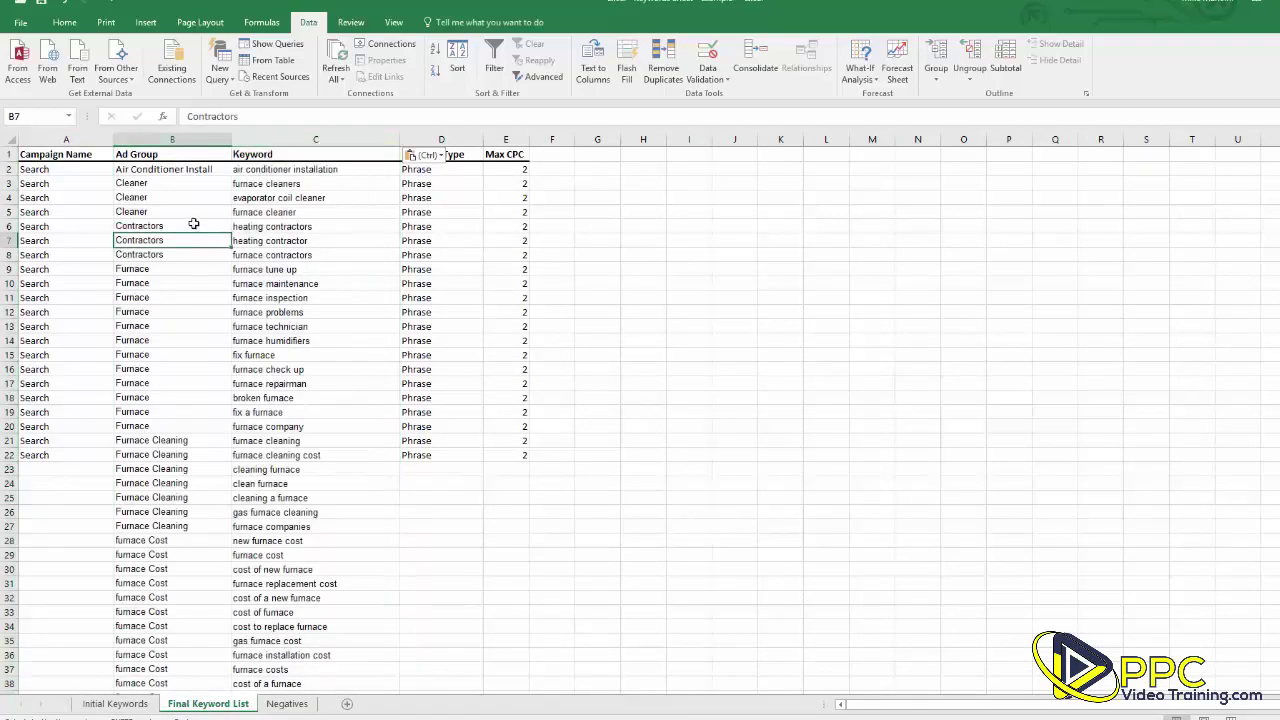
# Step: Copy the campaign name "Search" from A22 into A23:A215, down to the last keyword row
pyautogui.click(88, 168)
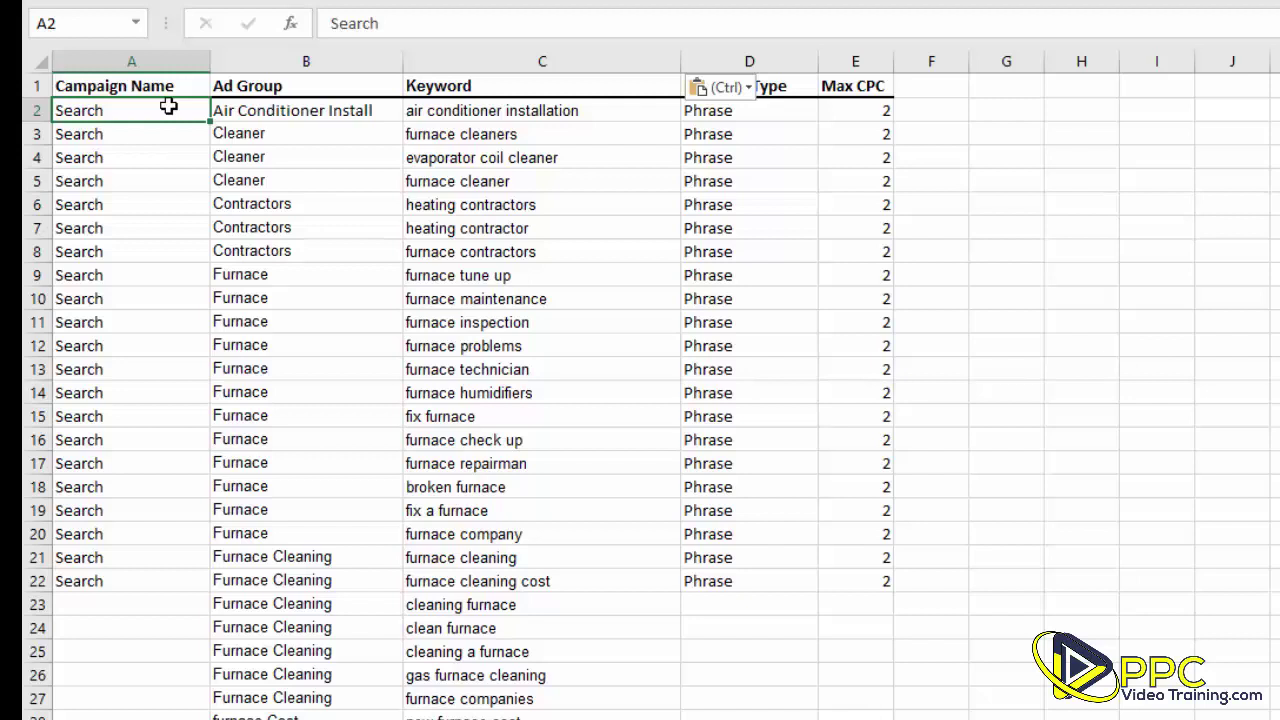
pyautogui.click(130, 580)
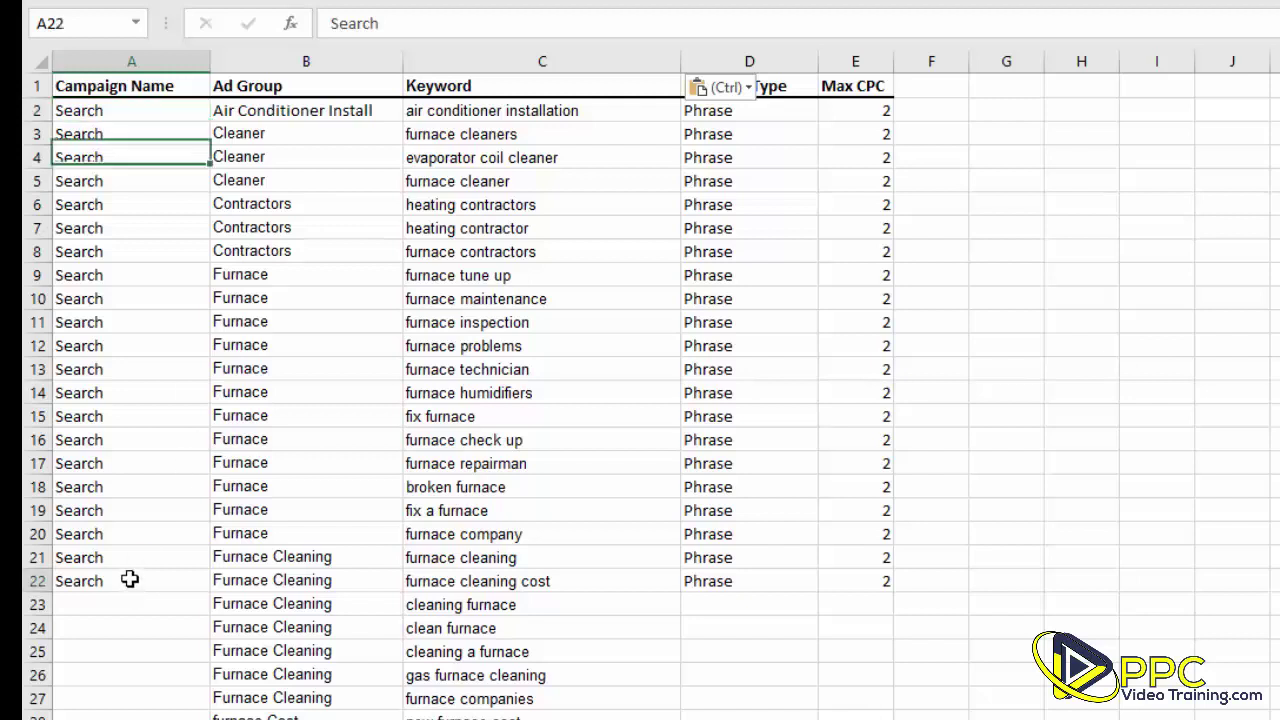
pyautogui.hotkey('ctrl', 'c')
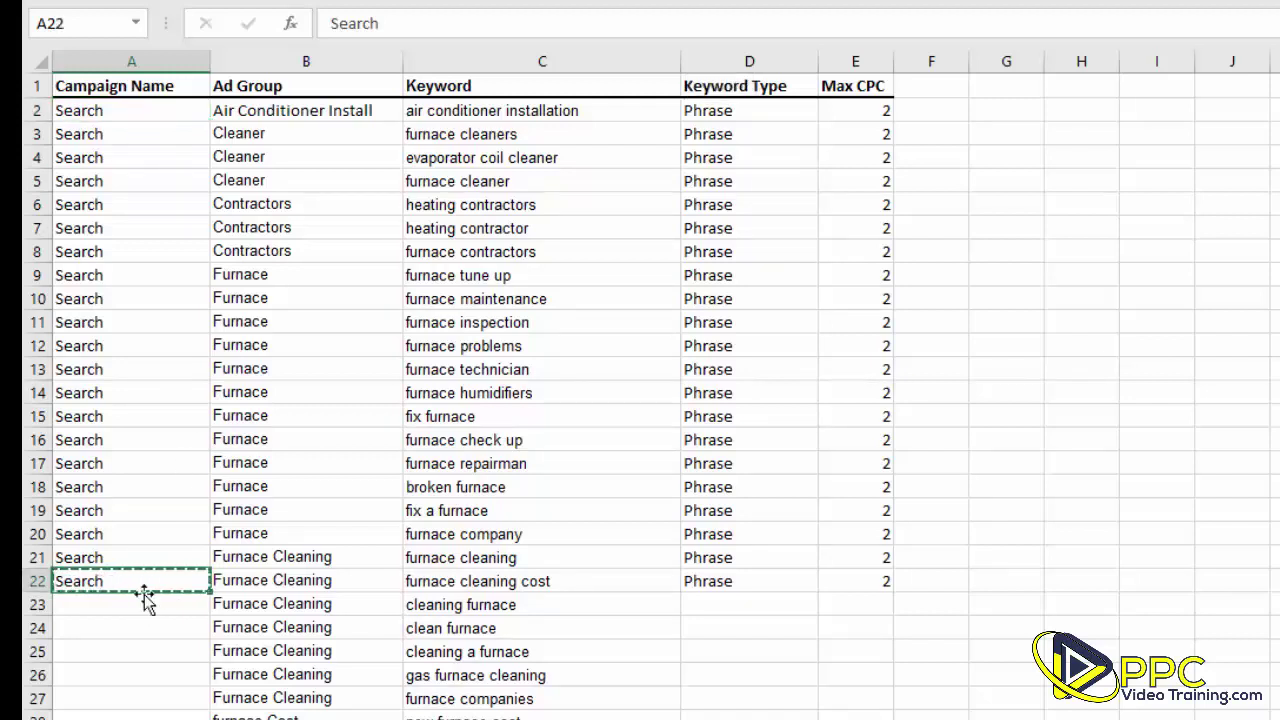
pyautogui.scroll(-2, 146, 610)
pyautogui.moveTo(137, 463)
pyautogui.moveTo(137, 463); pyautogui.dragTo(140, 719)
pyautogui.hotkey('ctrl', 'v')
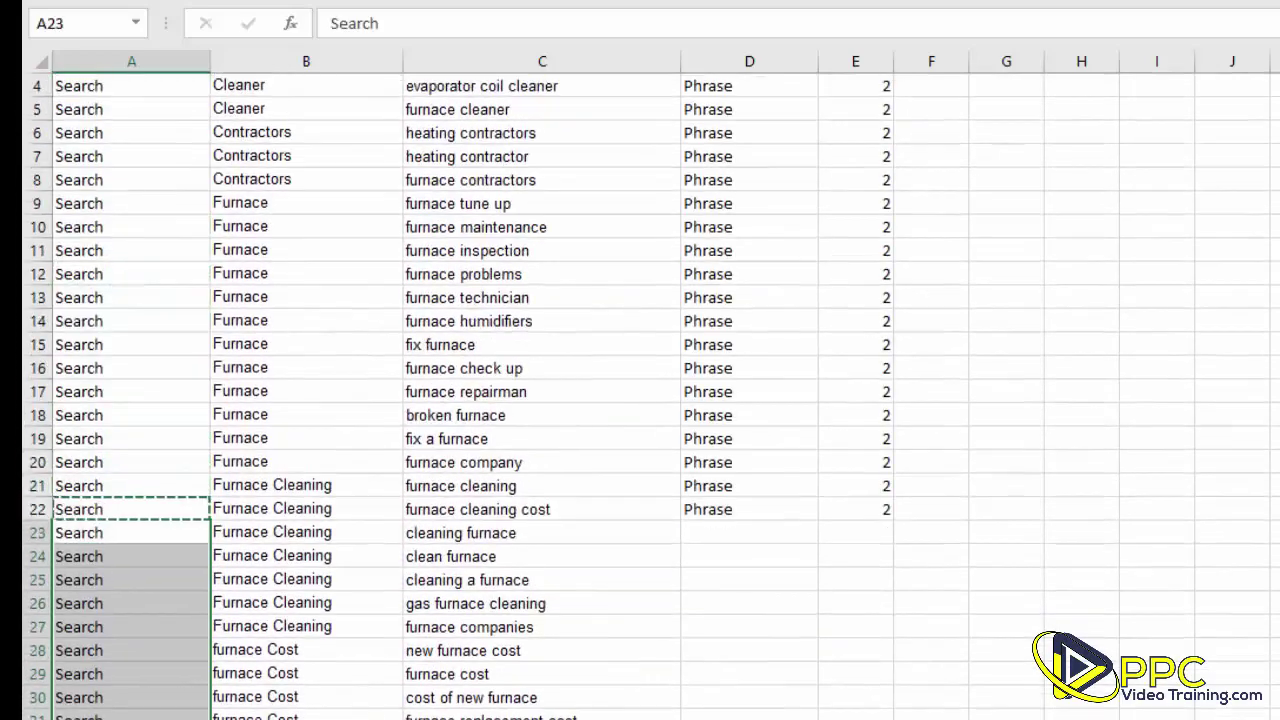
pyautogui.click(108, 678)
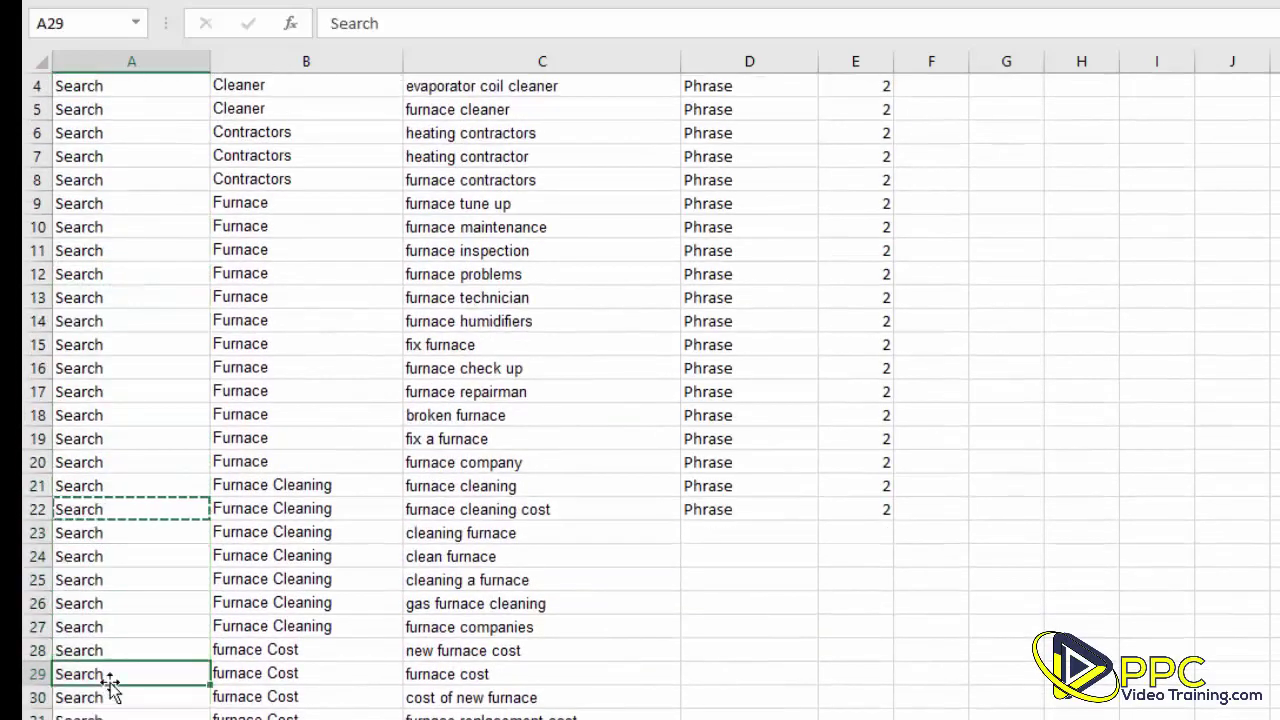
pyautogui.doubleClick(110, 684)
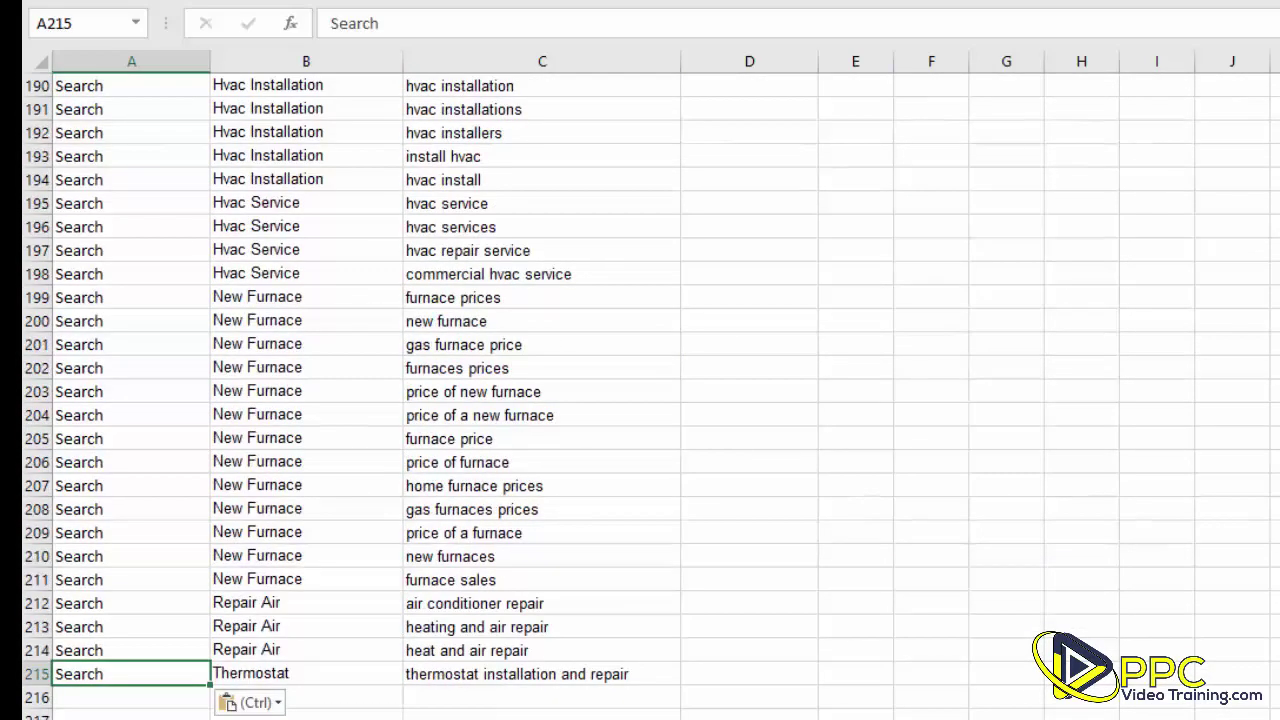
# Step: Review the Broad match entry on the Types sheet, including its keyword, the example searches it triggers and the accompanying notes
pyautogui.click(287, 652)
pyautogui.hotkey('ctrl', 'Up')
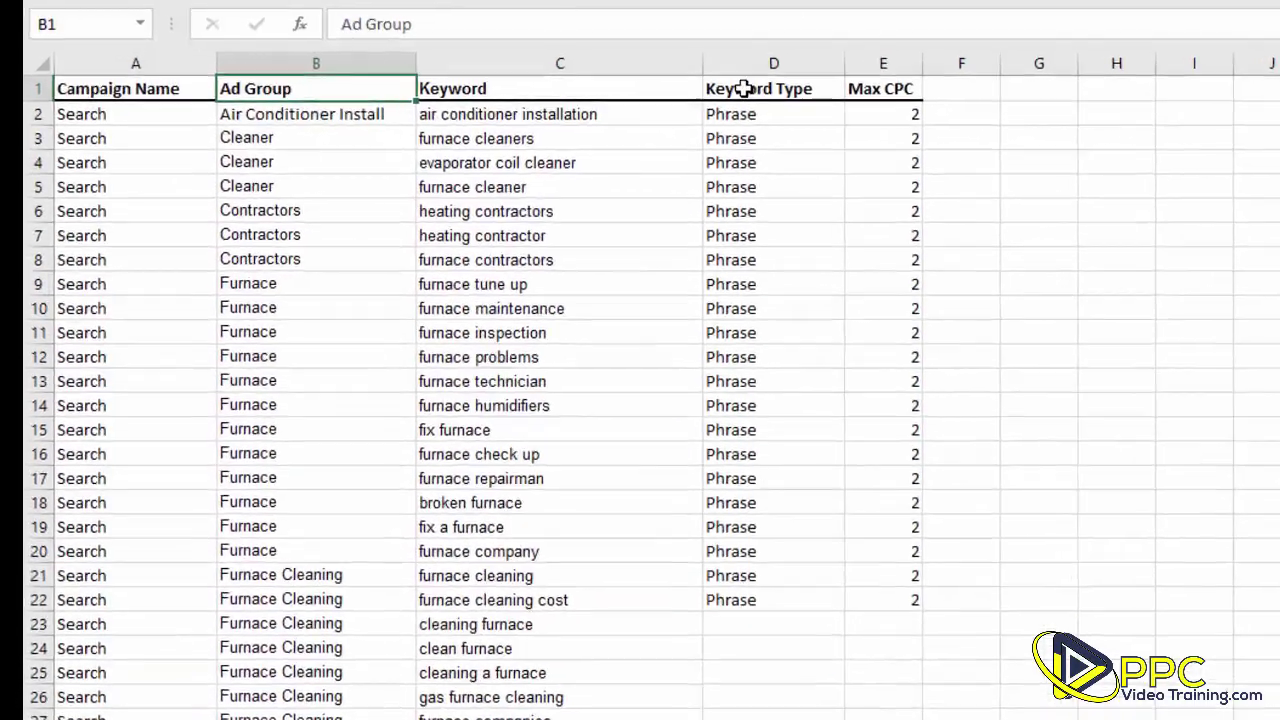
pyautogui.click(748, 110)
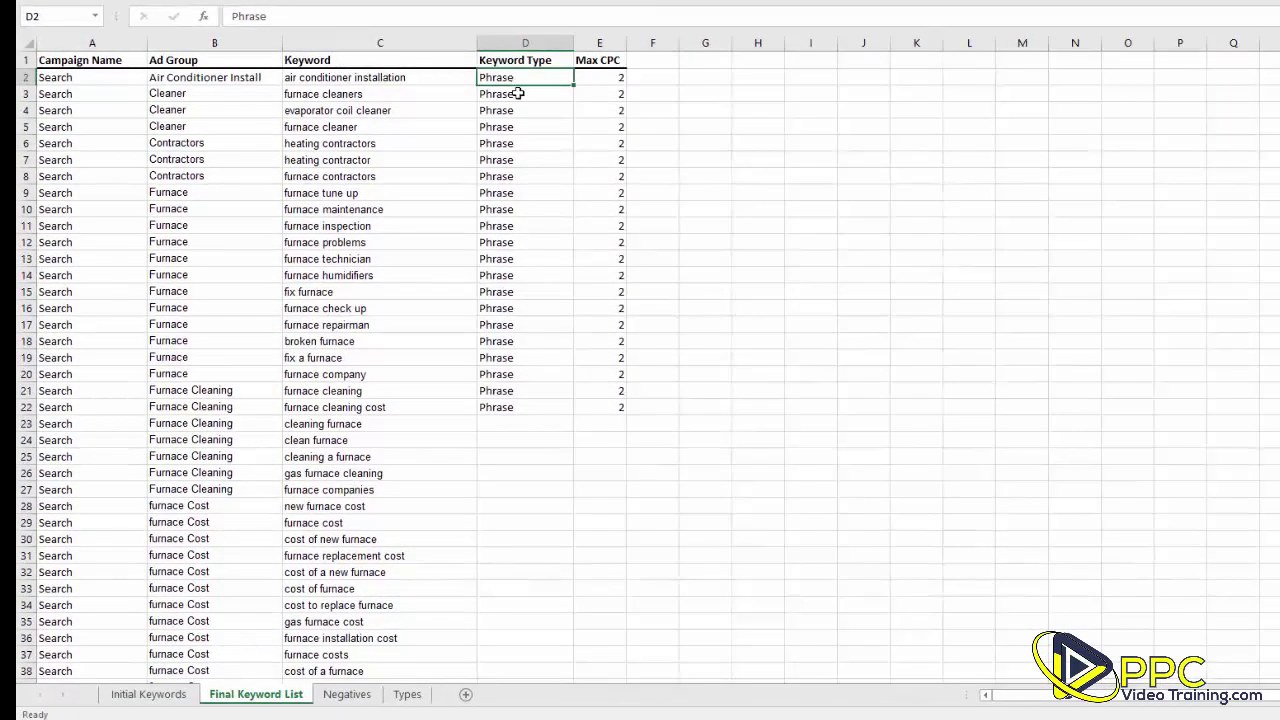
pyautogui.click(407, 694)
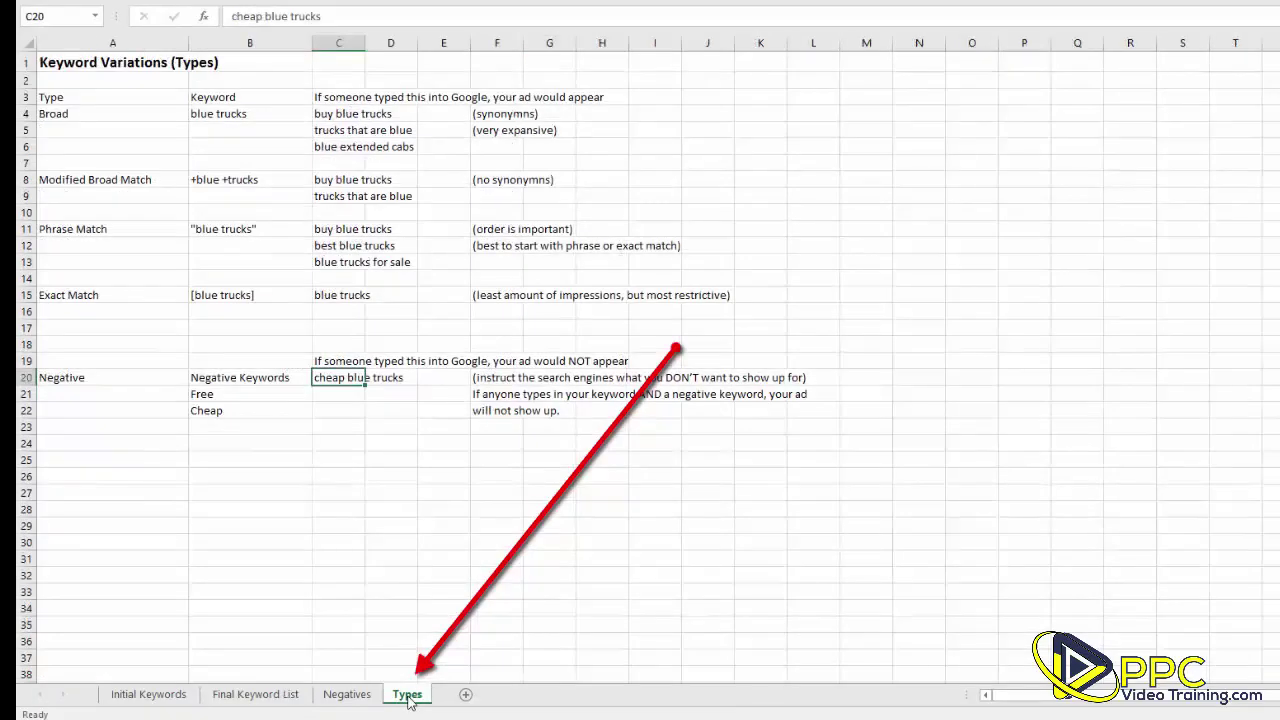
pyautogui.click(100, 97)
pyautogui.click(96, 113)
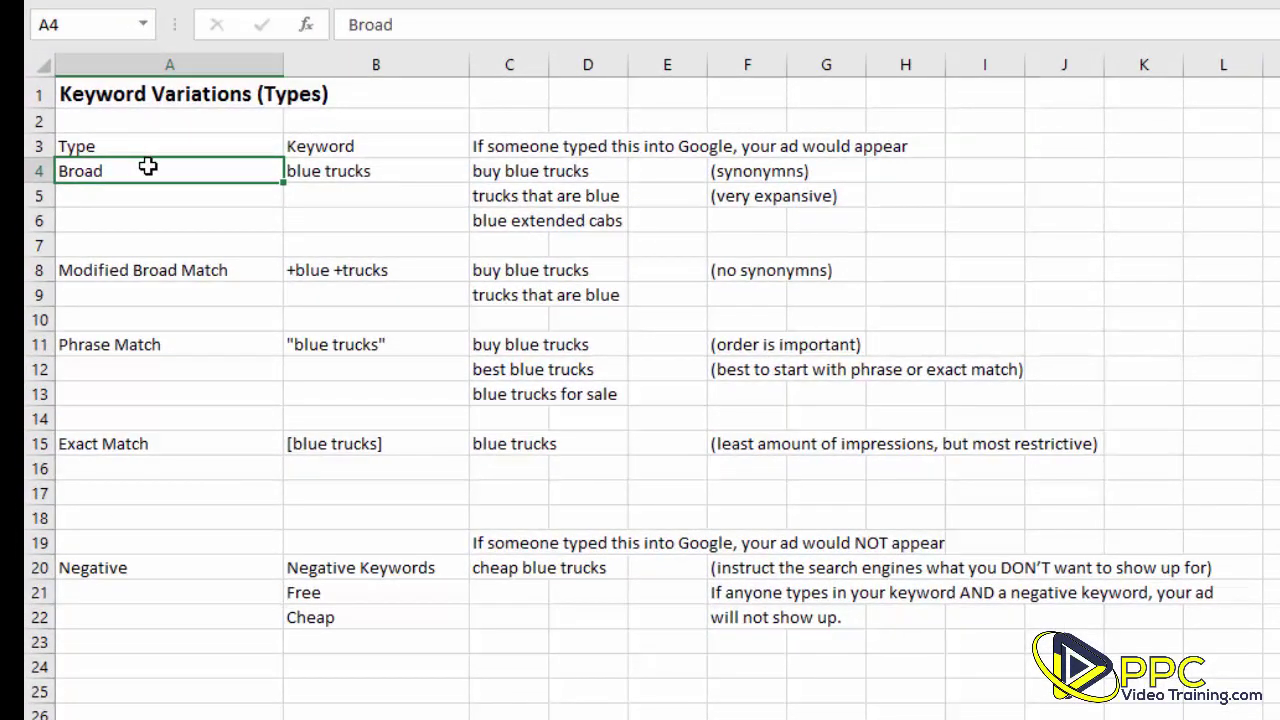
pyautogui.click(387, 174)
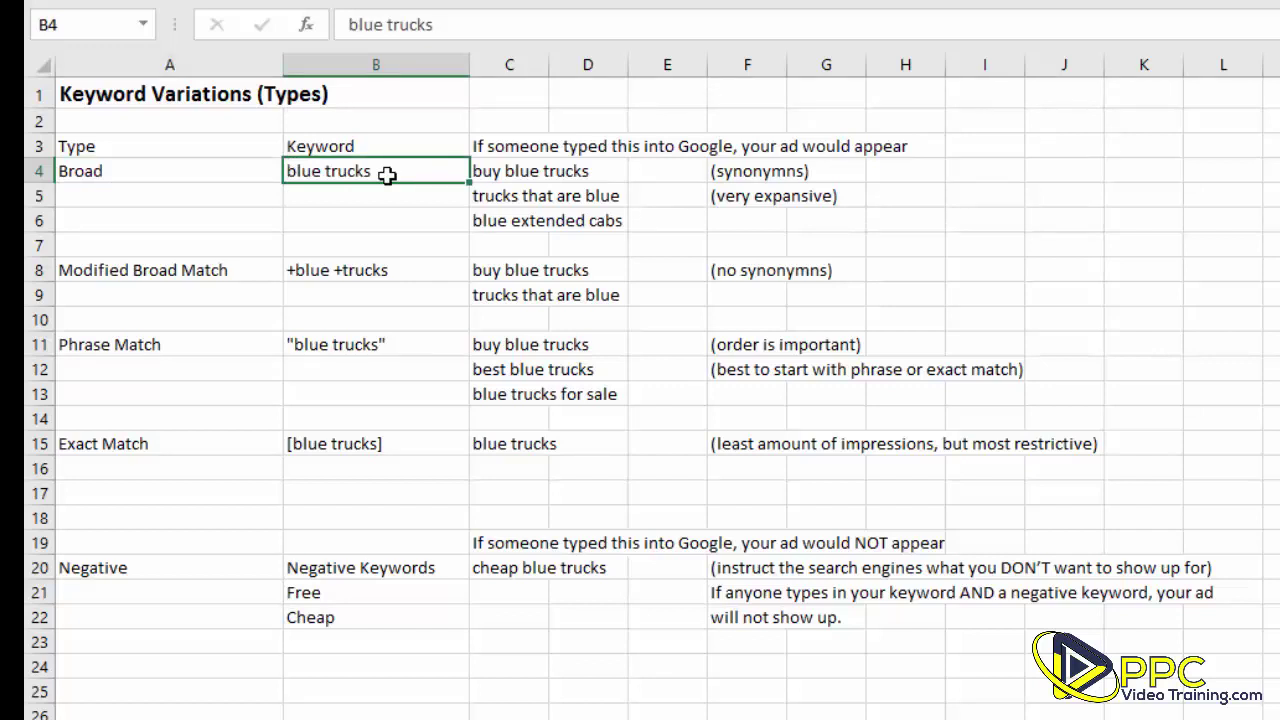
pyautogui.press('Right')
pyautogui.click(387, 174)
pyautogui.click(729, 171)
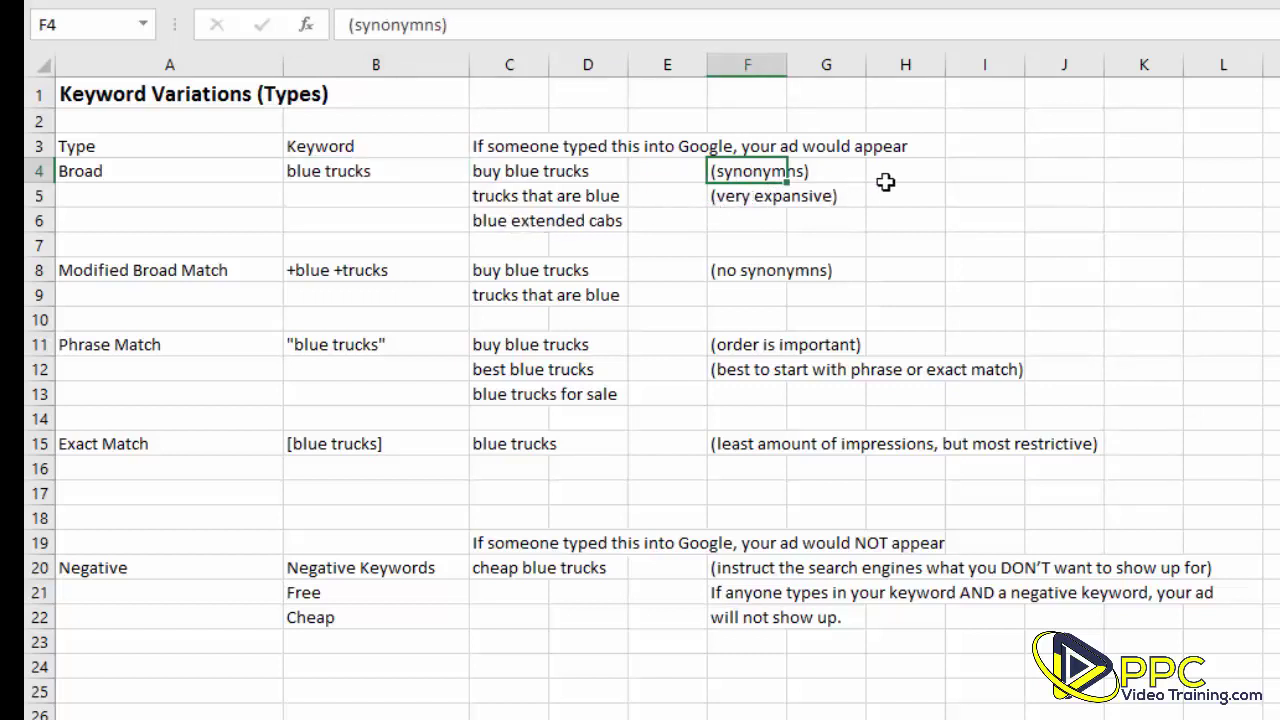
pyautogui.click(751, 195)
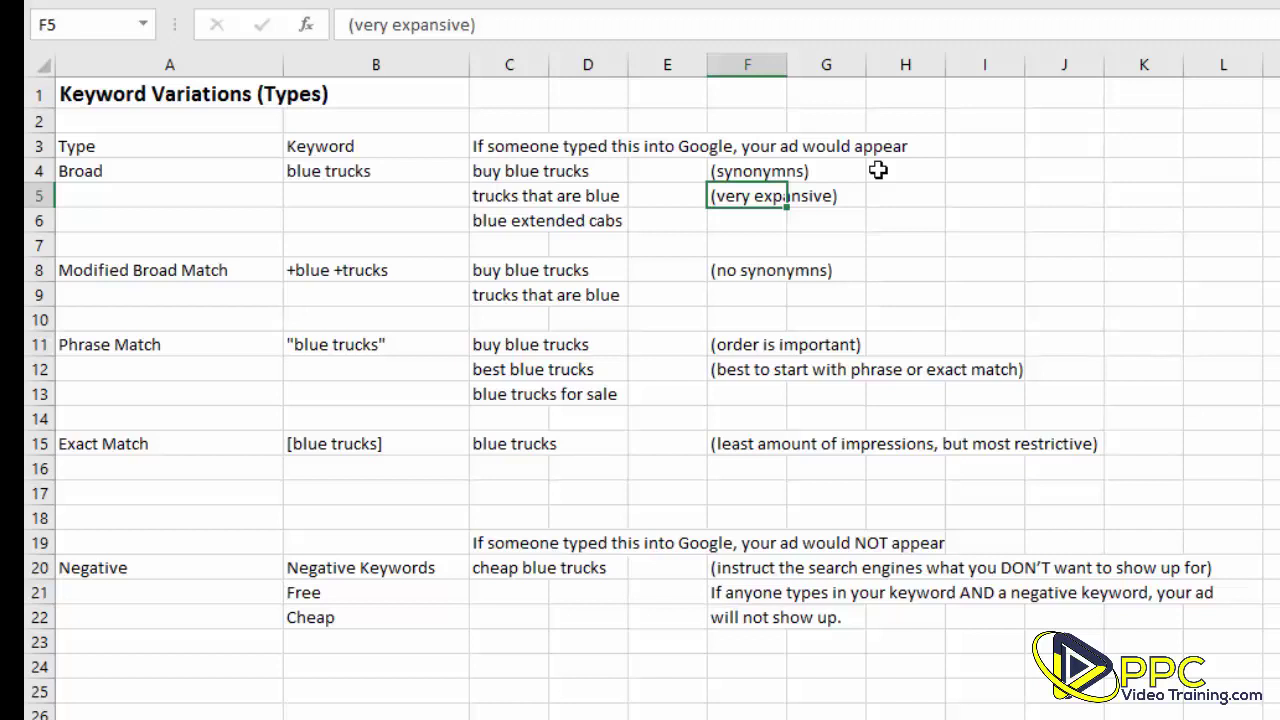
# Step: Examine the Modified Broad, Phrase and Exact Match entries on the Types sheet, comparing their keyword notation, example searches and notes
pyautogui.click(160, 268)
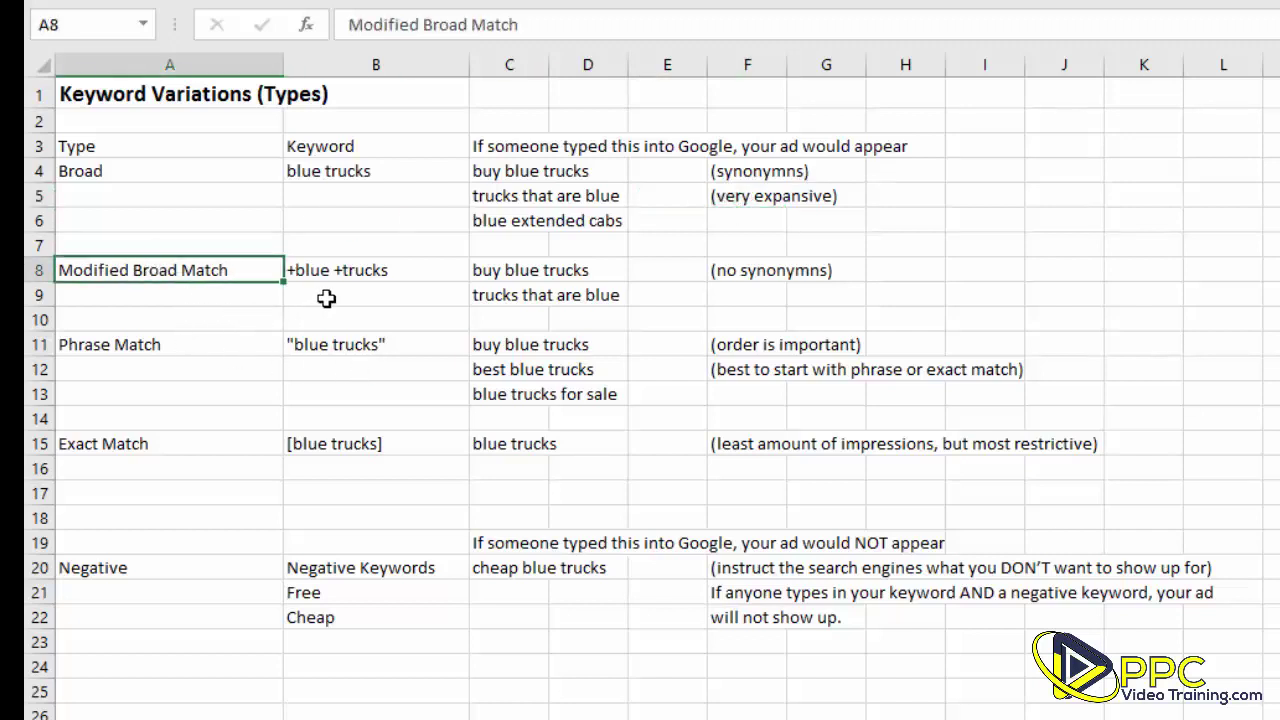
pyautogui.press('Right')
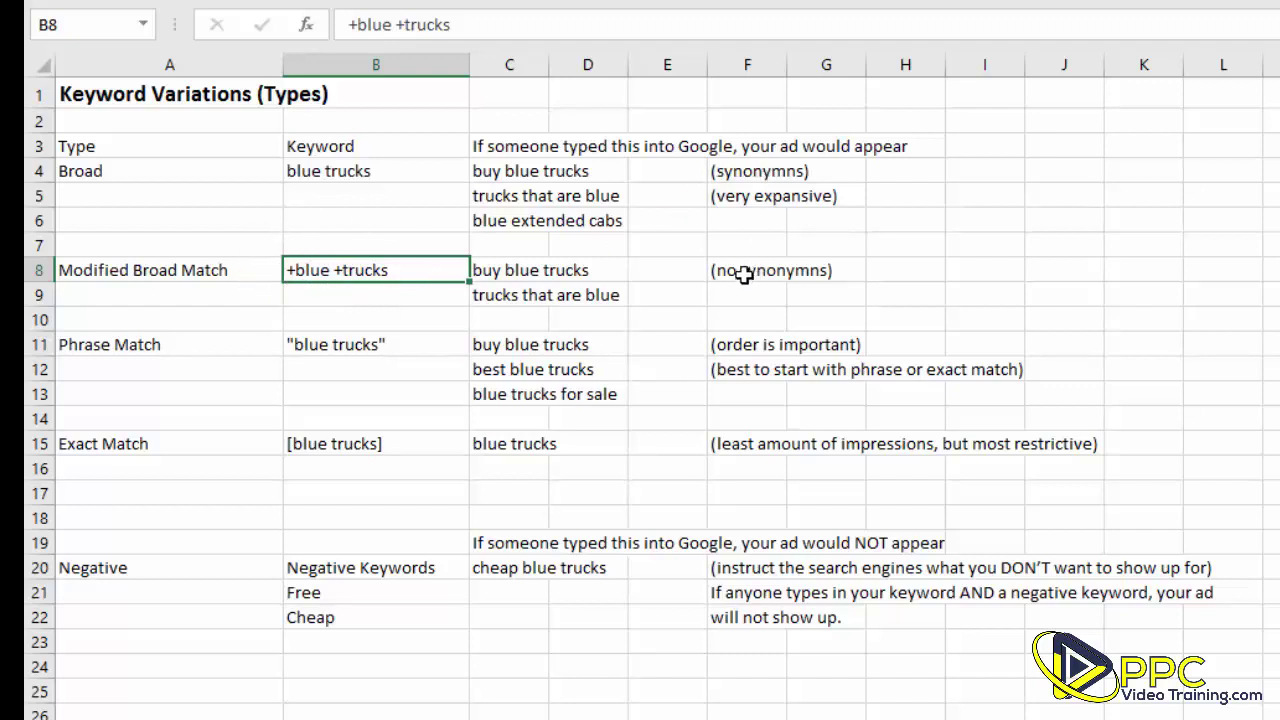
pyautogui.click(212, 349)
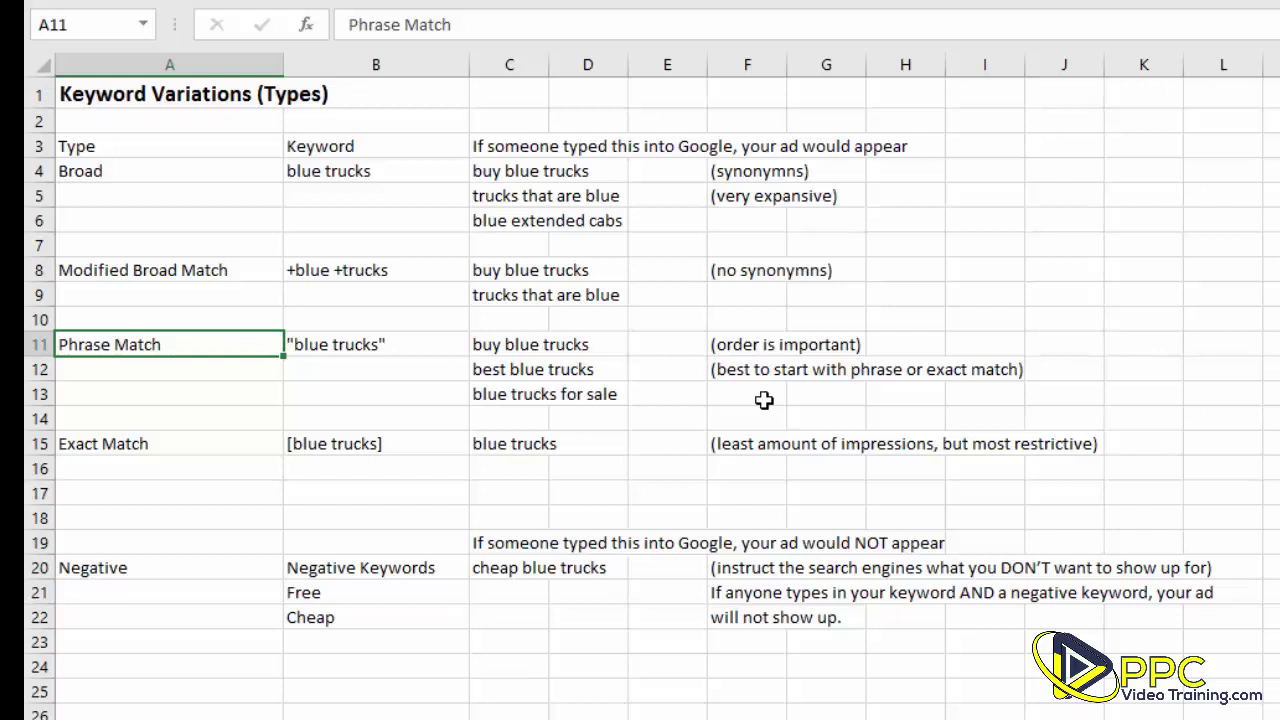
pyautogui.click(522, 348)
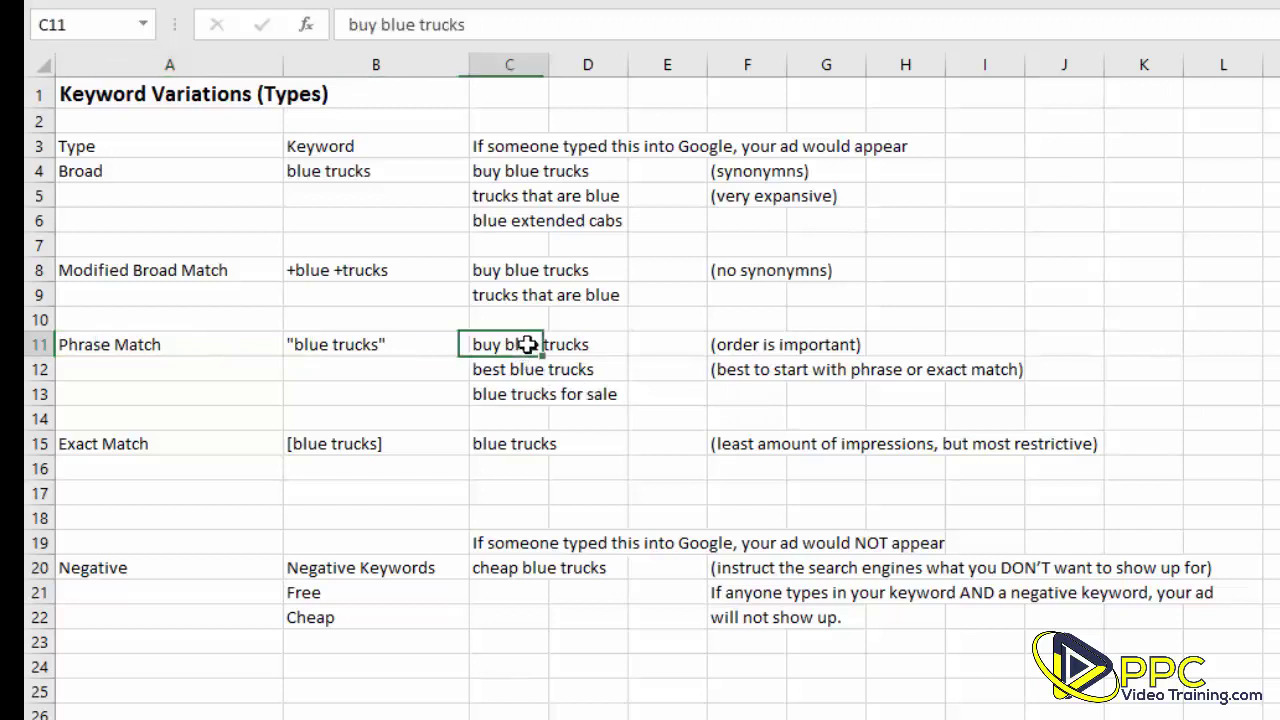
pyautogui.click(700, 323)
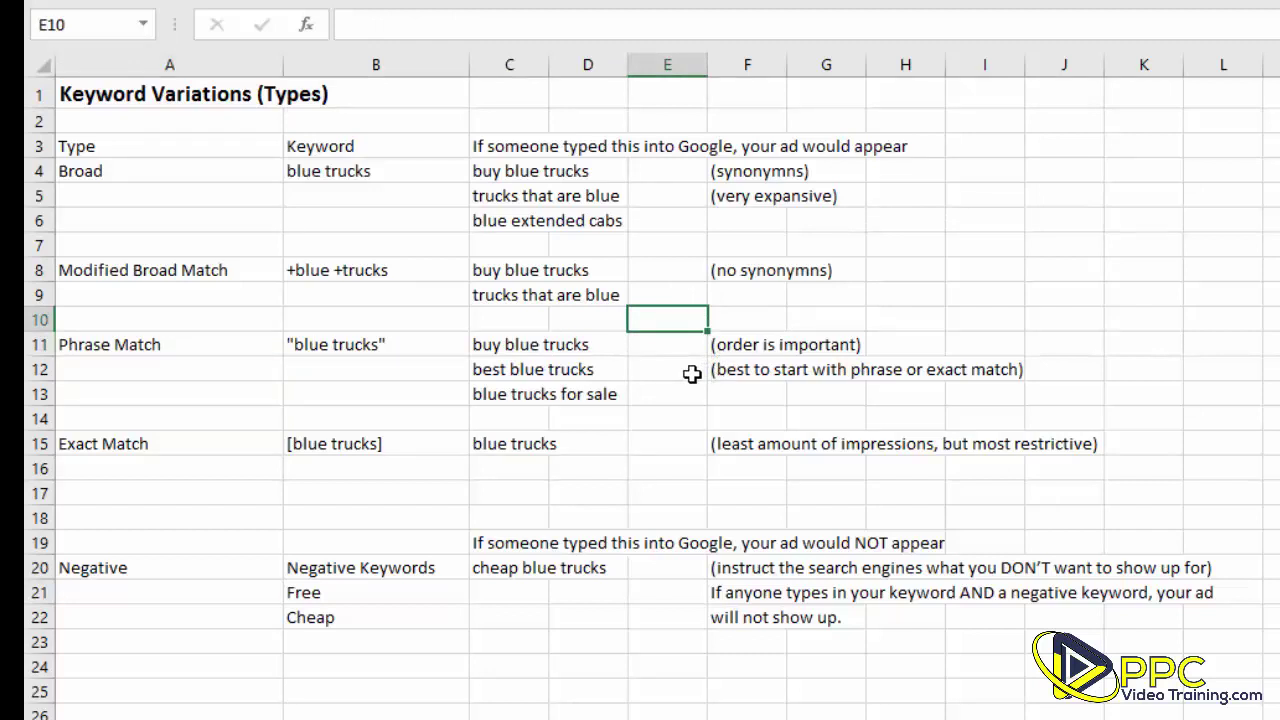
pyautogui.click(396, 350)
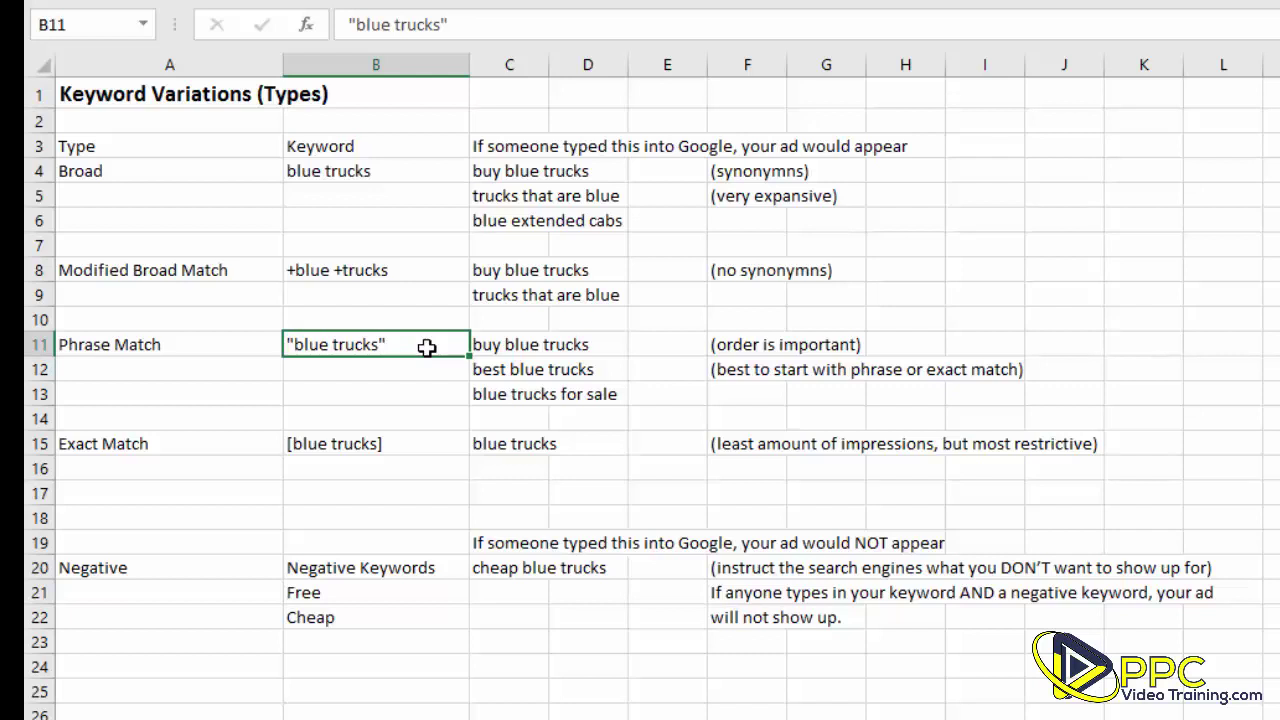
pyautogui.click(237, 443)
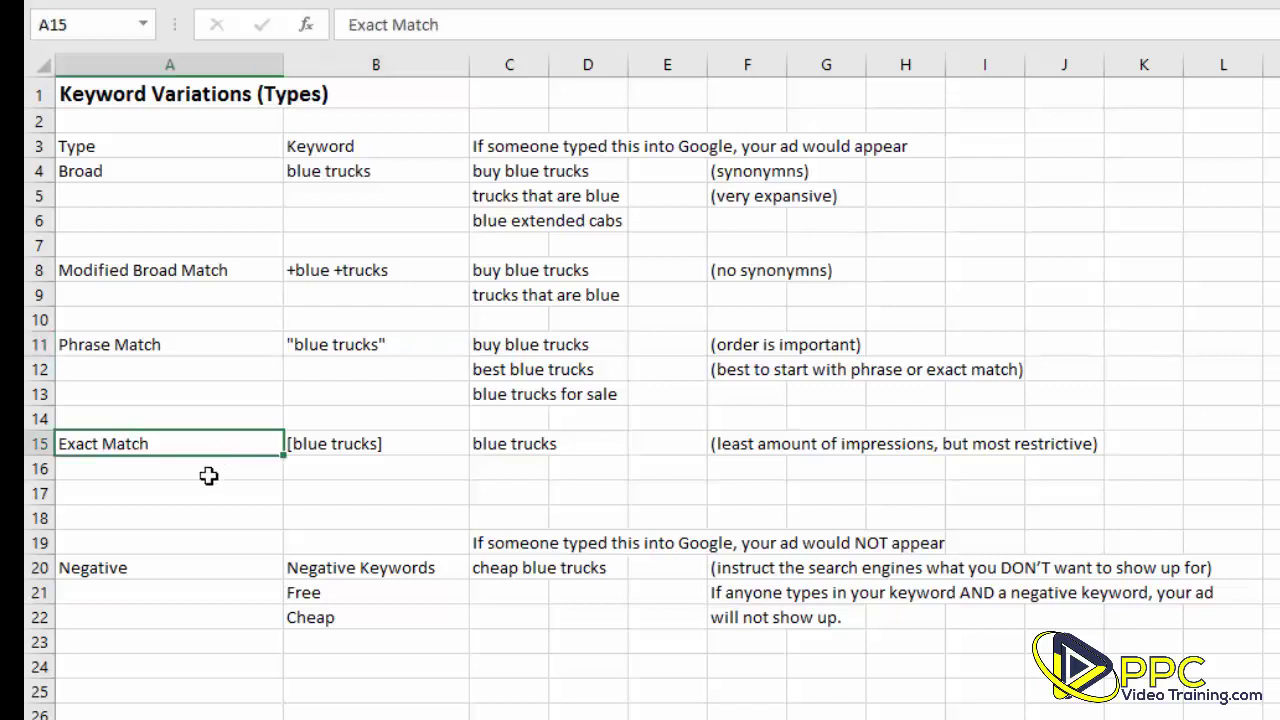
pyautogui.click(508, 470)
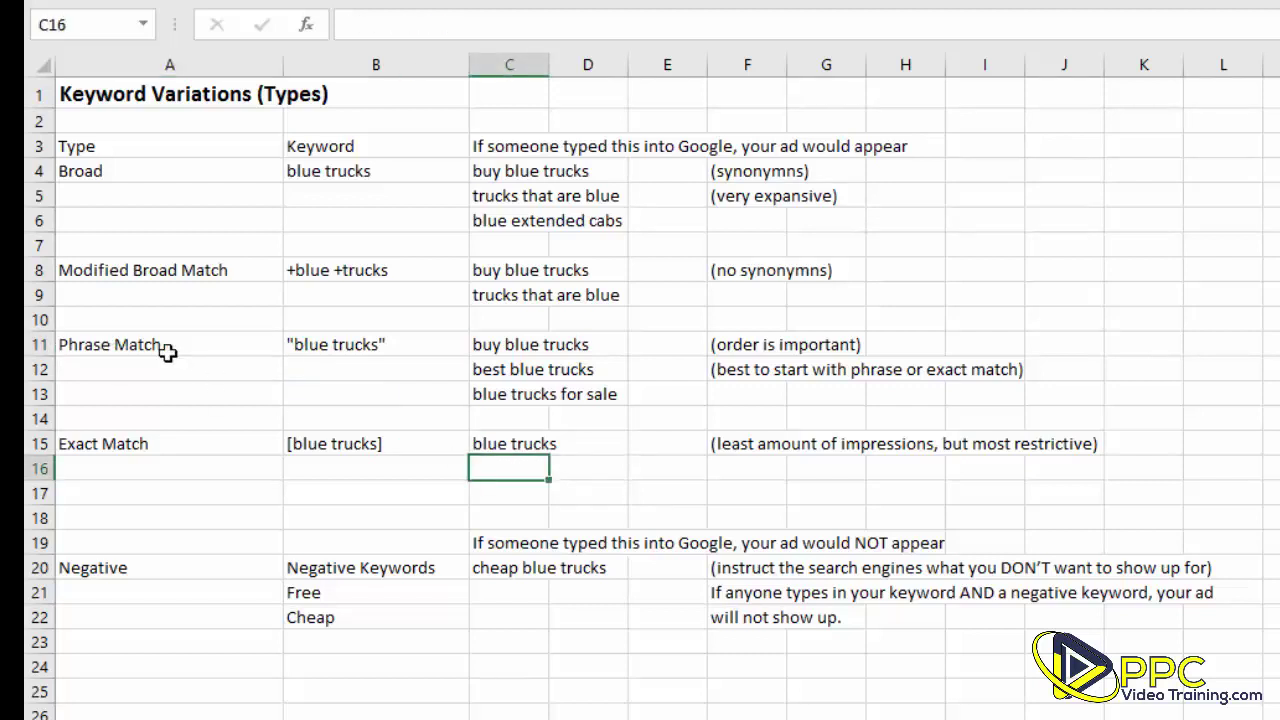
pyautogui.click(167, 351)
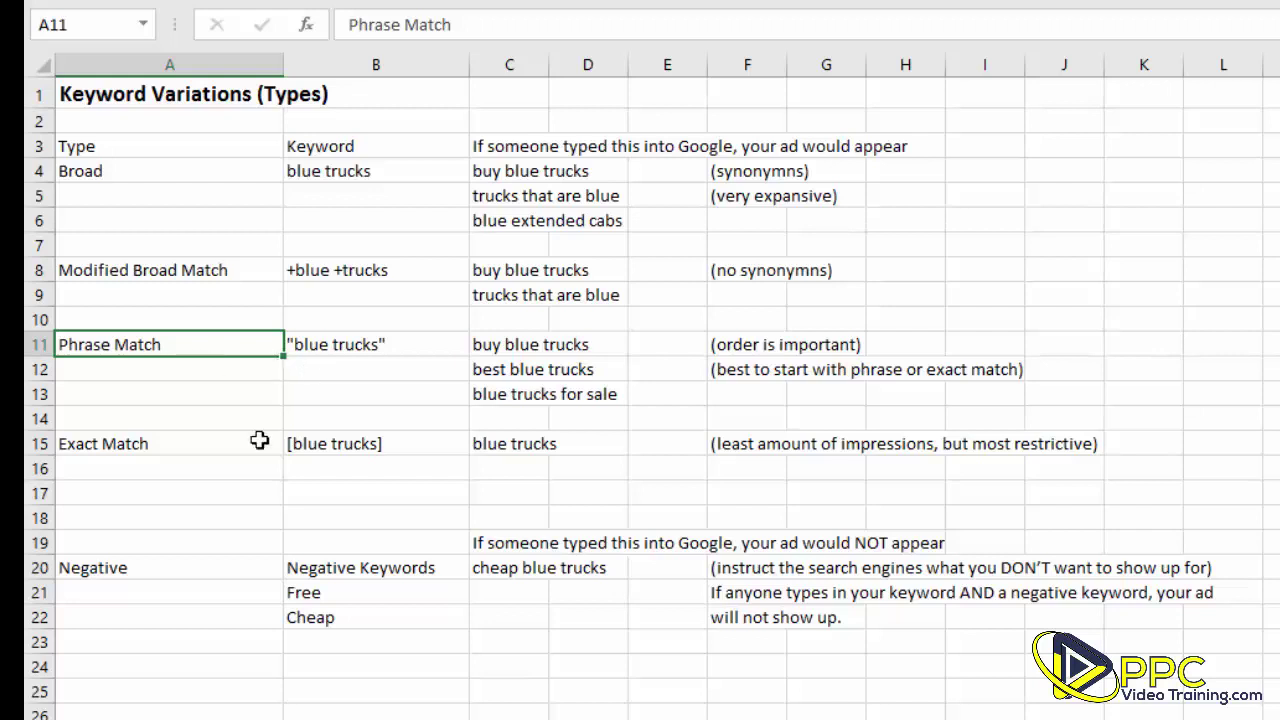
# Step: Examine the Negative entry on the Types sheet with its "Free" and "Cheap" keywords and the example search they block
pyautogui.click(166, 568)
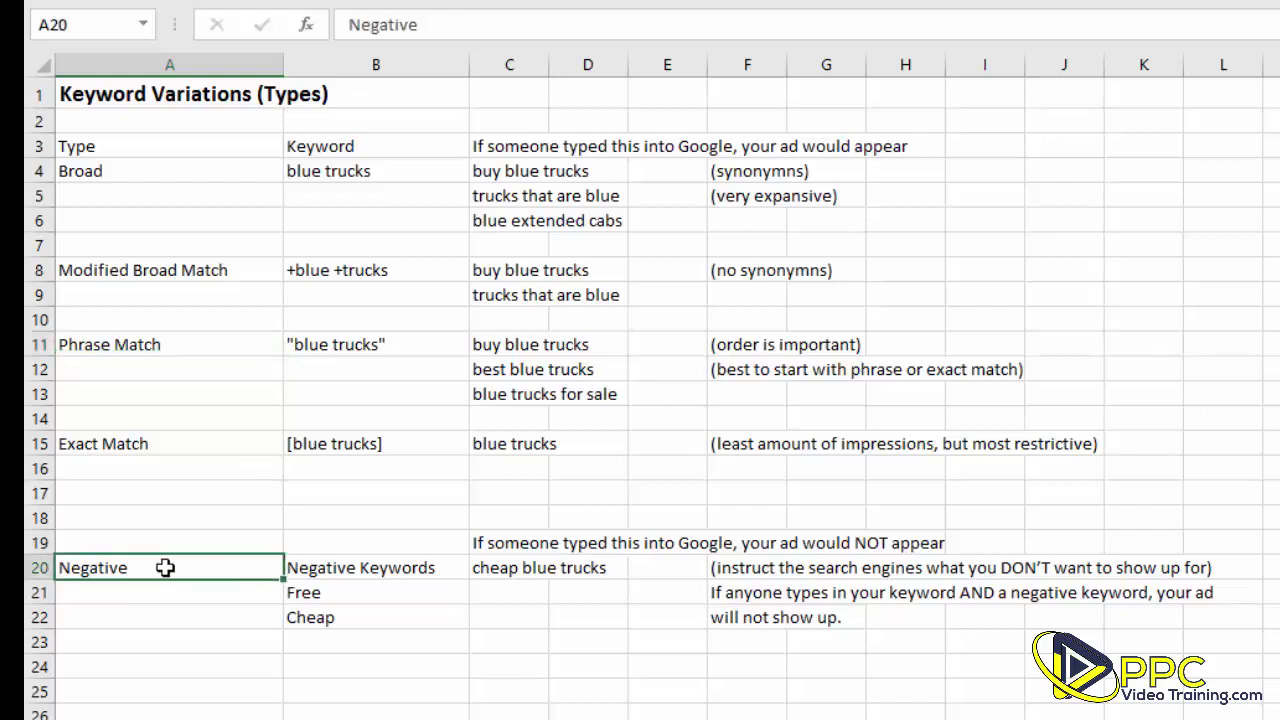
pyautogui.click(351, 594)
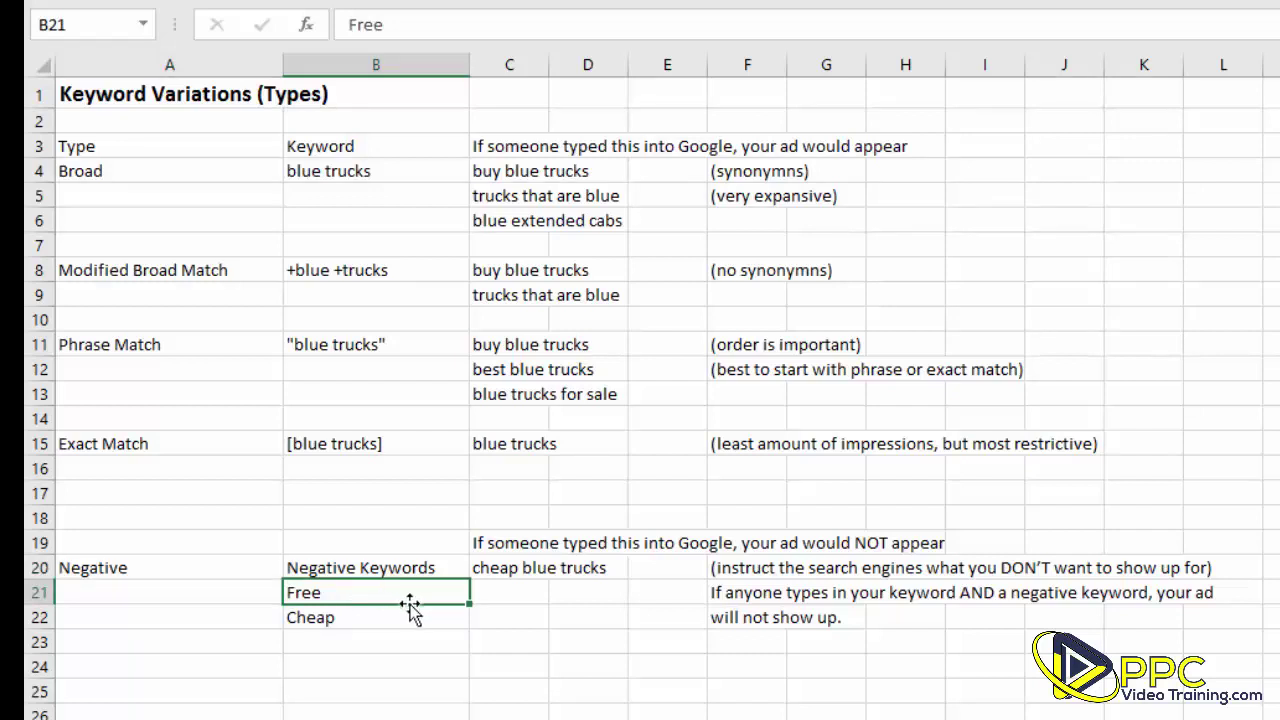
pyautogui.click(363, 617)
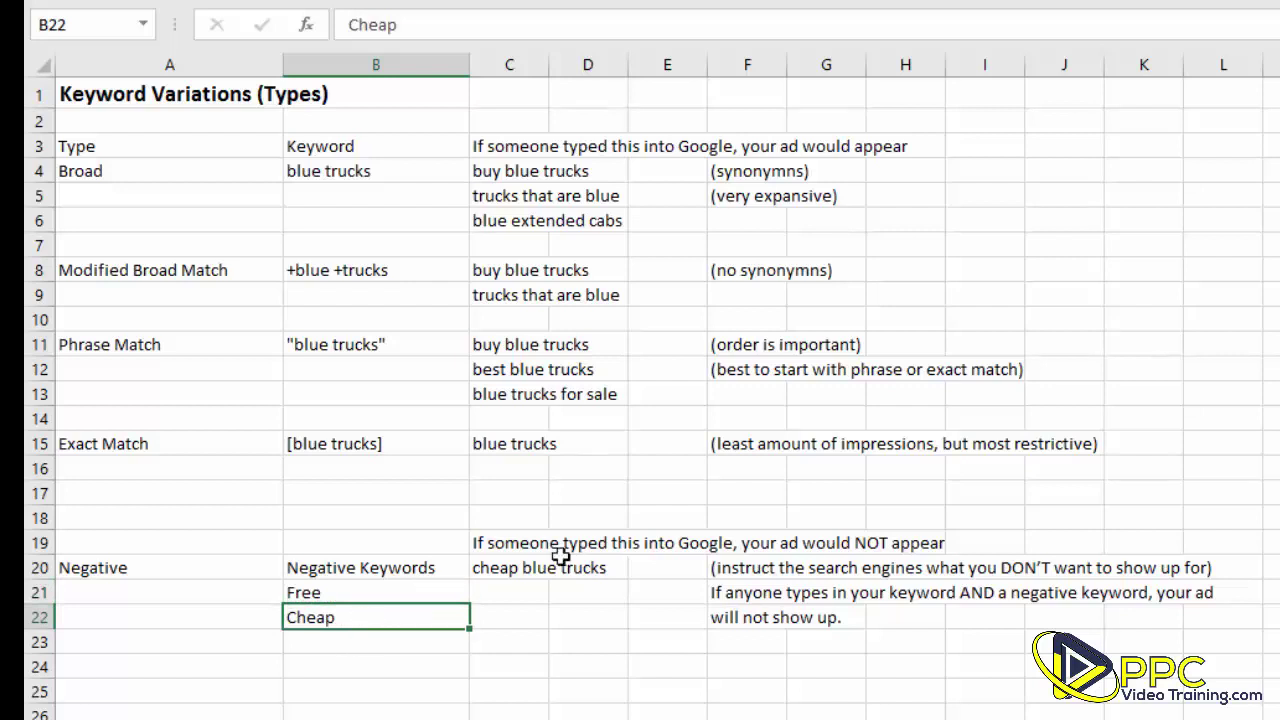
pyautogui.click(527, 566)
pyautogui.click(388, 621)
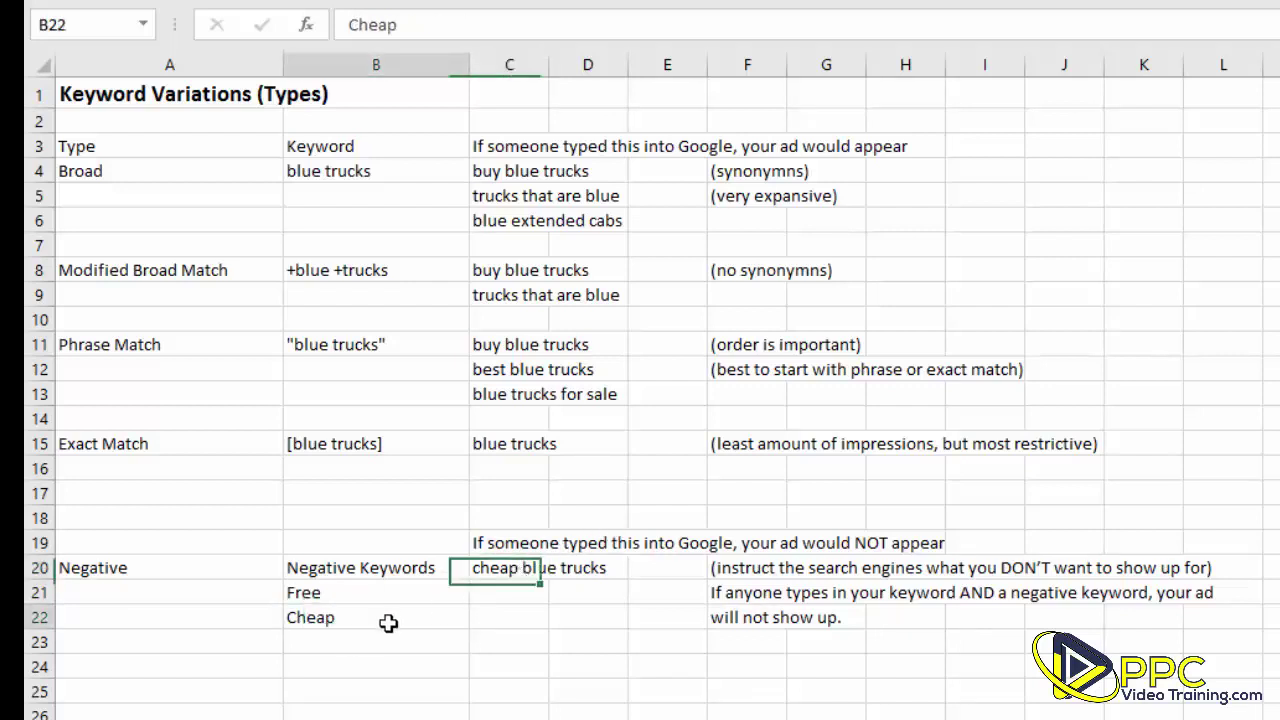
pyautogui.click(478, 572)
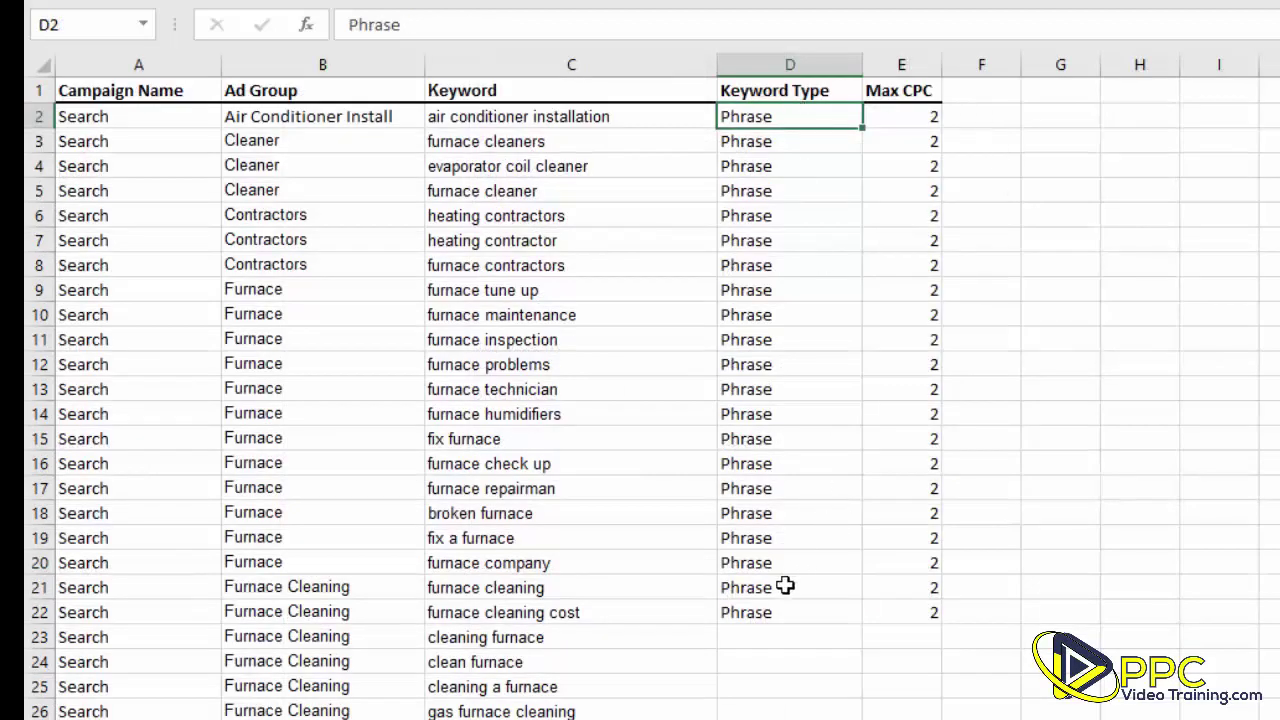
pyautogui.click(809, 609)
pyautogui.hotkey('ctrl', 'c')
pyautogui.moveTo(786, 646); pyautogui.dragTo(786, 718)
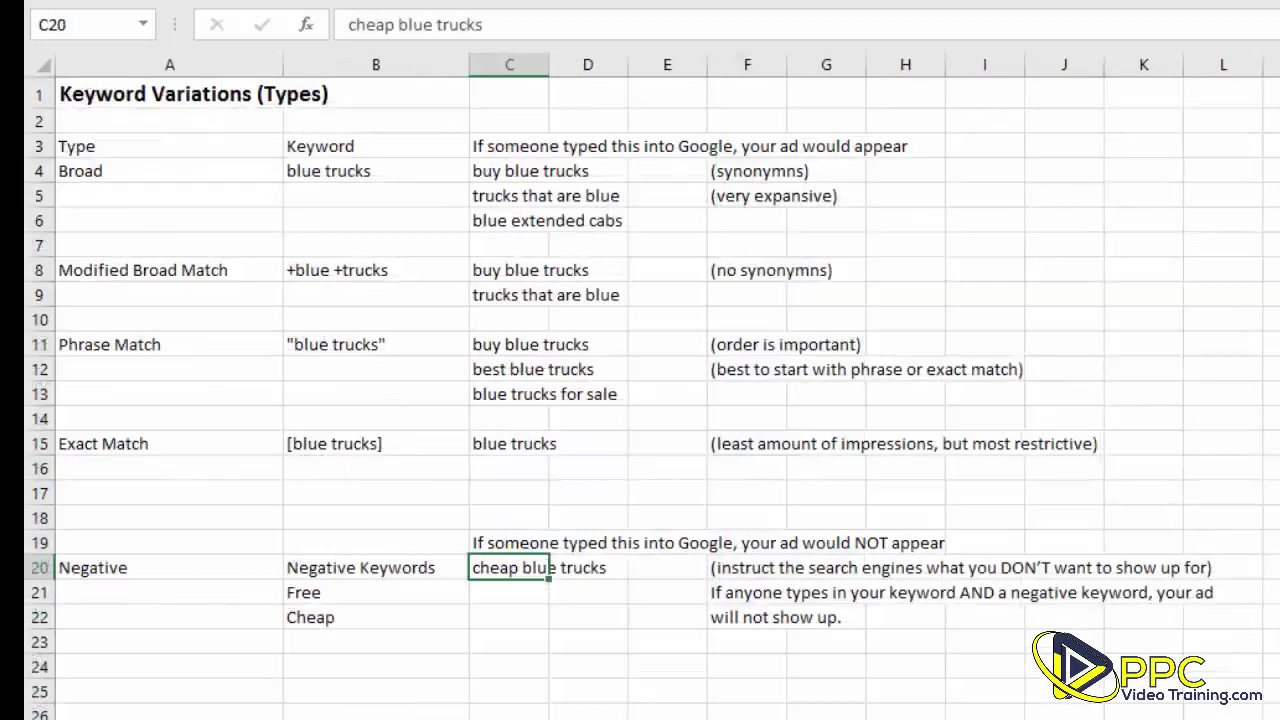
# Step: Compare how the blue trucks keyword is written for broad, modified broad, phrase and exact match on the Types sheet
pyautogui.click(363, 186)
pyautogui.click(343, 268)
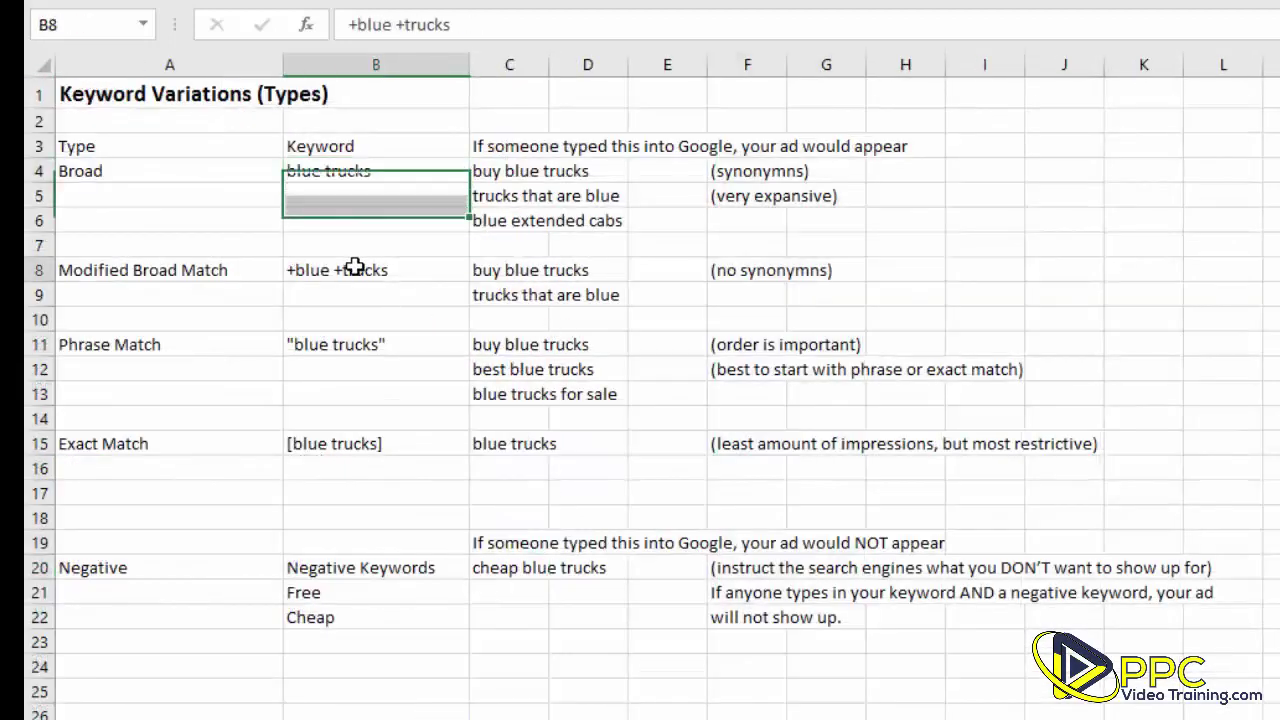
pyautogui.click(376, 346)
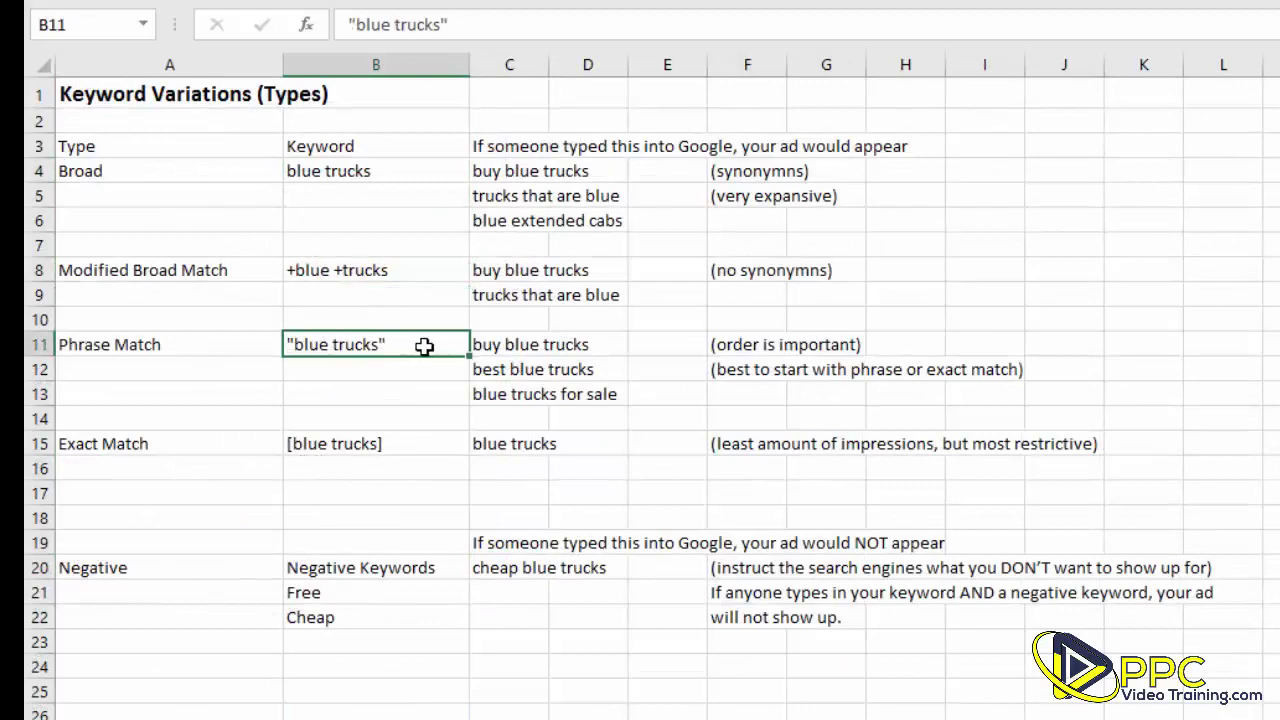
pyautogui.click(414, 403)
pyautogui.click(404, 450)
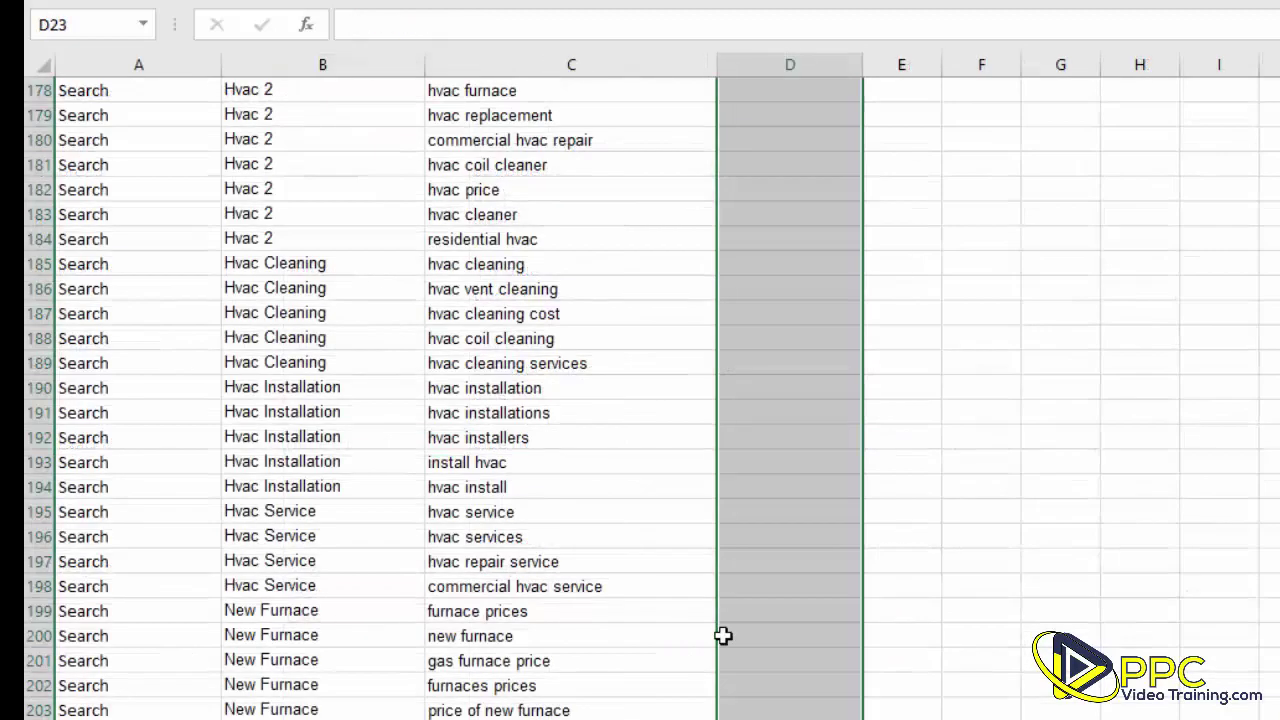
# Step: Copy the keyword type "Phrase" from D22 of the Final Keyword List into D23 and down to the last keyword row
pyautogui.scroll(4, 723, 634)
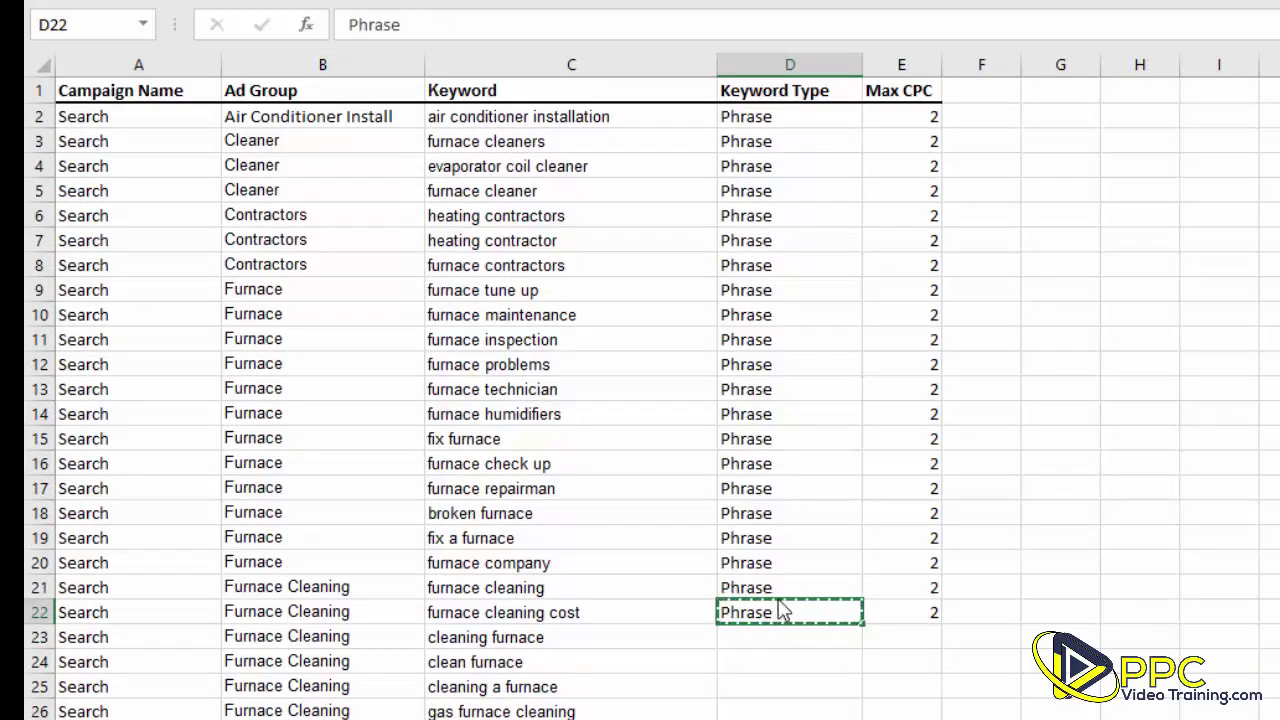
pyautogui.click(802, 642)
pyautogui.moveTo(802, 642); pyautogui.dragTo(802, 719)
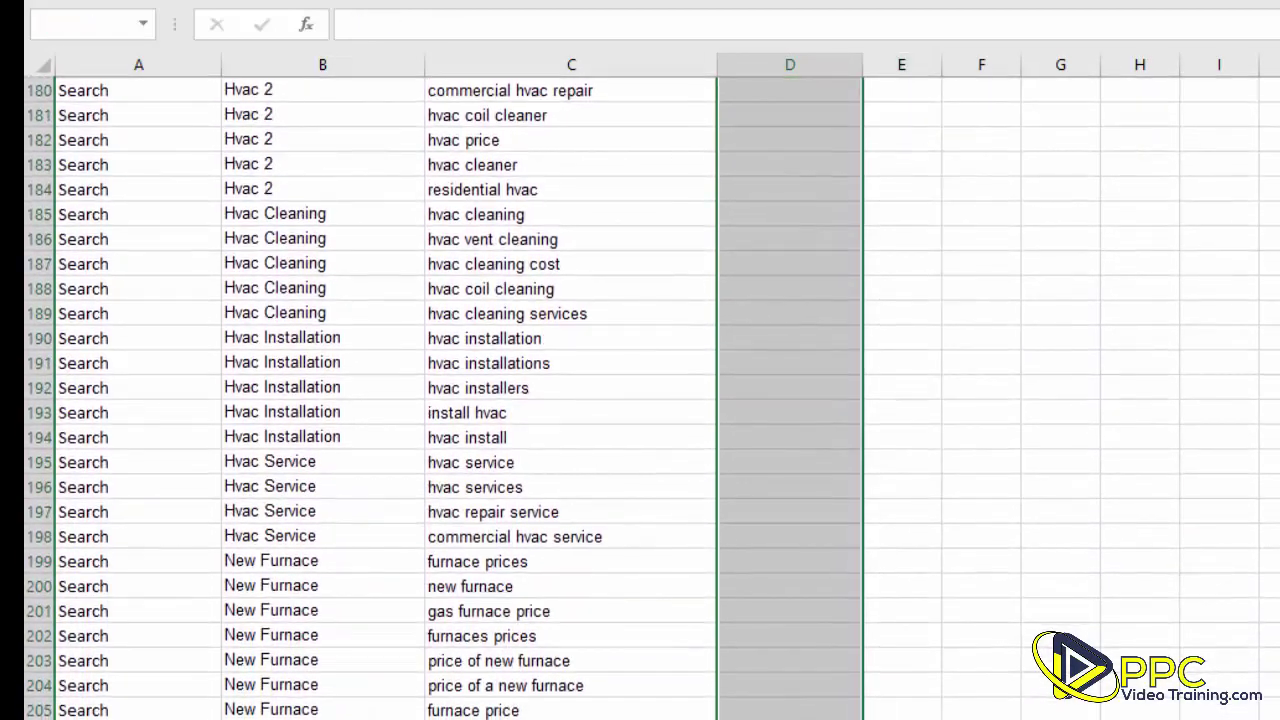
pyautogui.hotkey('ctrl', 'v')
pyautogui.scroll(1, 840, 229)
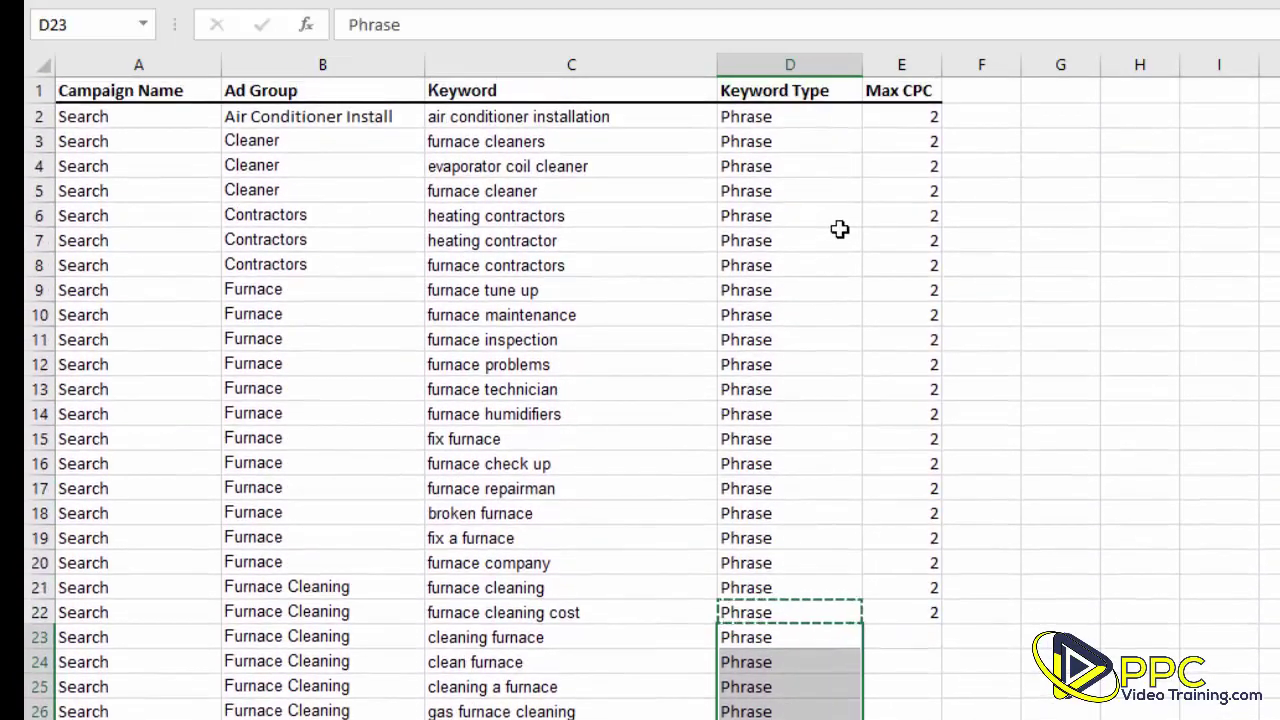
pyautogui.click(908, 89)
pyautogui.click(905, 613)
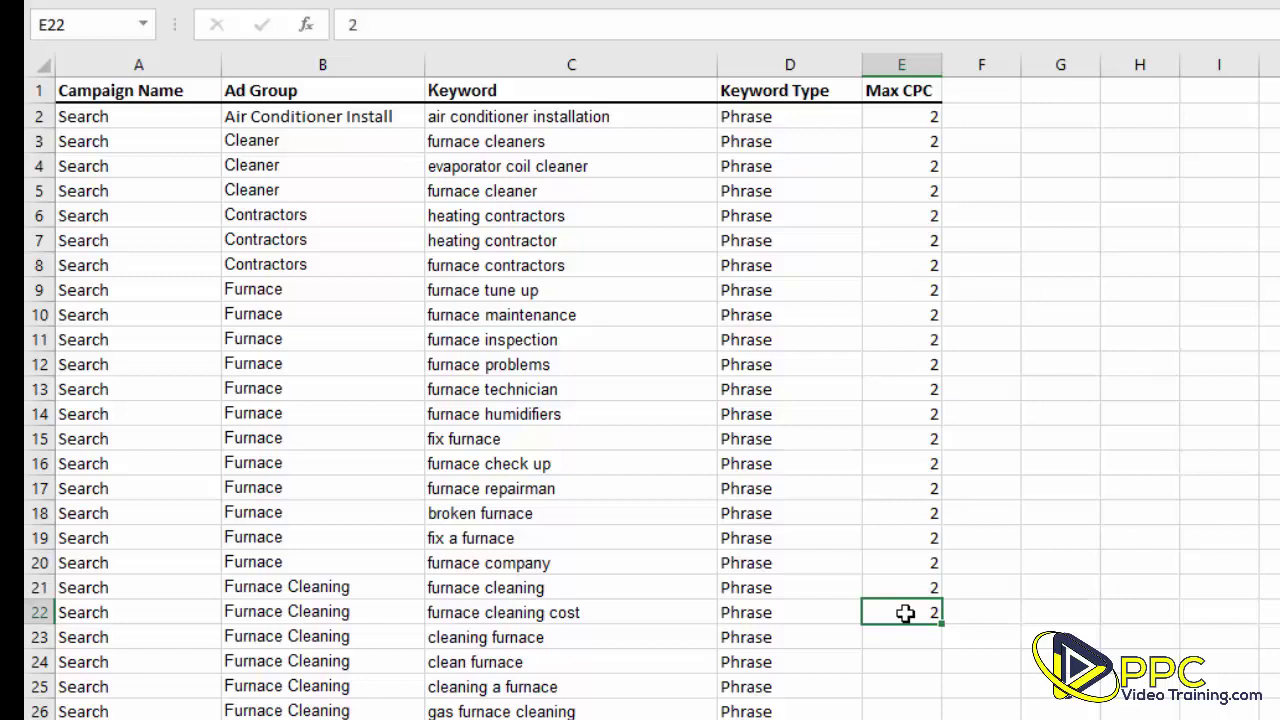
pyautogui.click(907, 119)
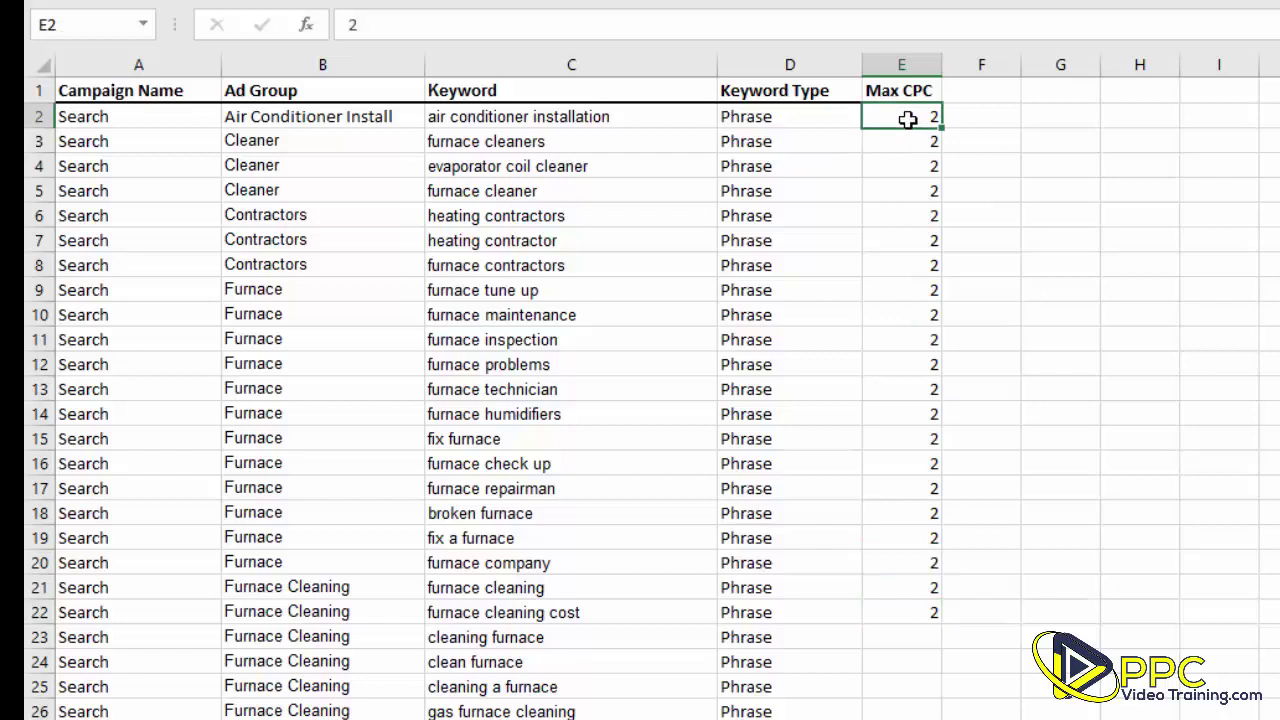
pyautogui.click(920, 612)
pyautogui.hotkey('ctrl', 'c')
pyautogui.moveTo(903, 637)
pyautogui.mouseDown()
pyautogui.moveTo(903, 716)
pyautogui.moveTo(898, 657)
pyautogui.mouseUp()
pyautogui.scroll(20, 890, 658)
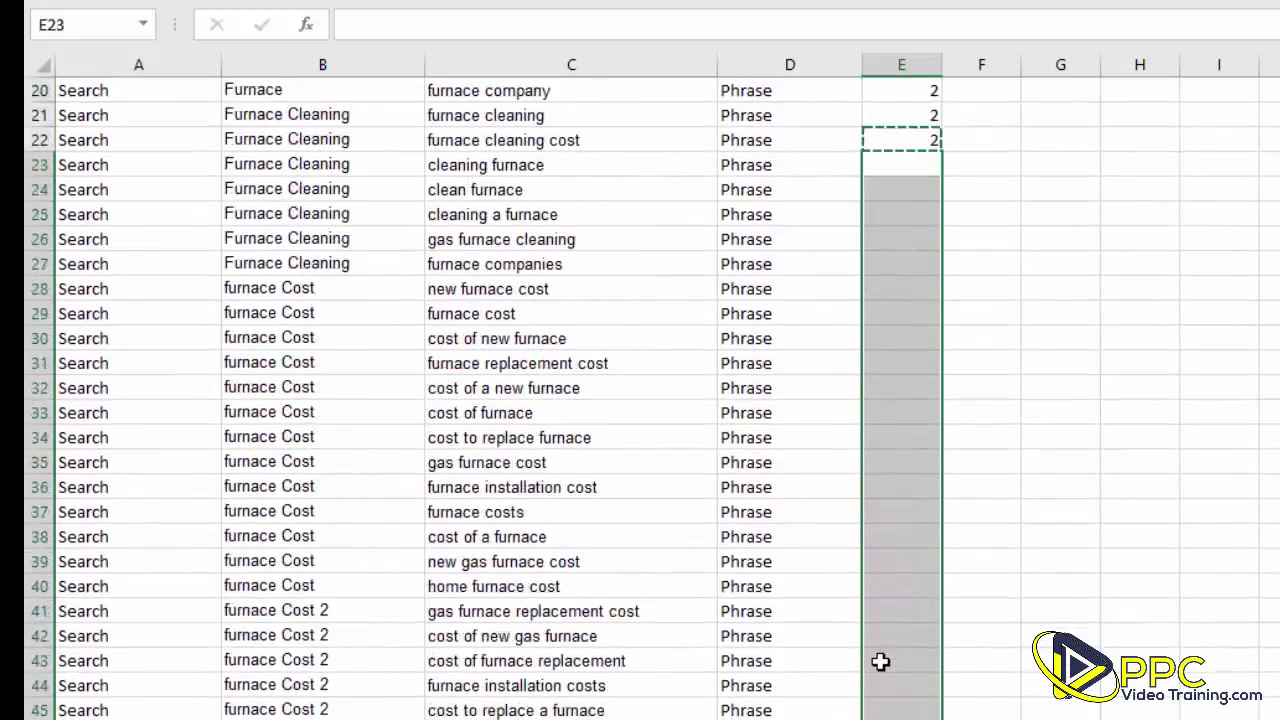
# Step: Set the Max CPC of the first keyword, in E2, to 2.5
pyautogui.click(907, 116)
pyautogui.write('5.2')
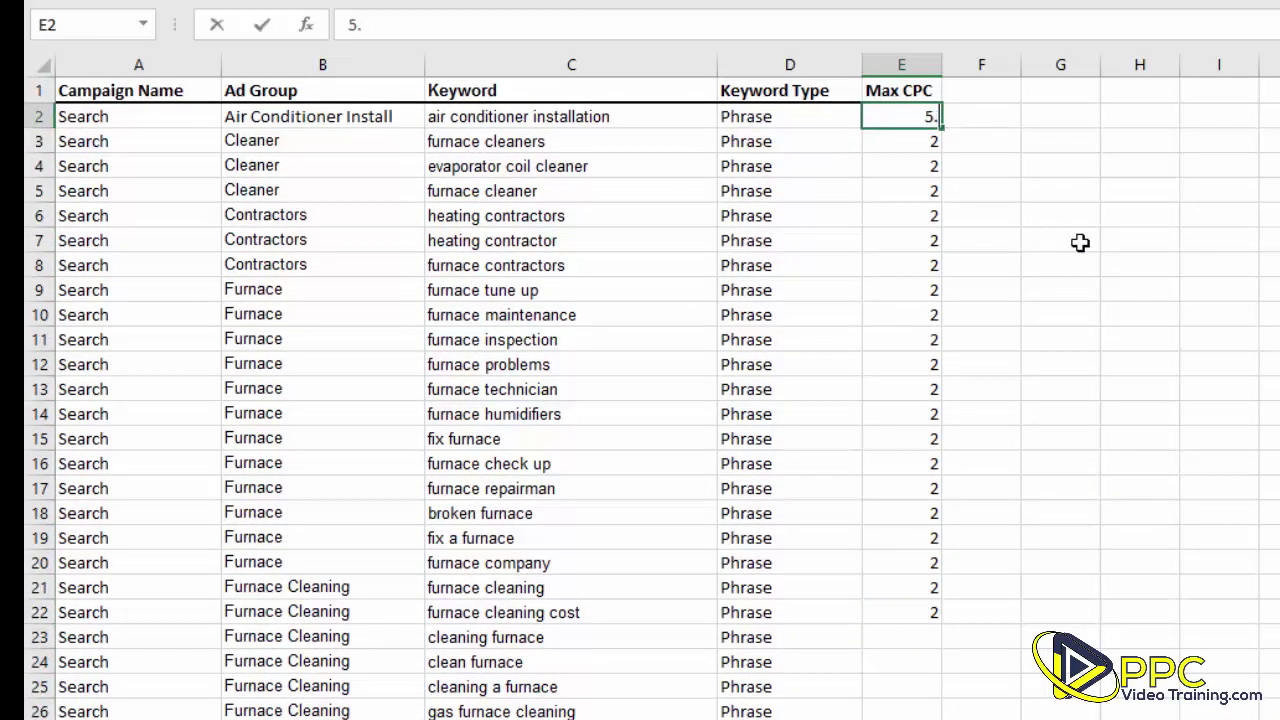
pyautogui.press('BackSpace')
pyautogui.press('BackSpace')
pyautogui.press('BackSpace')
pyautogui.write('2.5')
pyautogui.press('Return')
# Step: Copy the 2.5 Max CPC from E2 into E3 and down column E to the last keyword row
pyautogui.press('Up')
pyautogui.hotkey('ctrl', 'c')
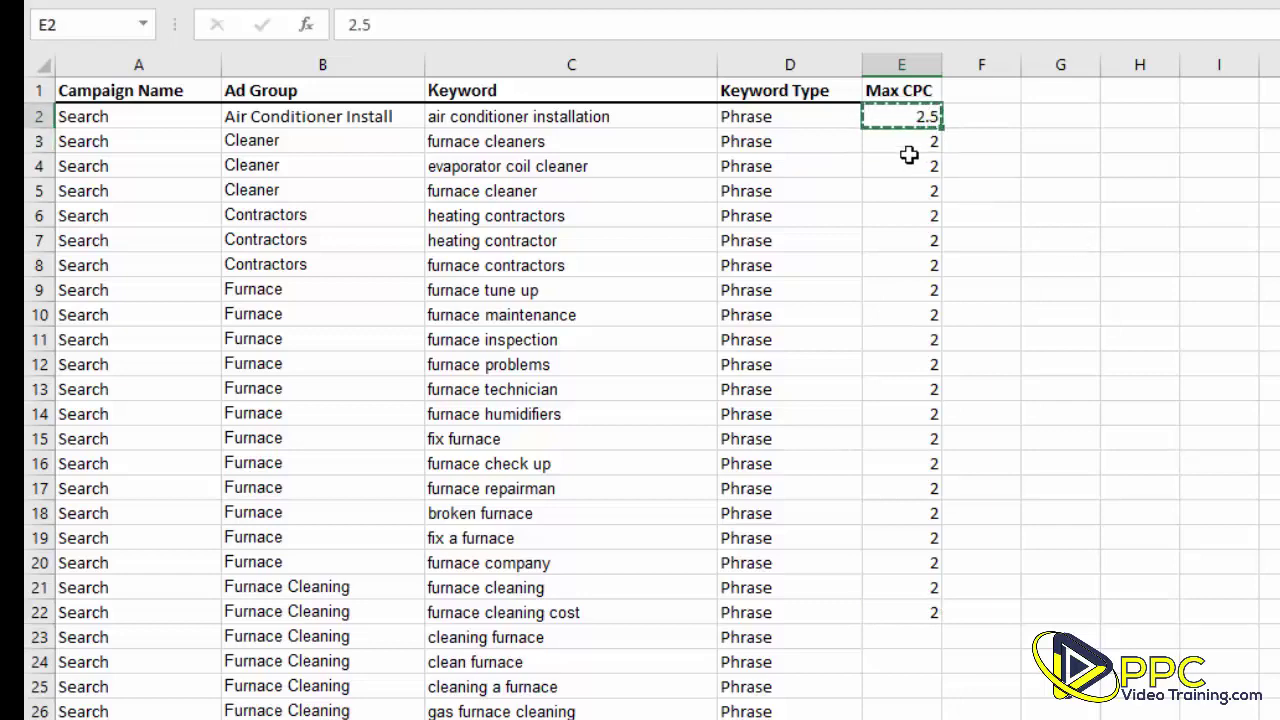
pyautogui.moveTo(909, 150); pyautogui.dragTo(909, 719)
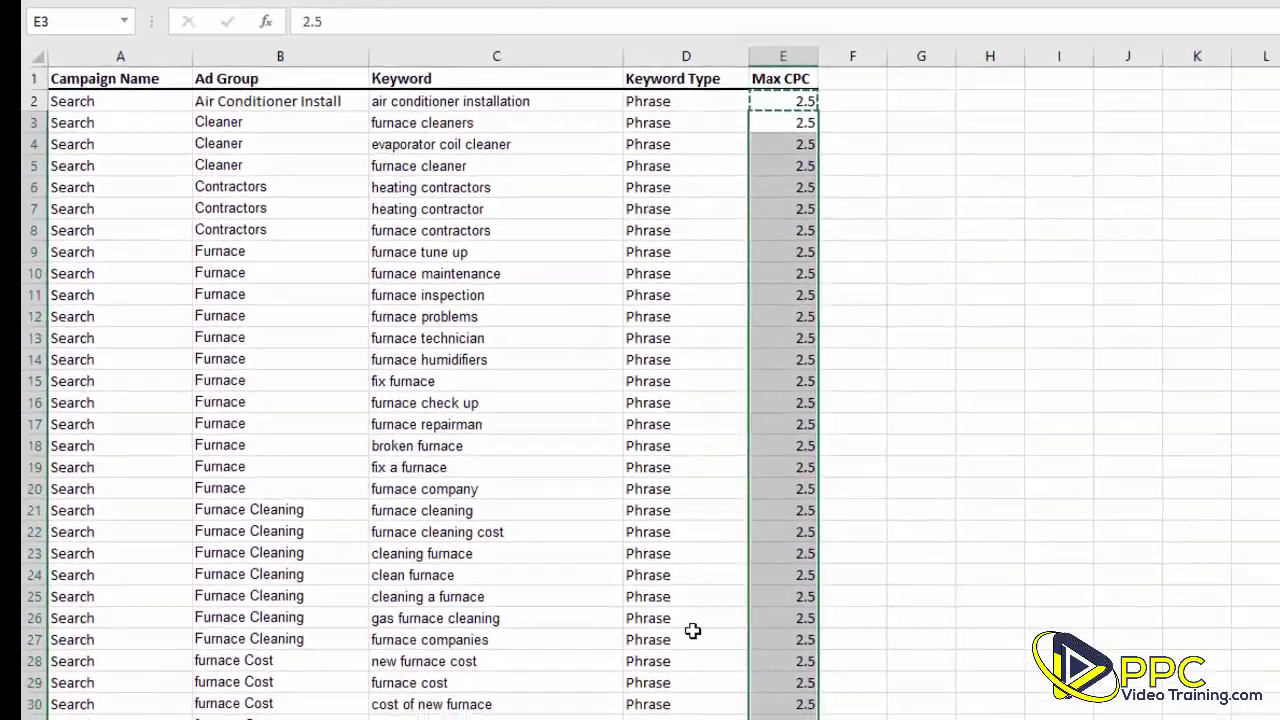
pyautogui.click(820, 463)
pyautogui.scroll(-4, 837, 444)
pyautogui.scroll(4, 837, 444)
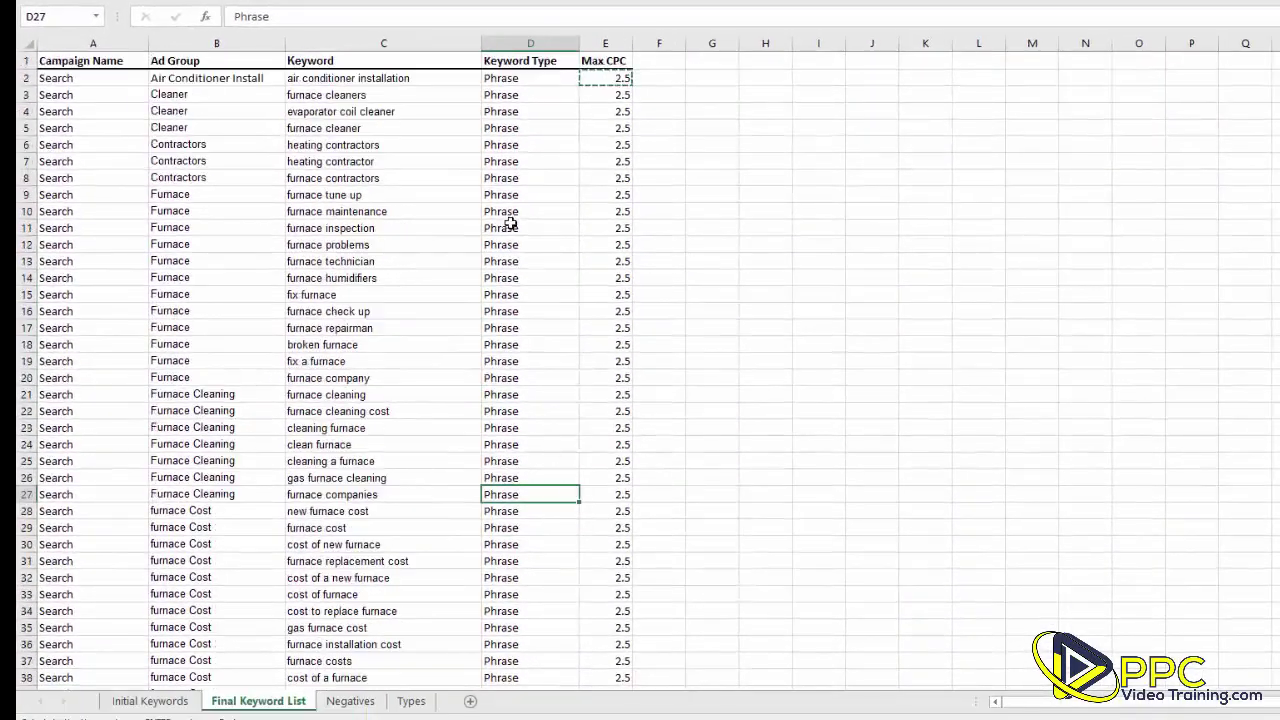
# Step: List the negative keywords free, cheap, inexpensive and commercial in A1 to A4 of the Negatives sheet
pyautogui.click(330, 161)
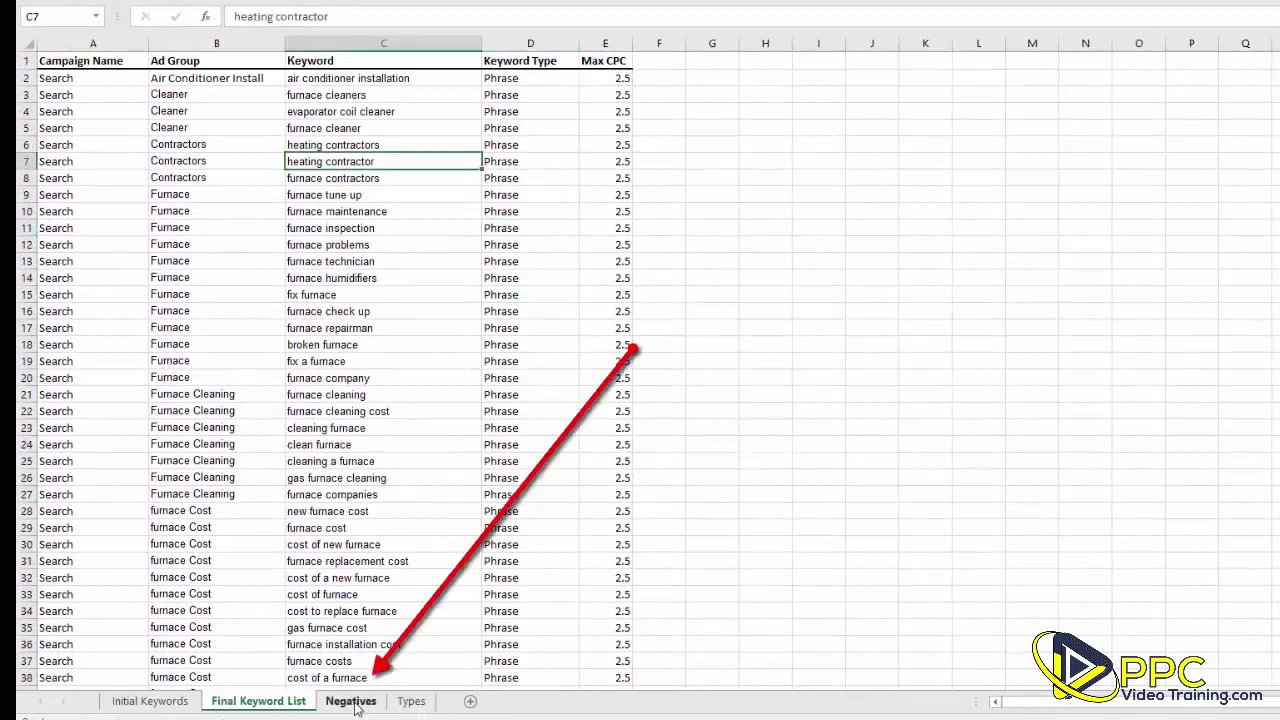
pyautogui.click(351, 701)
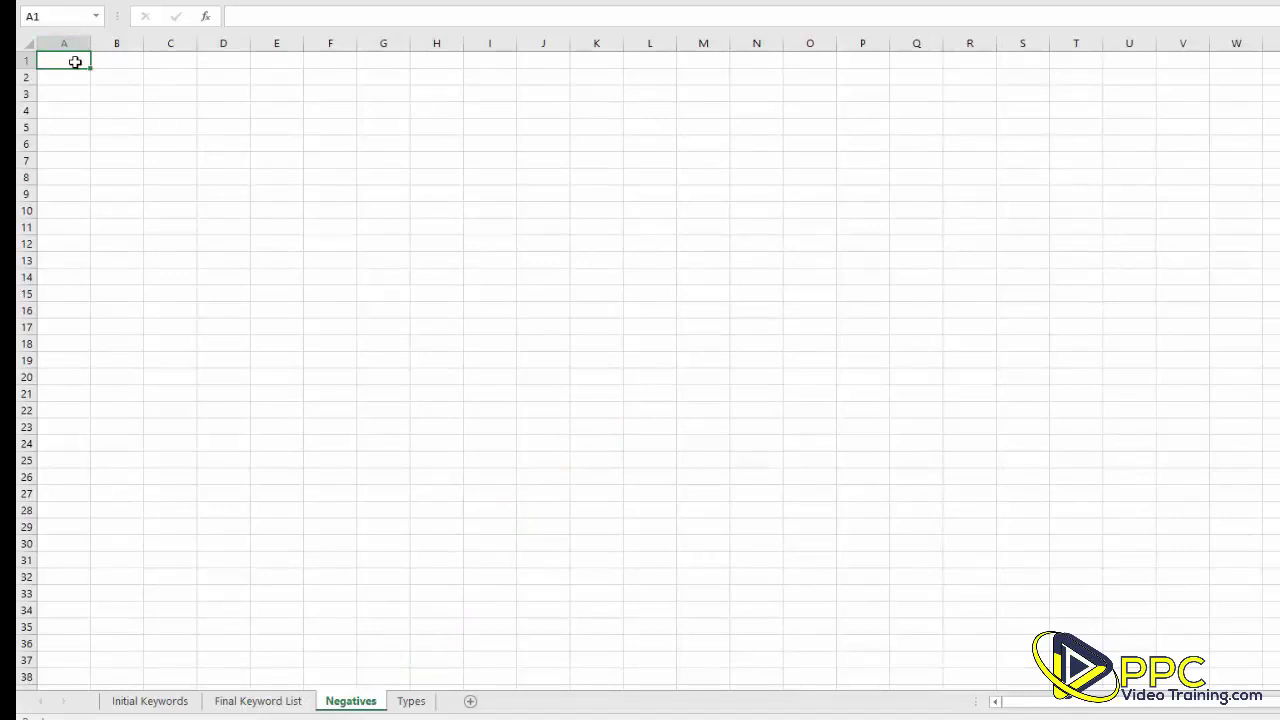
pyautogui.click(75, 62)
pyautogui.write('free')
pyautogui.press('Return')
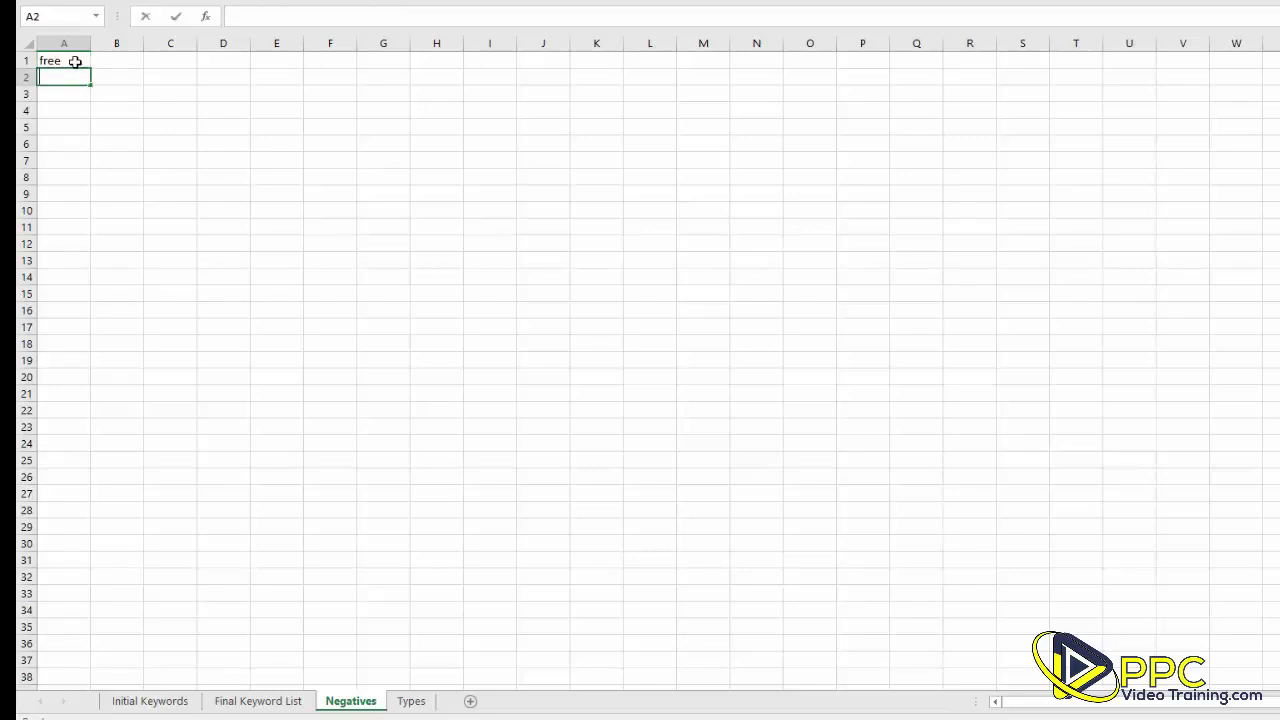
pyautogui.write('cheap')
pyautogui.press('Return')
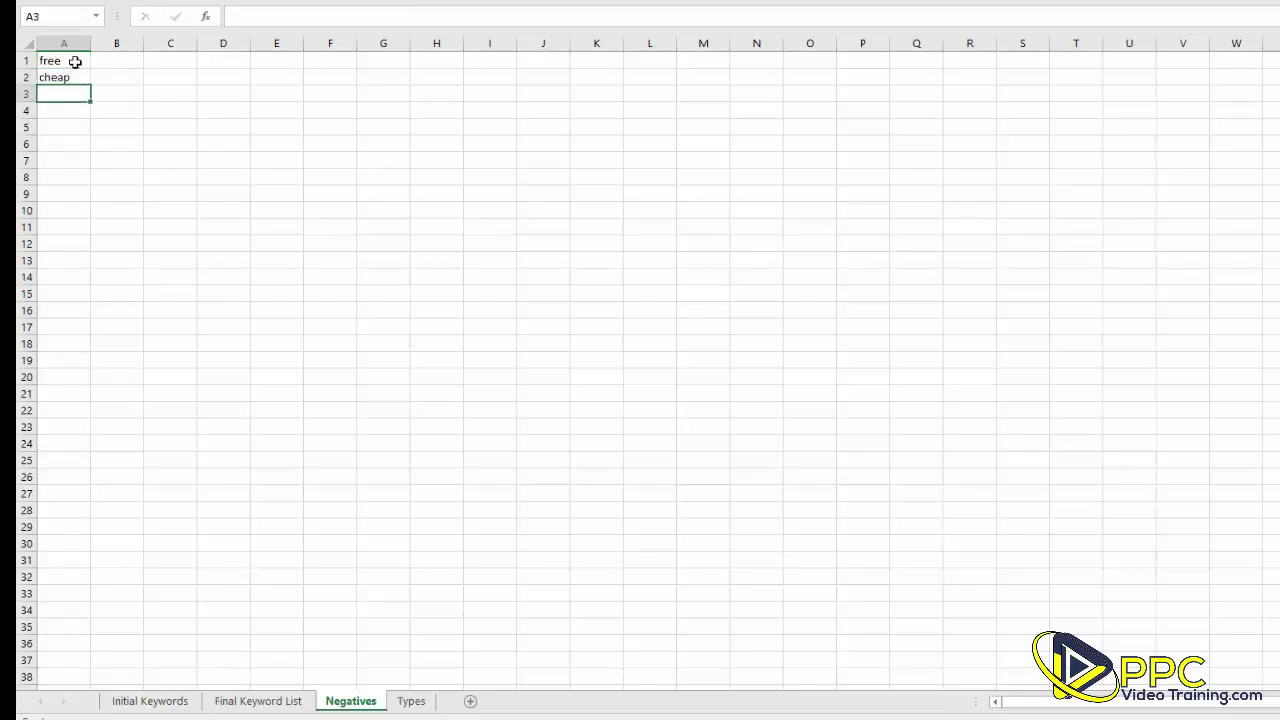
pyautogui.write('inexpensive')
pyautogui.press('Return')
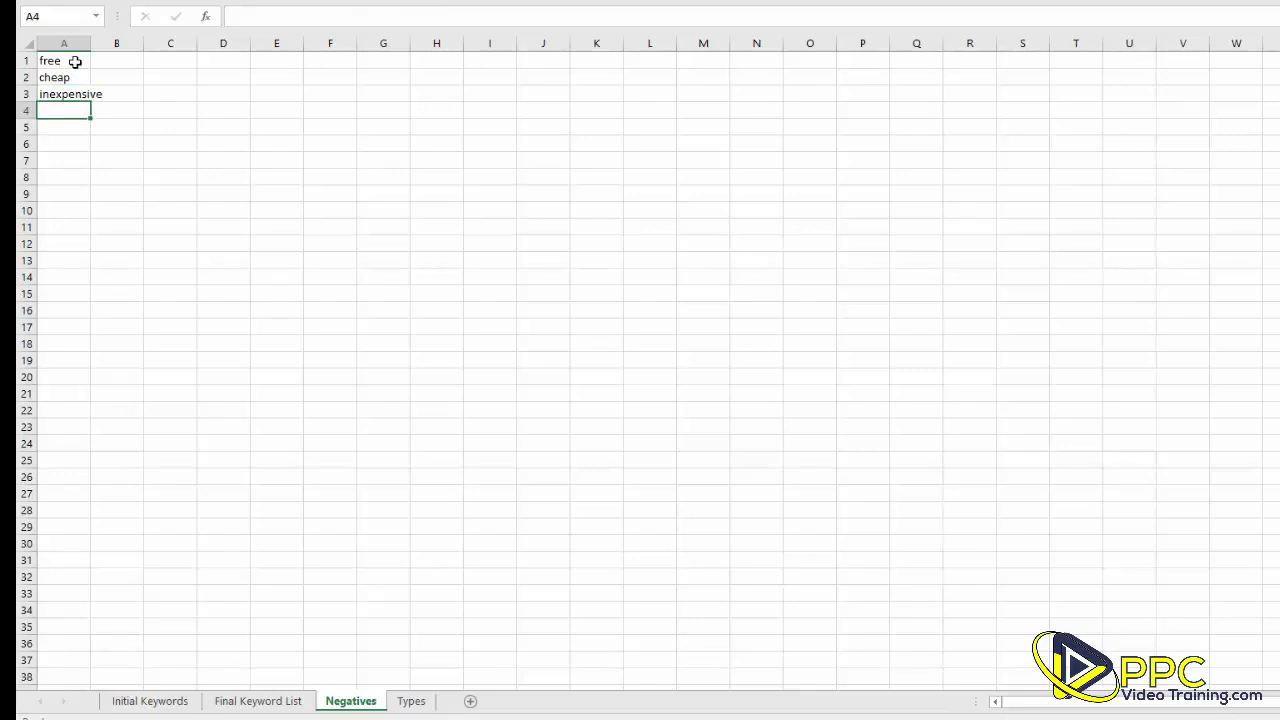
pyautogui.write('commercial')
pyautogui.press('Return')
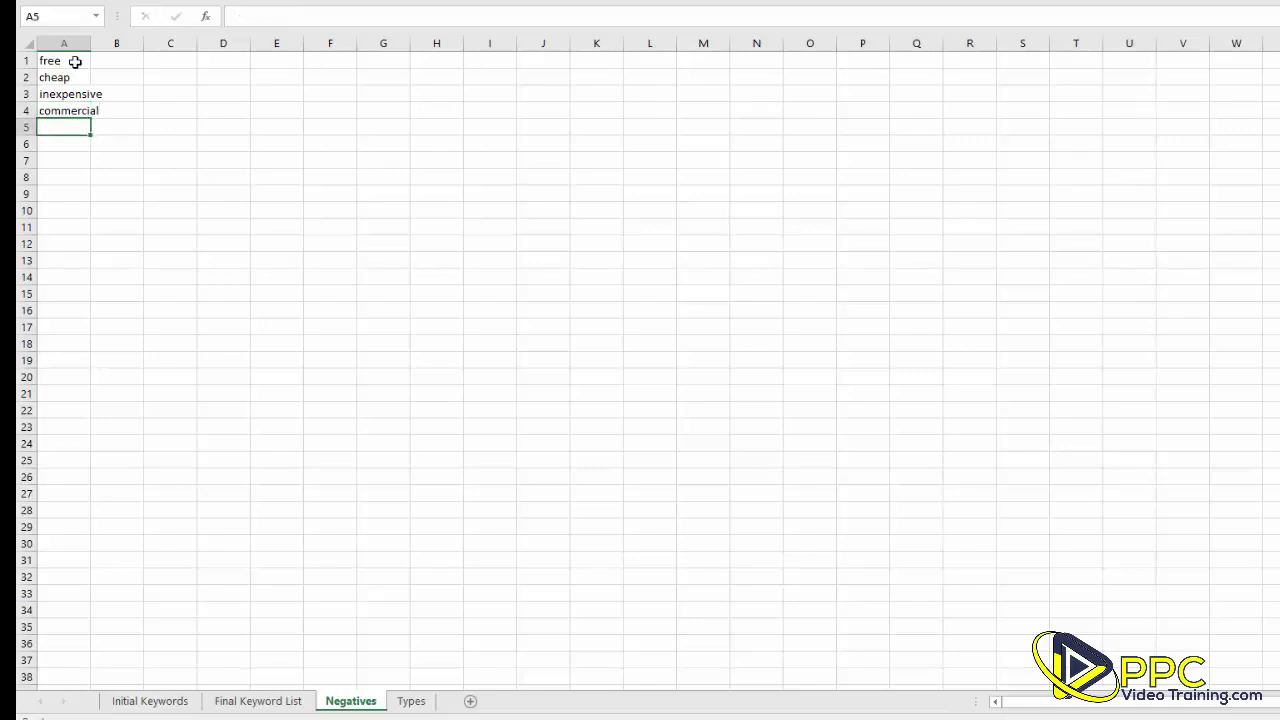
# Step: Review the negative keywords in A1 to A4 one by one
pyautogui.moveTo(75, 63); pyautogui.dragTo(80, 116)
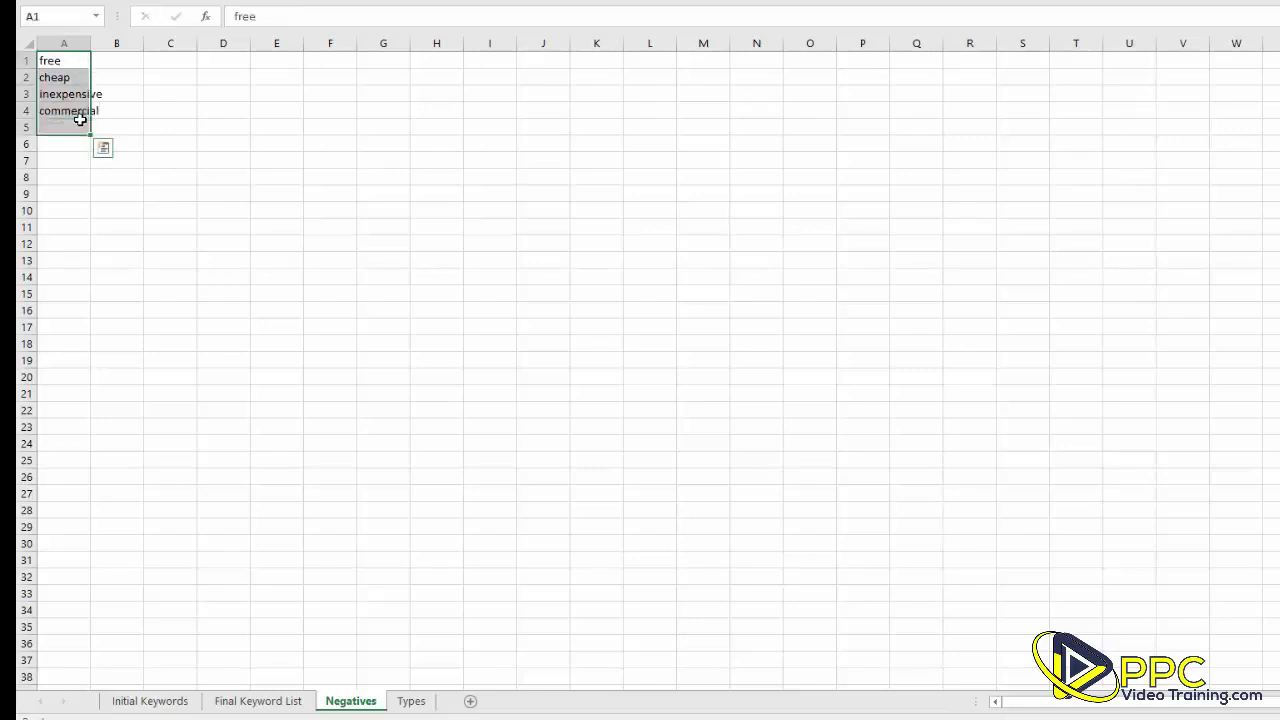
pyautogui.click(74, 174)
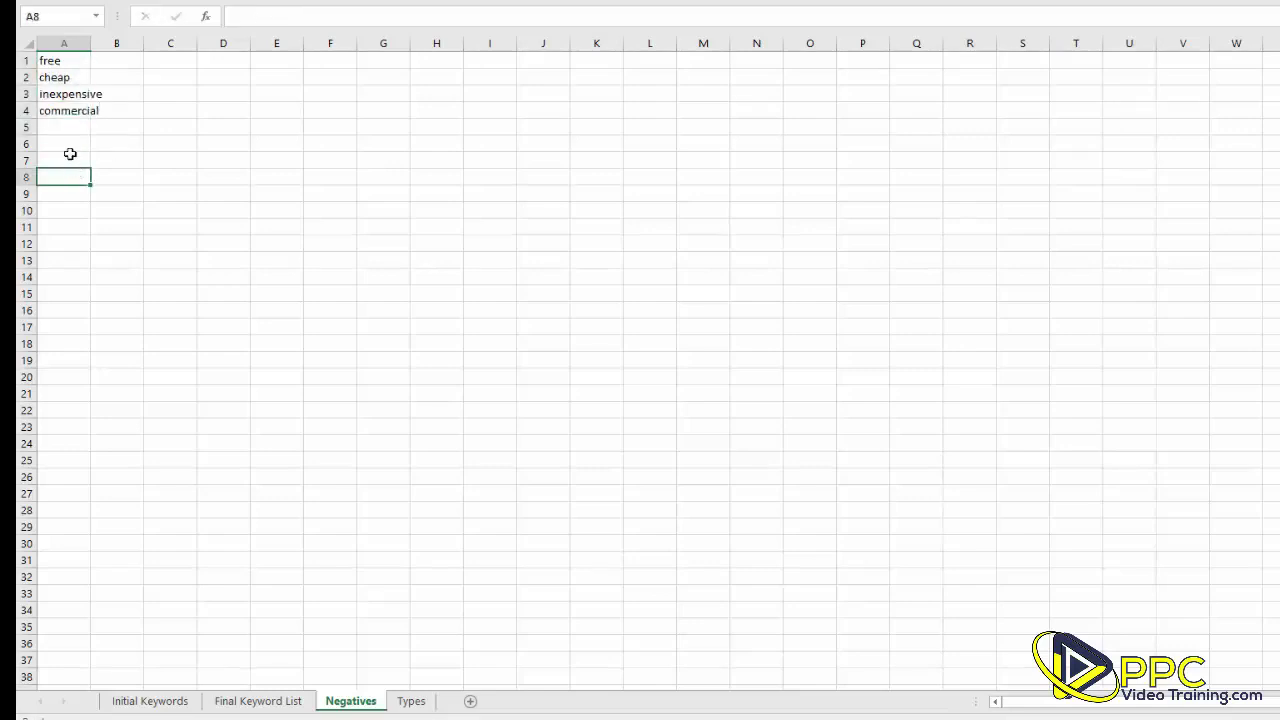
pyautogui.click(67, 61)
pyautogui.click(80, 77)
pyautogui.click(82, 94)
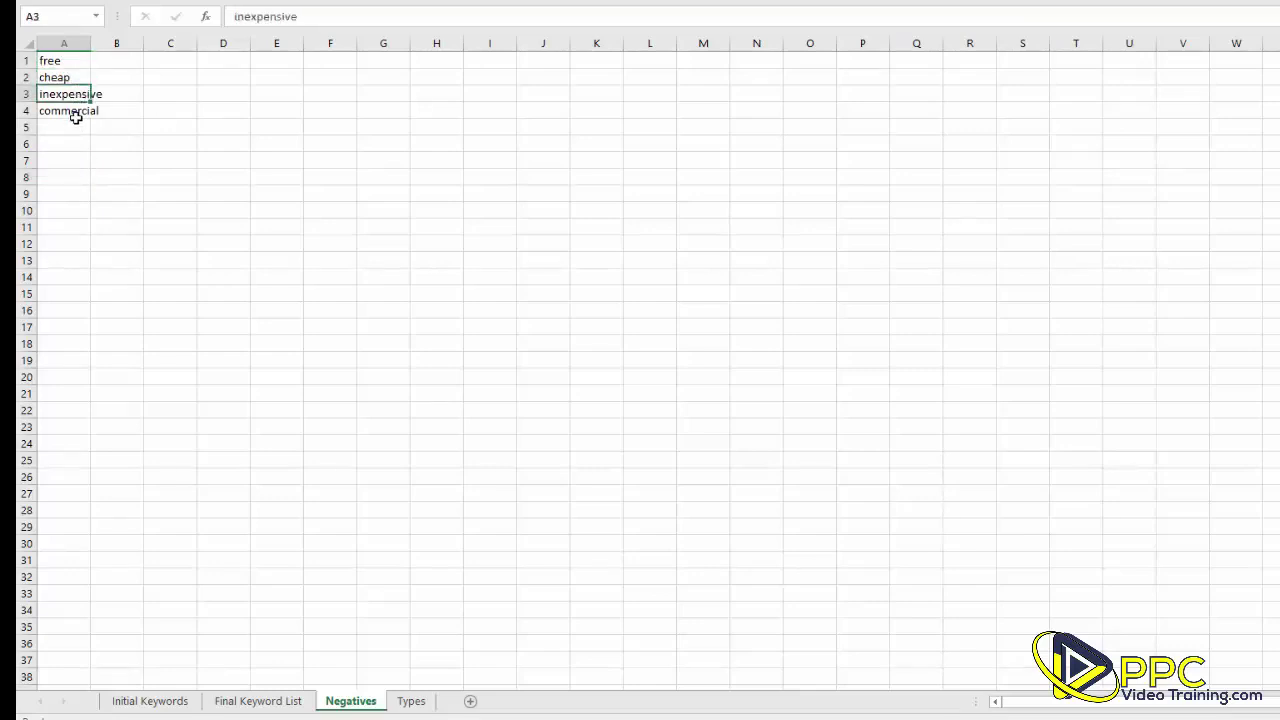
pyautogui.click(75, 112)
pyautogui.click(71, 126)
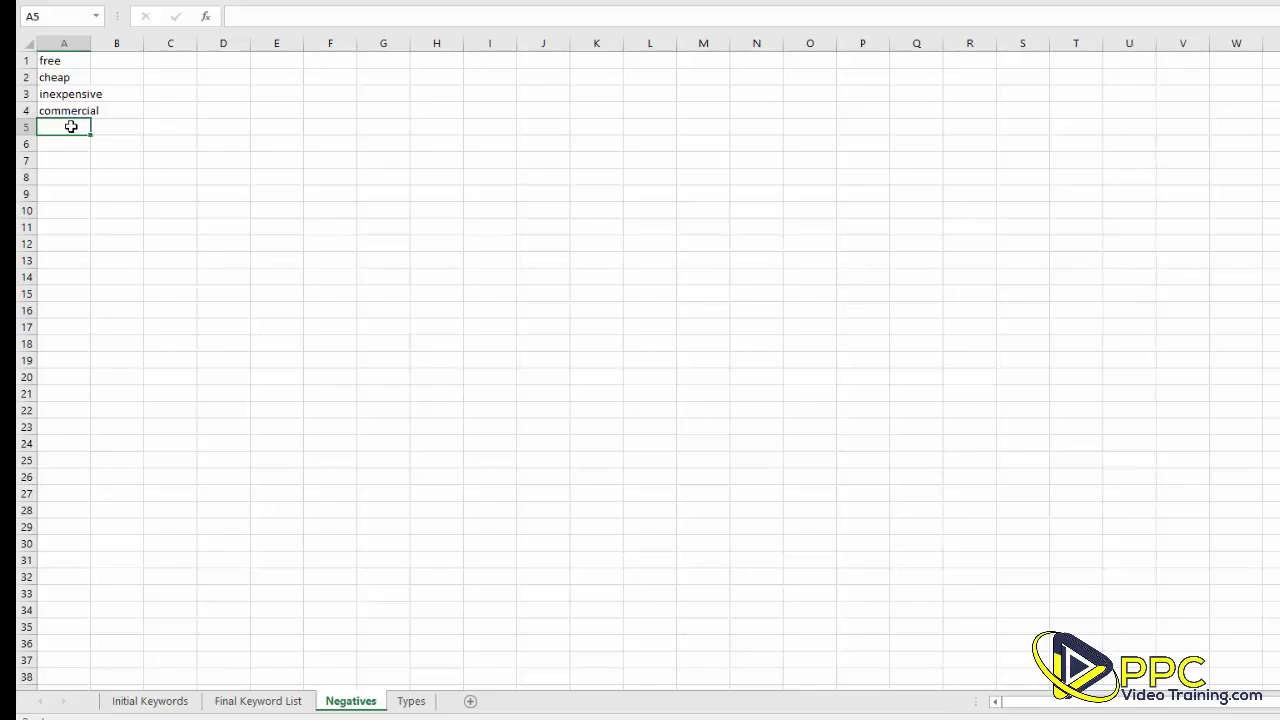
pyautogui.write('deals')
pyautogui.press('BackSpace')
pyautogui.press('BackSpace')
pyautogui.press('BackSpace')
pyautogui.press('BackSpace')
pyautogui.press('BackSpace')
pyautogui.press('Return')
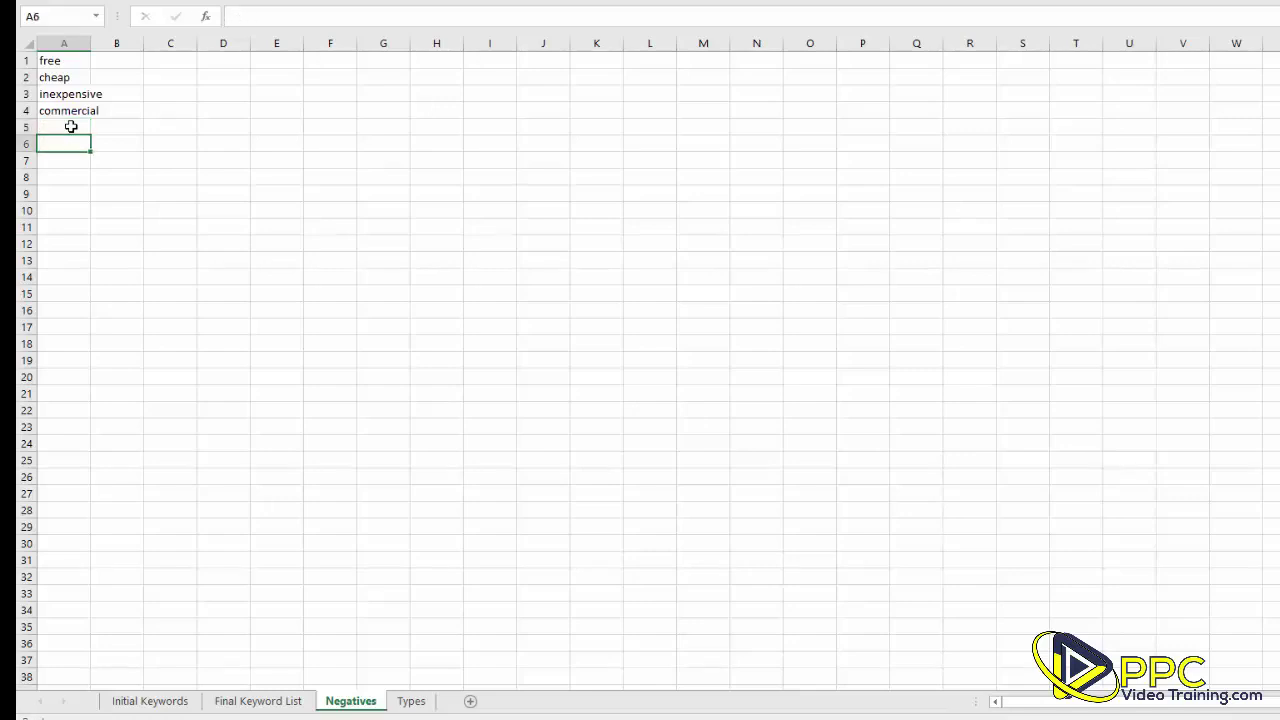
# Step: Widen column A of the Negatives sheet so the longest negative keyword fits inside it
pyautogui.moveTo(62, 60); pyautogui.dragTo(66, 90)
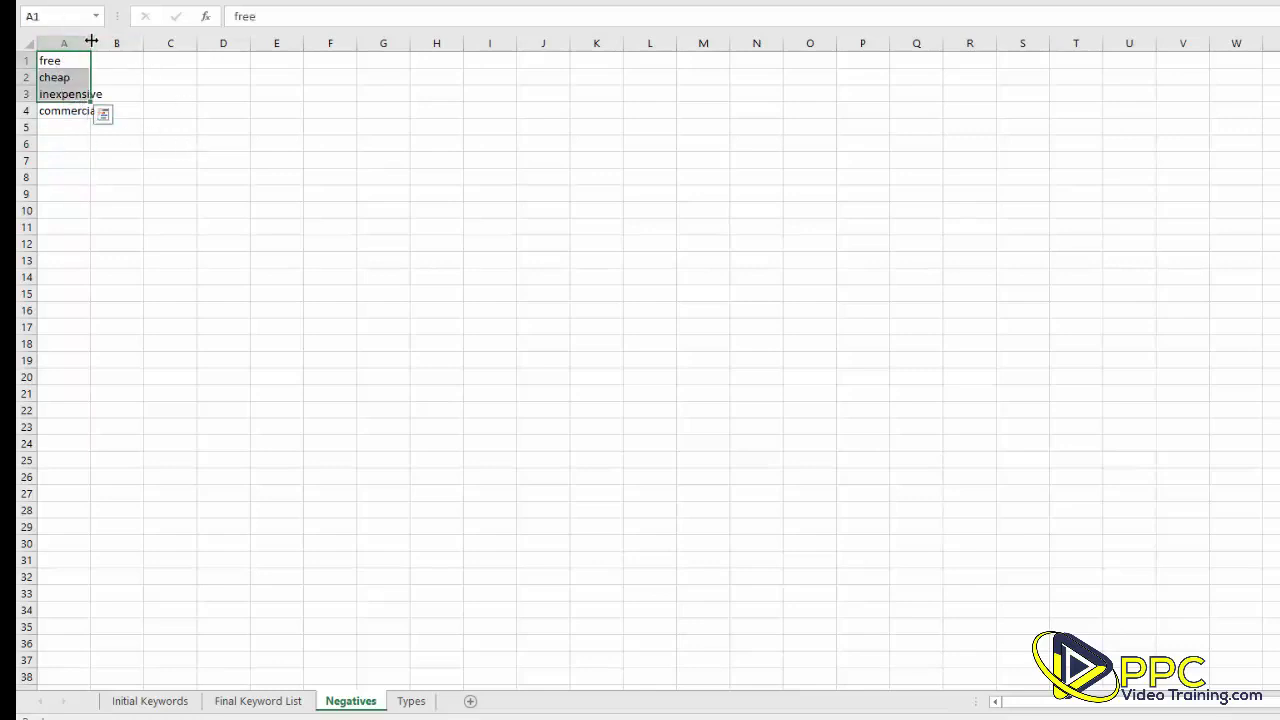
pyautogui.moveTo(91, 39); pyautogui.dragTo(115, 40)
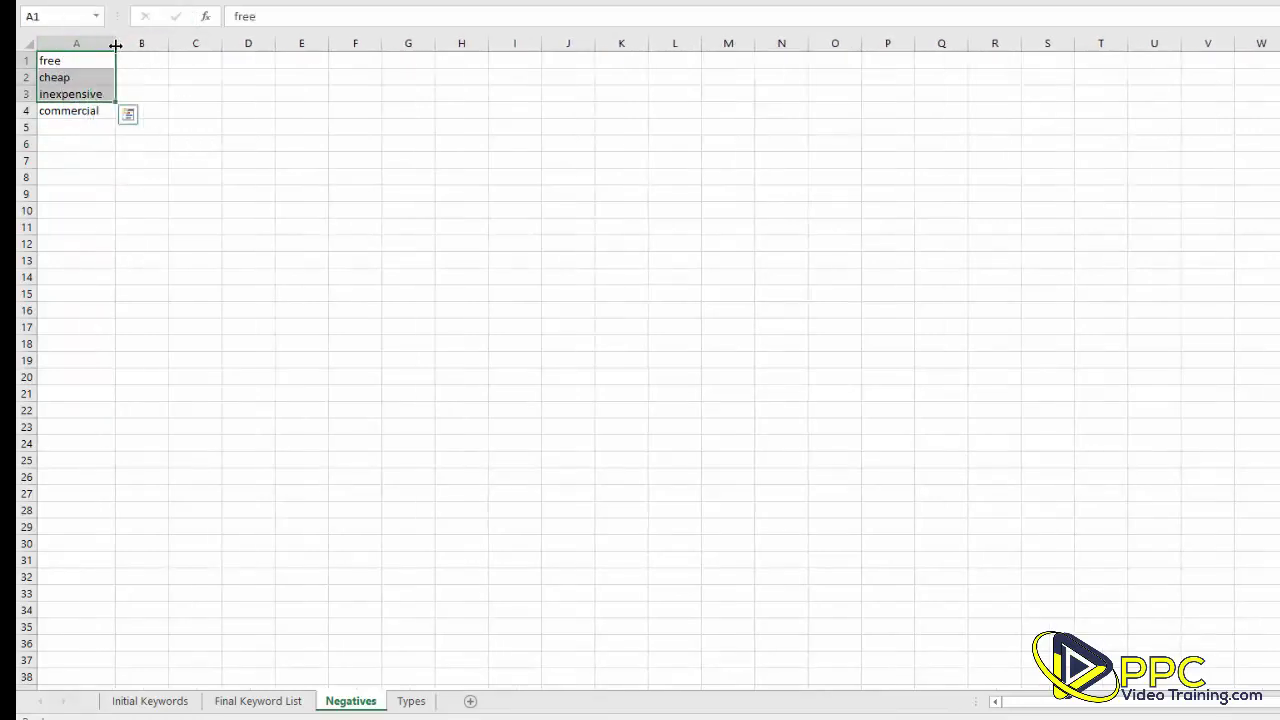
pyautogui.click(72, 148)
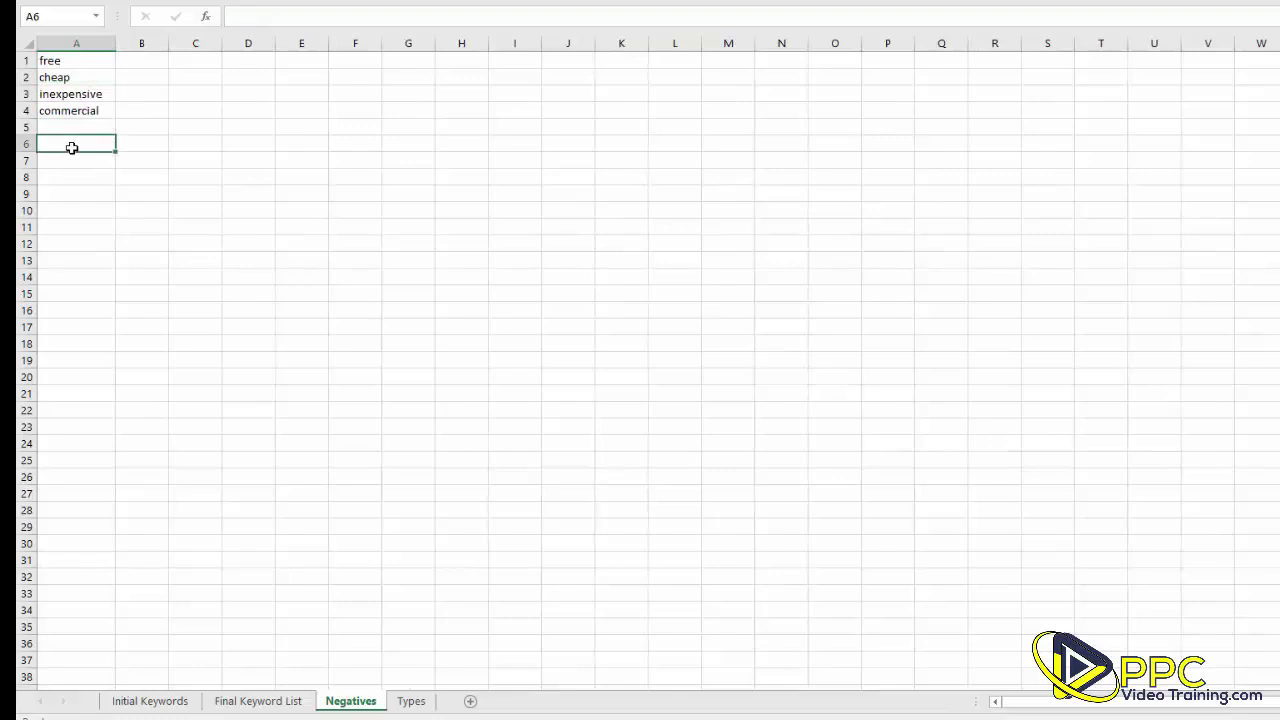
pyautogui.hotkey('ctrl', 'pageup')
pyautogui.hotkey('ctrl', 'pageup')
pyautogui.hotkey('ctrl', 'pagedown')
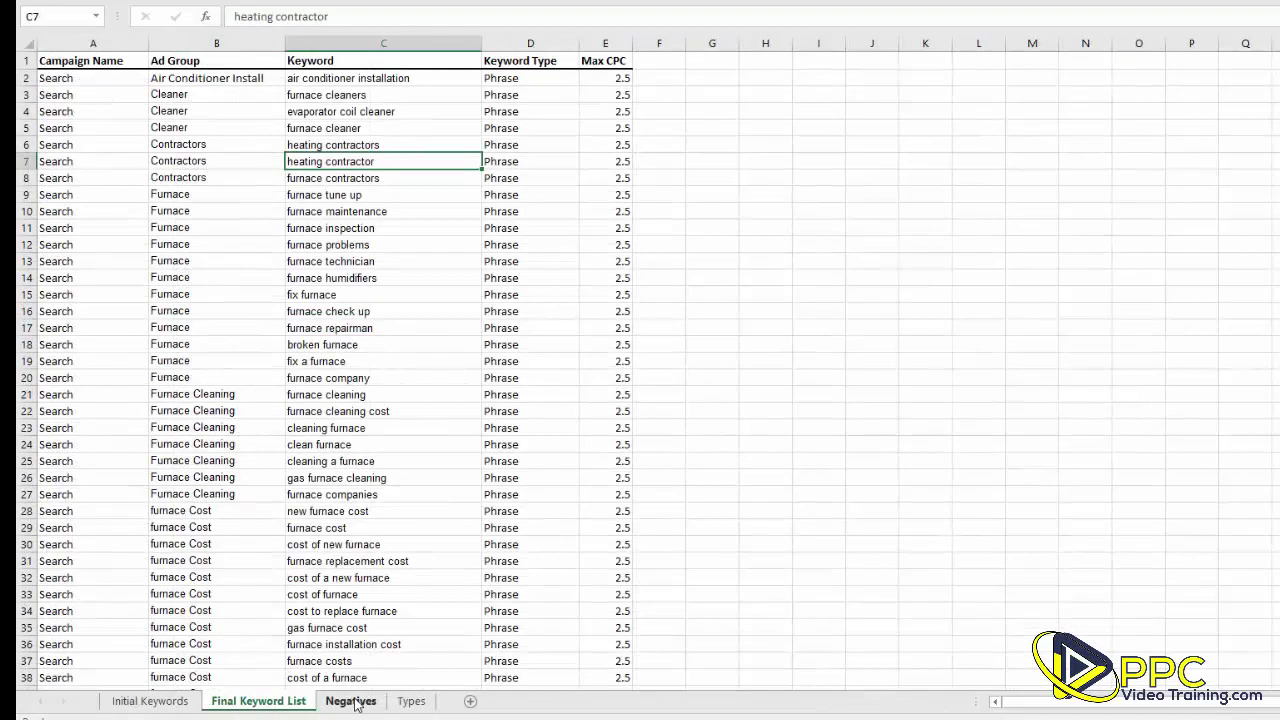
pyautogui.click(352, 701)
pyautogui.hotkey('ctrl', 'pageup')
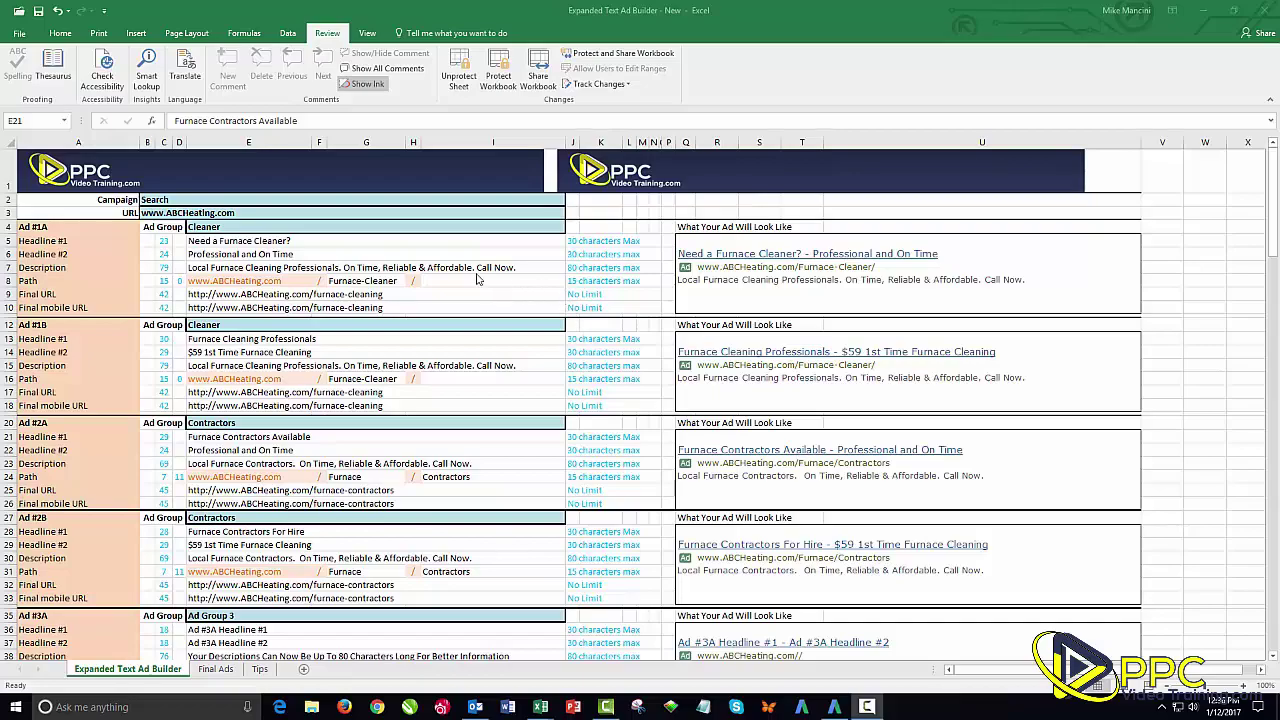
pyautogui.click(364, 242)
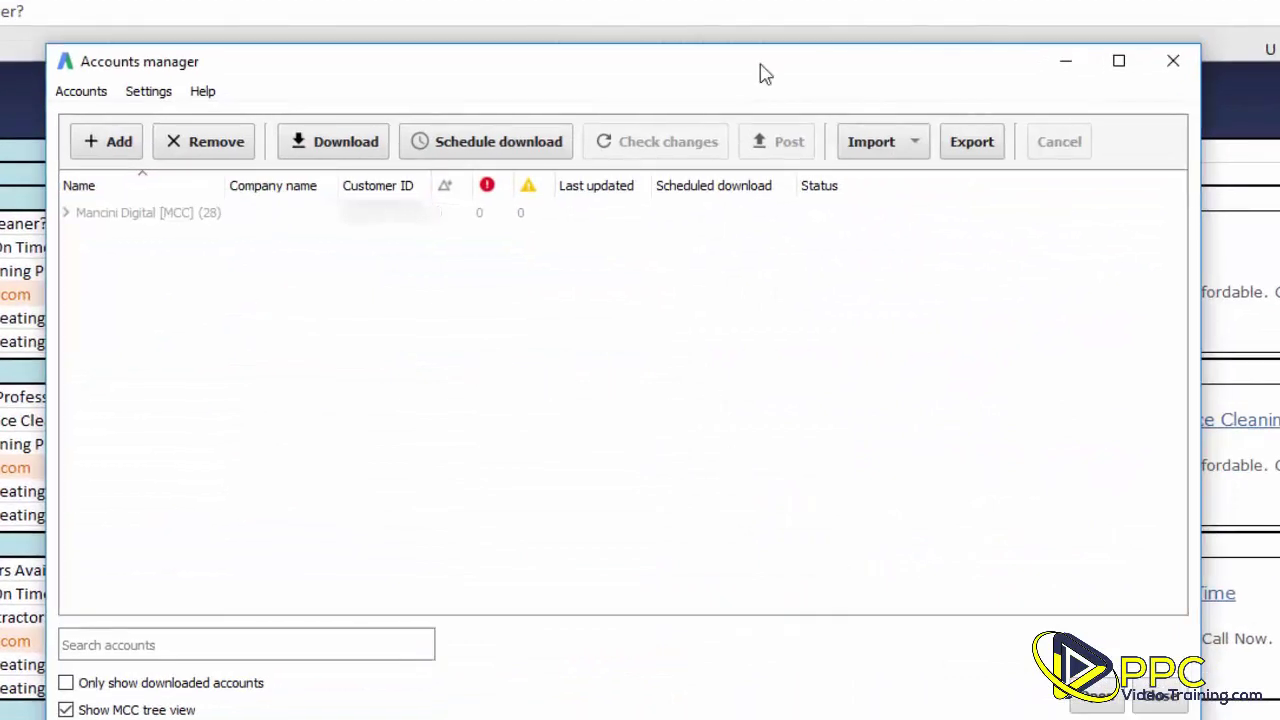
# Step: Expand the MCC manager account in the AdWords Editor Accounts manager and open the Testing account
pyautogui.click(232, 220)
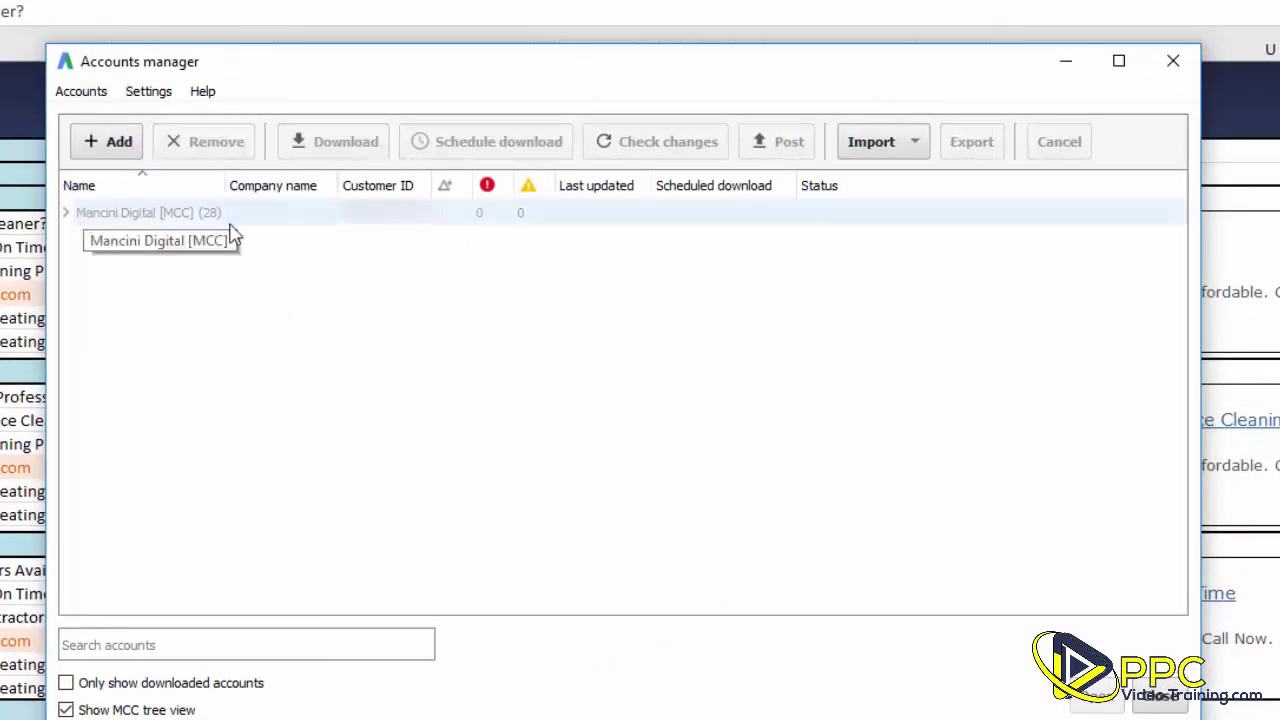
pyautogui.click(66, 214)
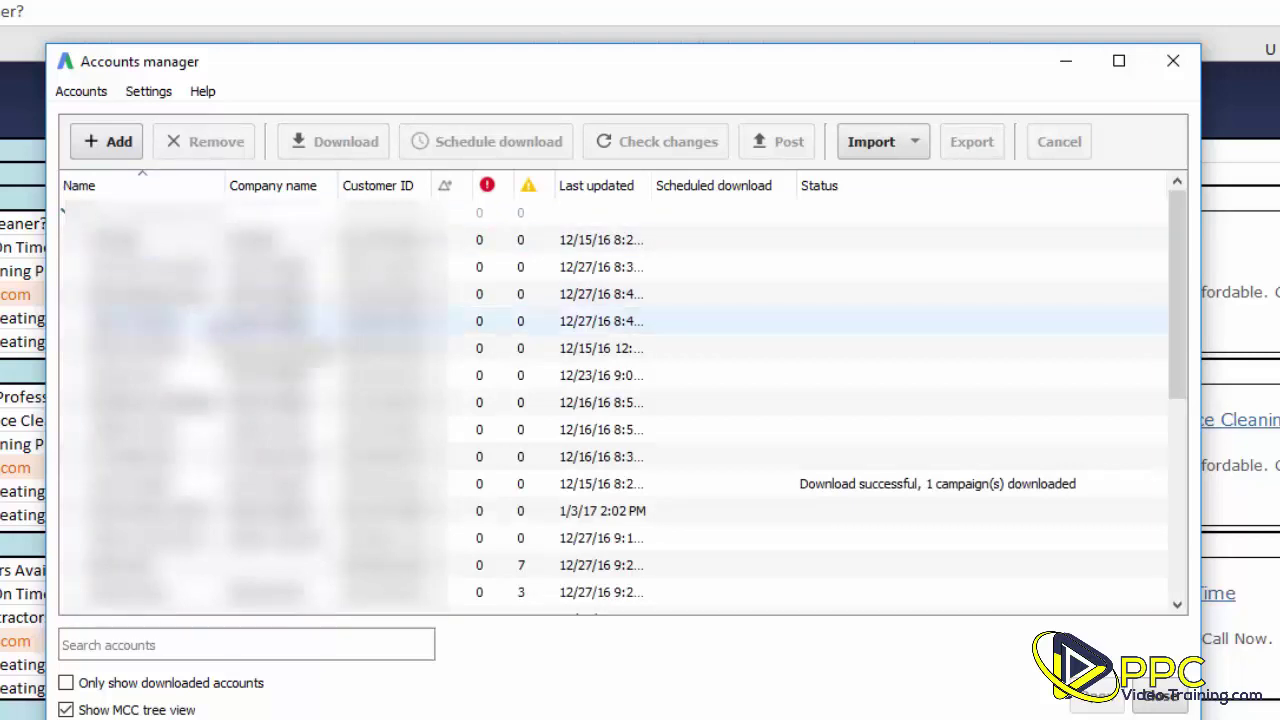
pyautogui.scroll(-5, 615, 400)
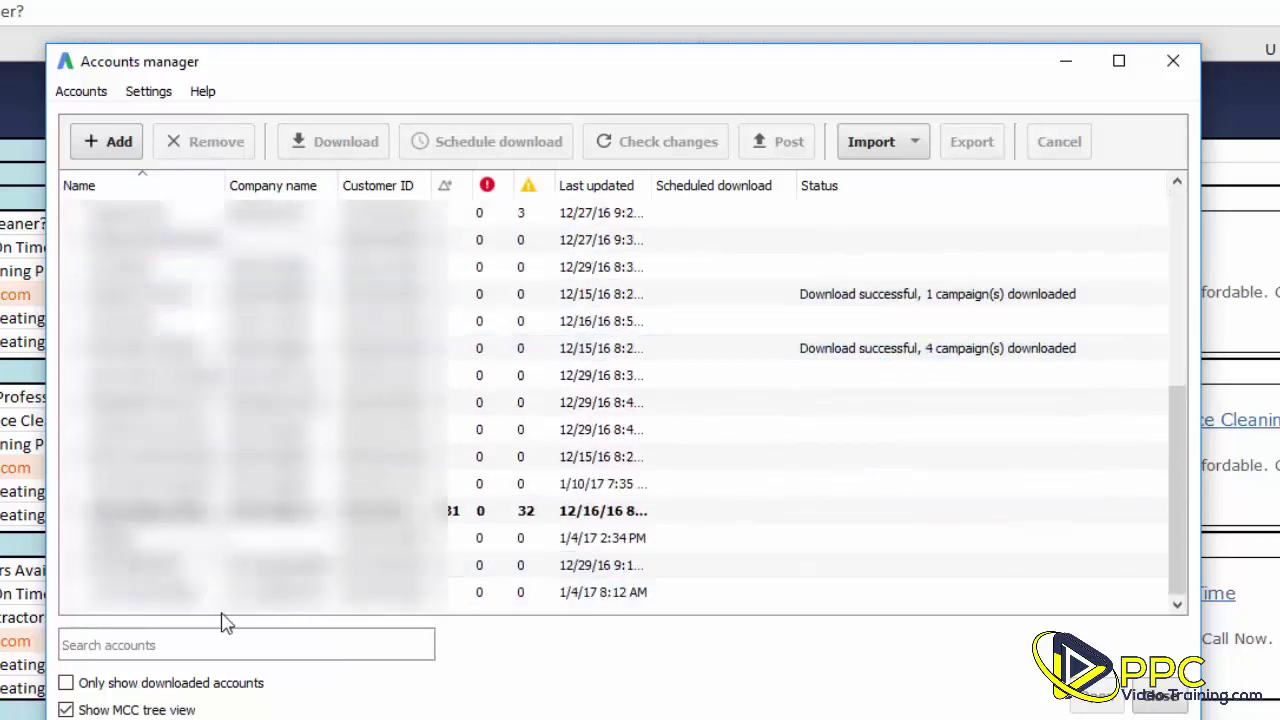
pyautogui.click(140, 565)
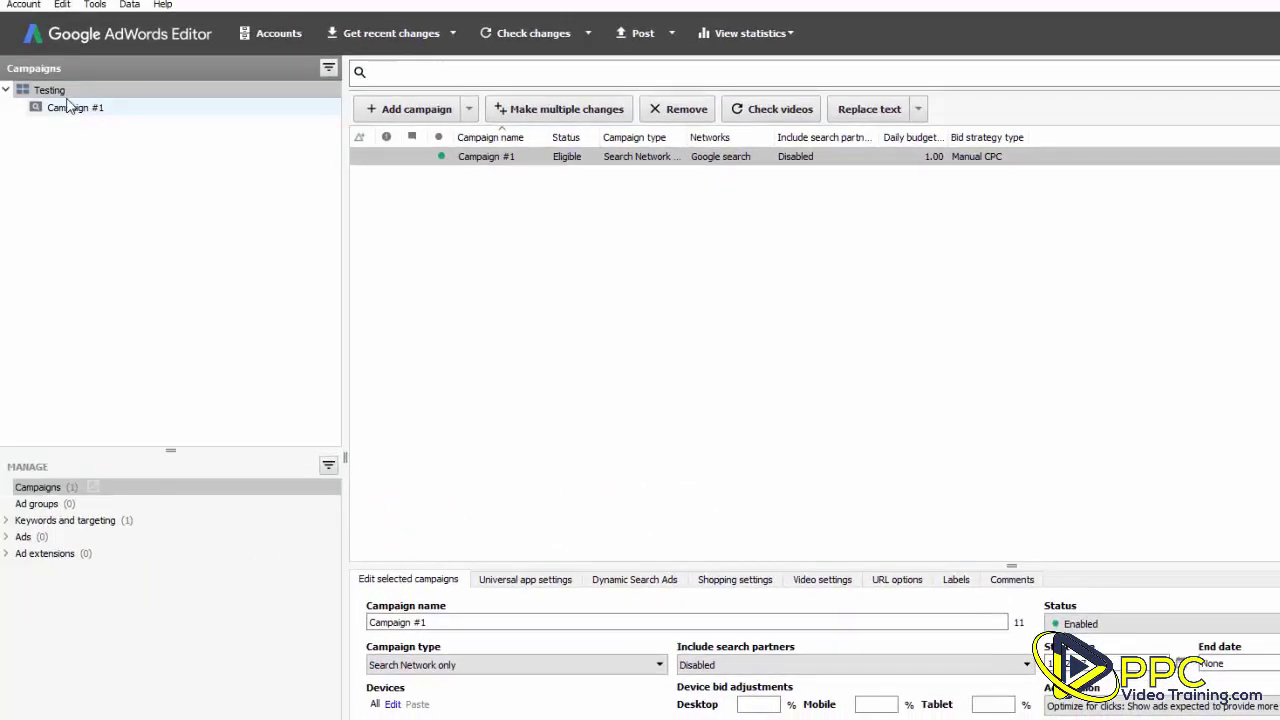
# Step: Remove the existing Campaign #1 from the Testing account
pyautogui.click(67, 106)
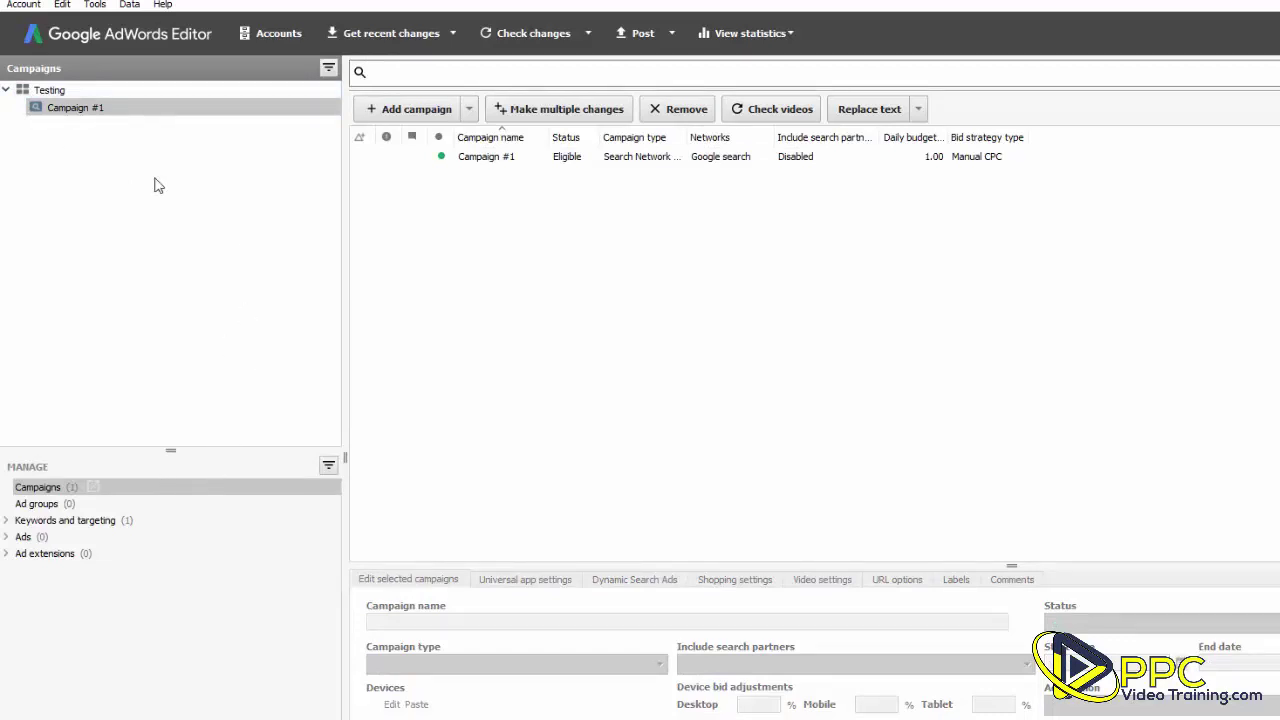
pyautogui.click(40, 110)
pyautogui.doubleClick(492, 166)
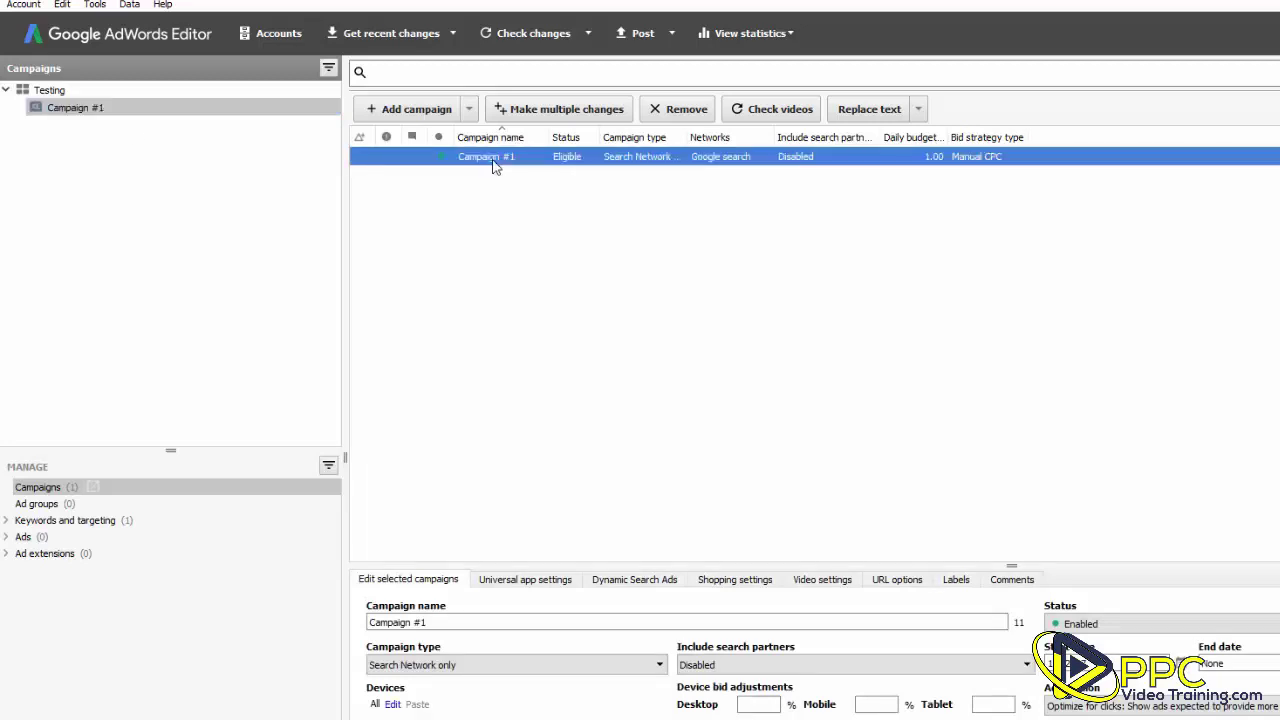
pyautogui.click(398, 166)
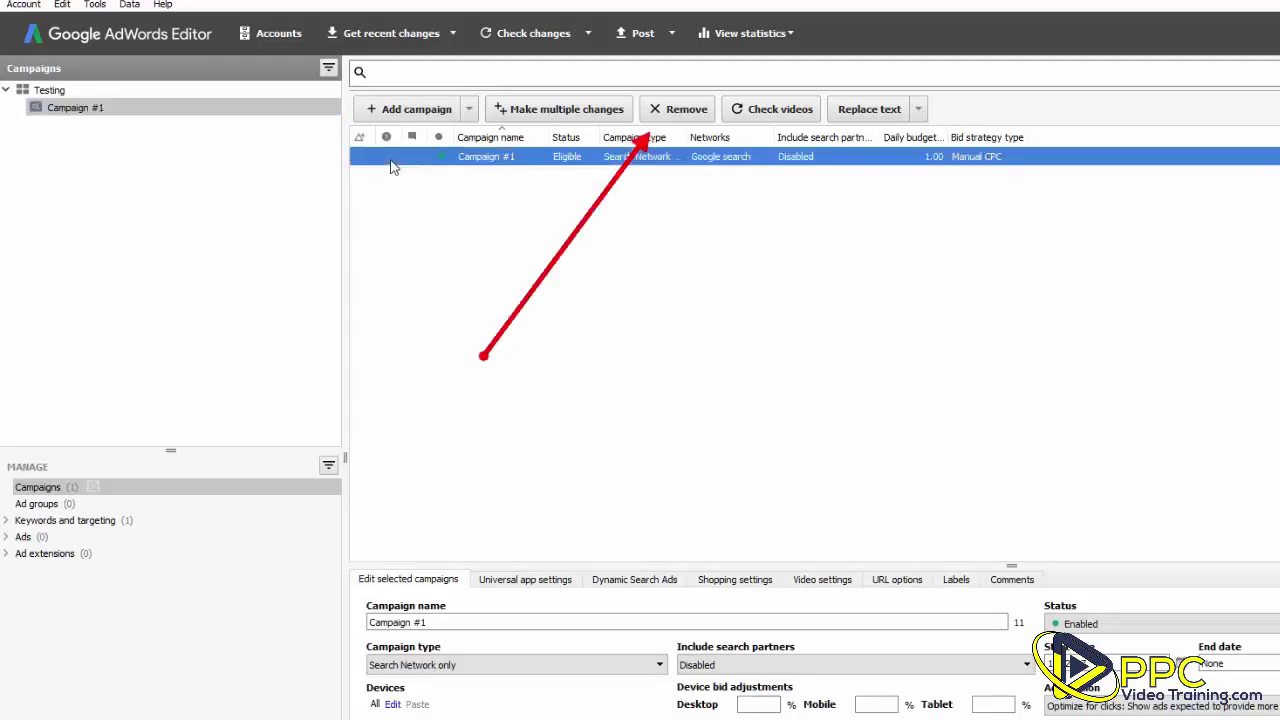
pyautogui.click(686, 110)
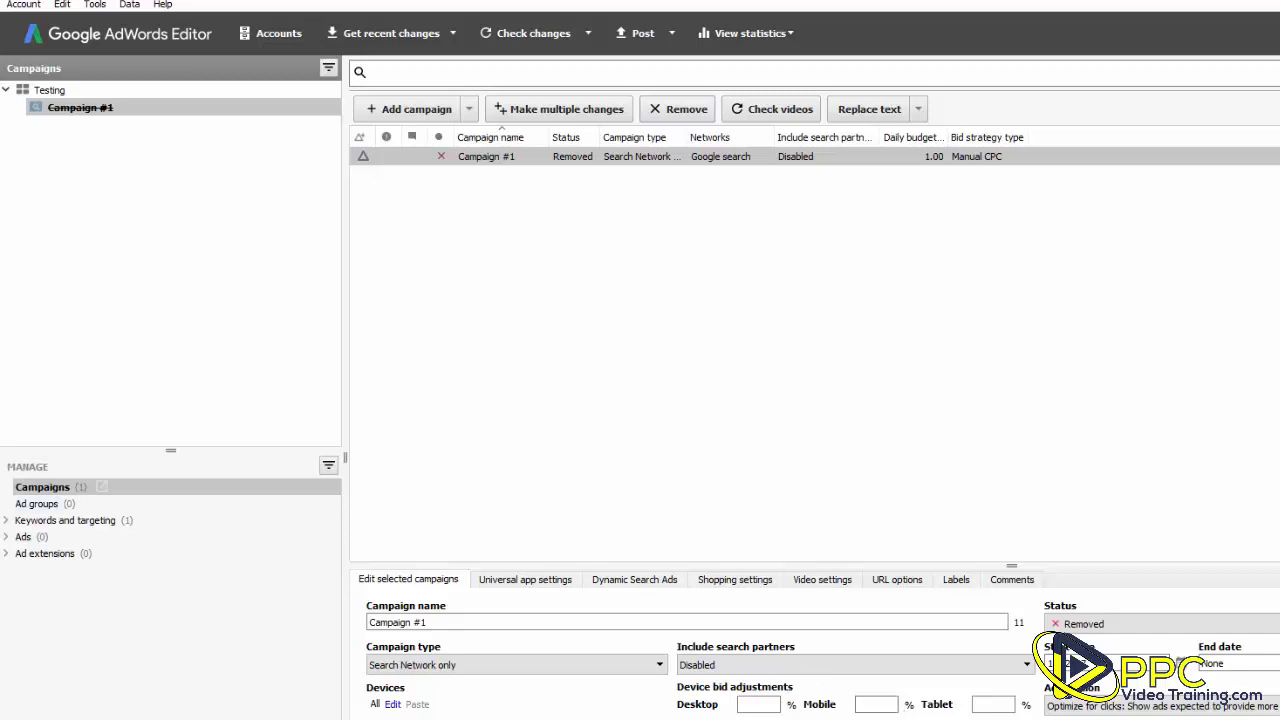
# Step: Switch to the keyword list in Excel and review its Campaign Name, Ad Group, Keyword, Keyword Type and Max CPC columns
pyautogui.hotkey('alt', 'Tab')
pyautogui.scroll(15, 269, 374)
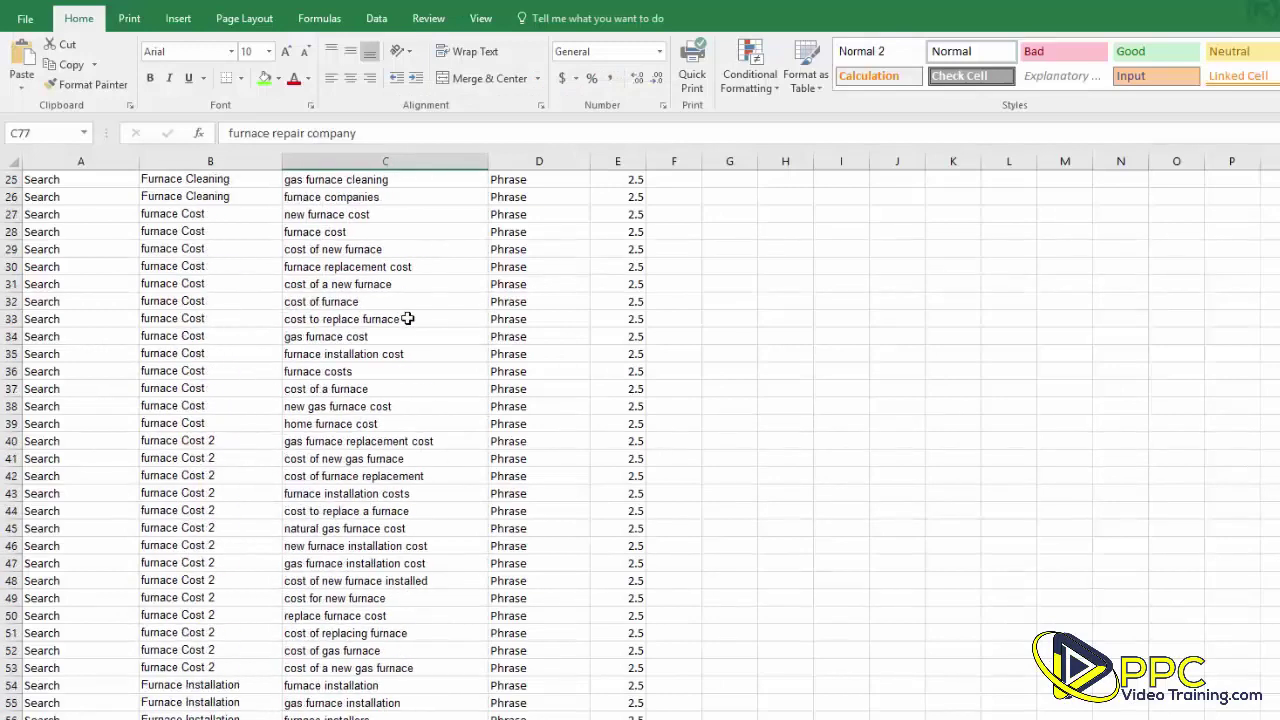
pyautogui.scroll(8, 407, 318)
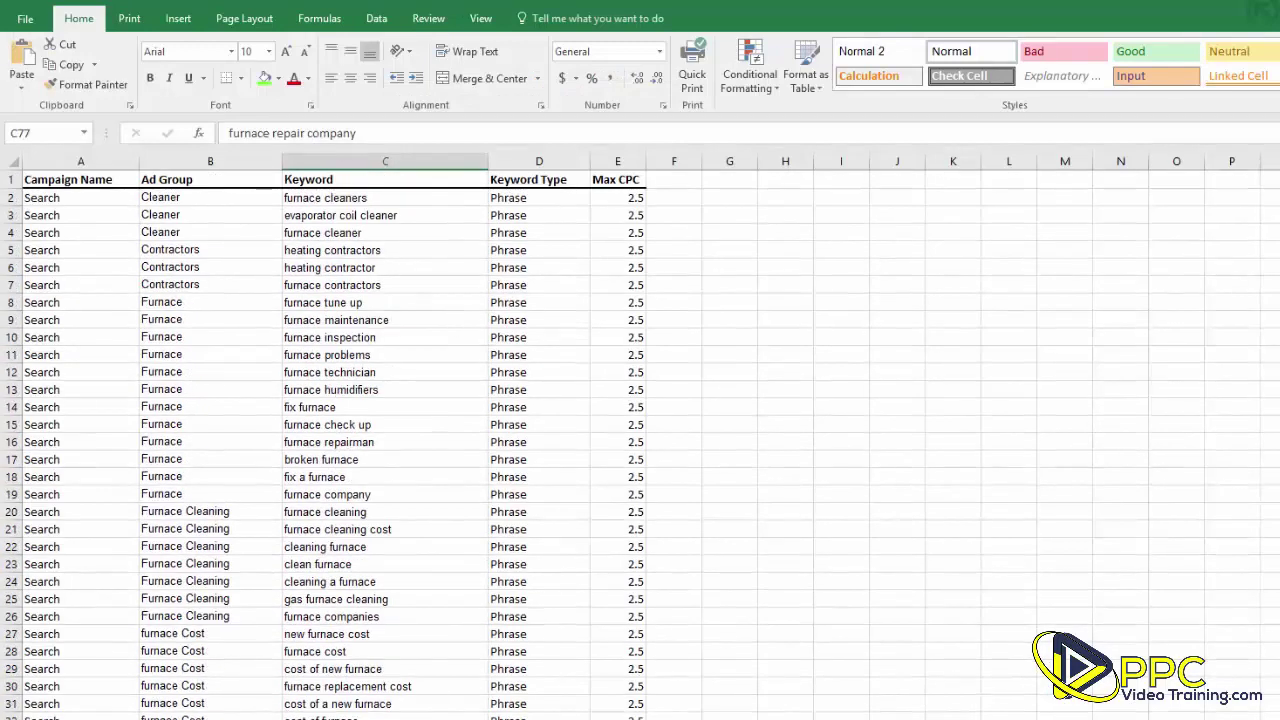
pyautogui.click(55, 178)
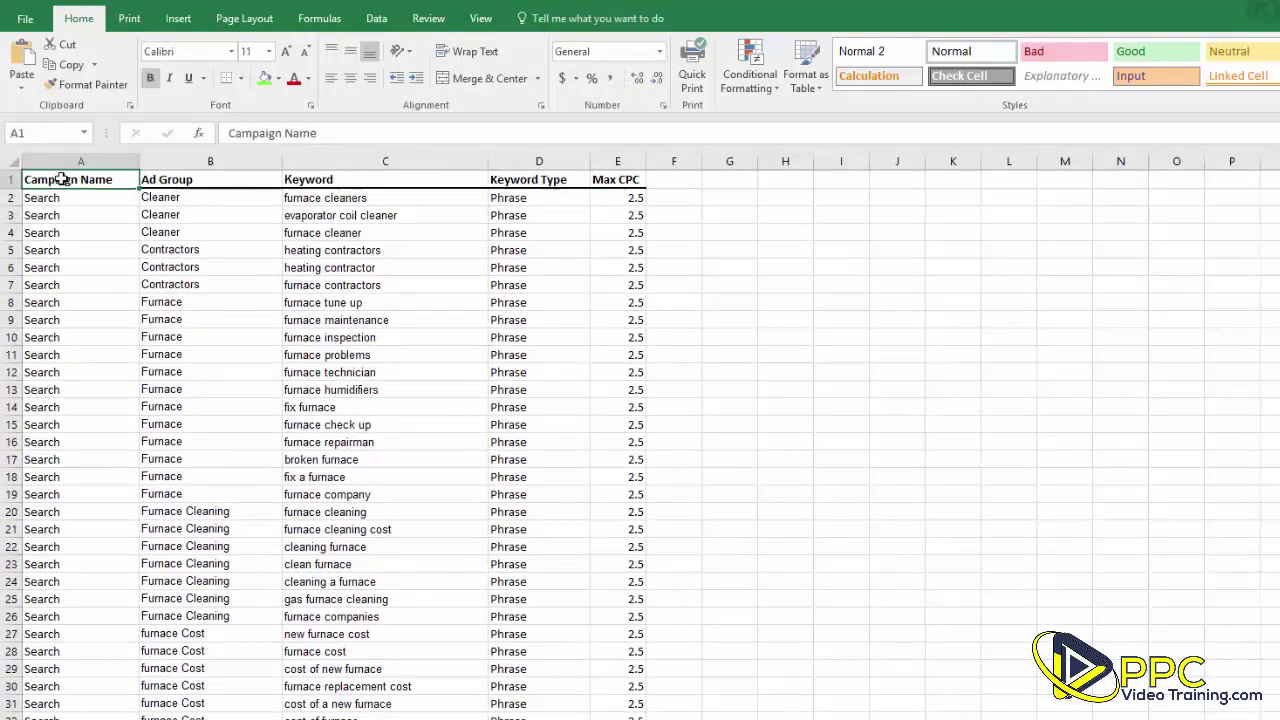
pyautogui.click(172, 179)
pyautogui.click(307, 180)
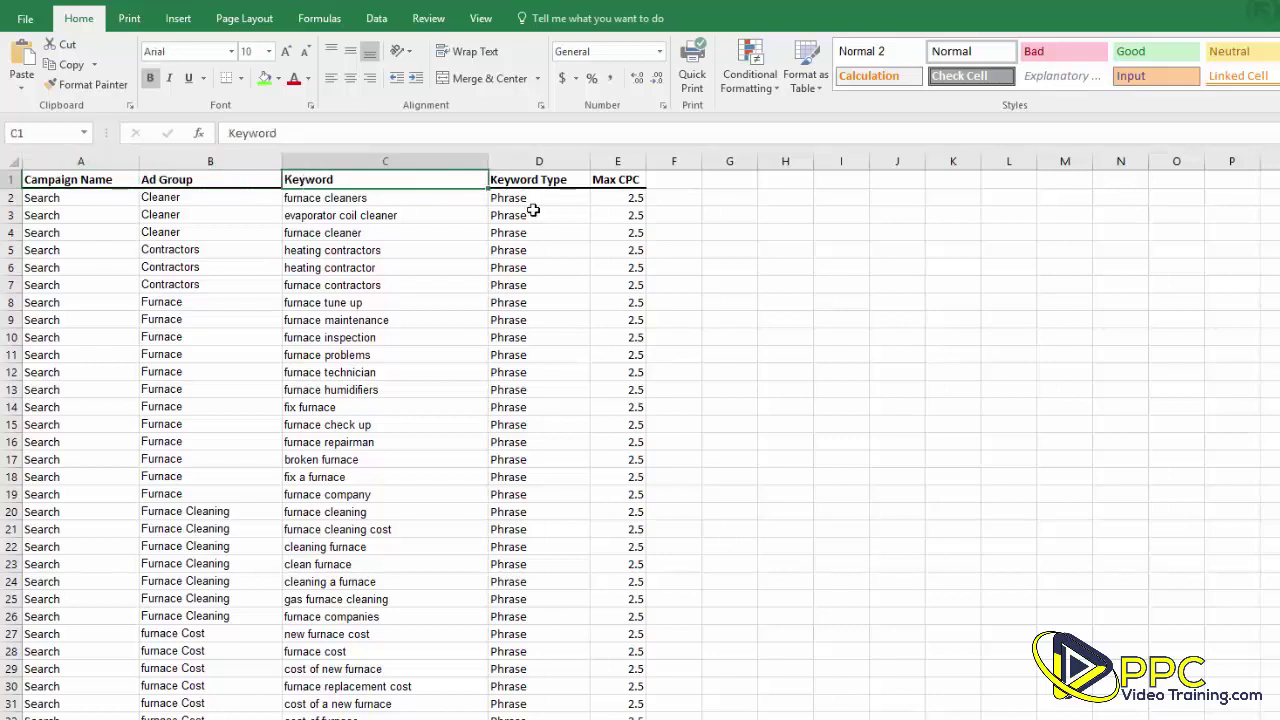
pyautogui.click(540, 179)
pyautogui.moveTo(565, 200); pyautogui.dragTo(585, 252)
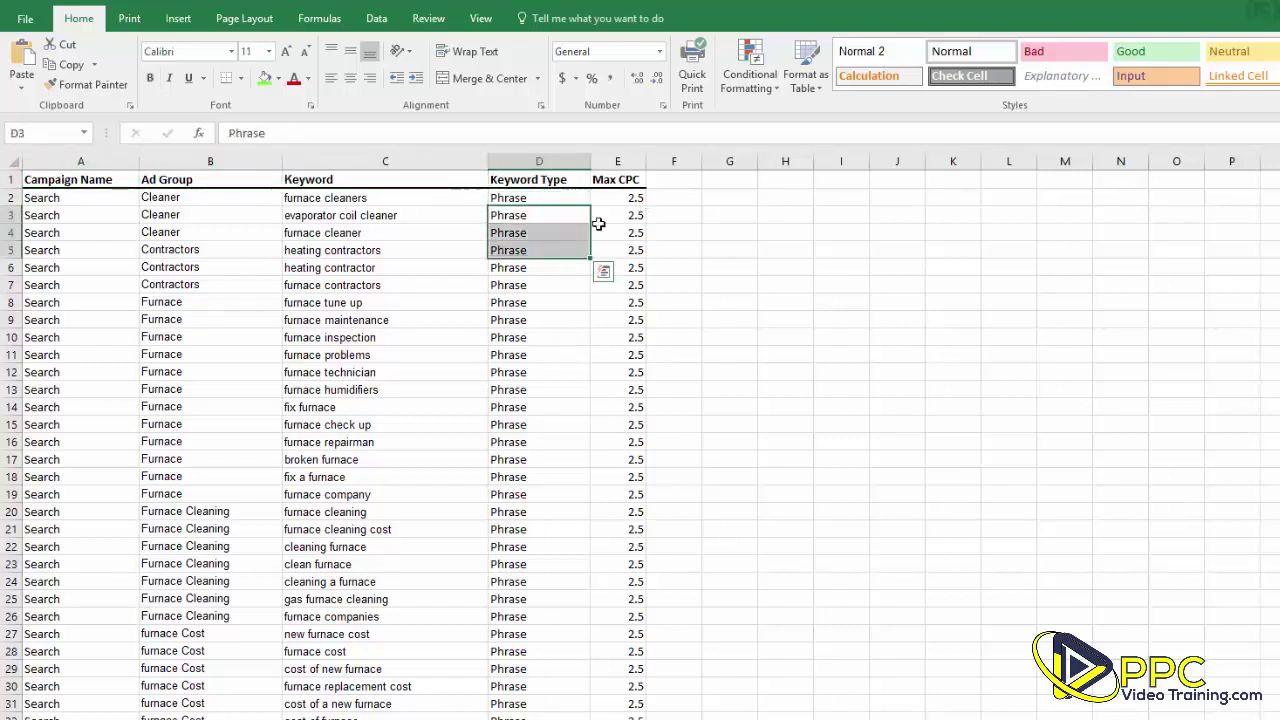
pyautogui.click(617, 180)
pyautogui.click(641, 199)
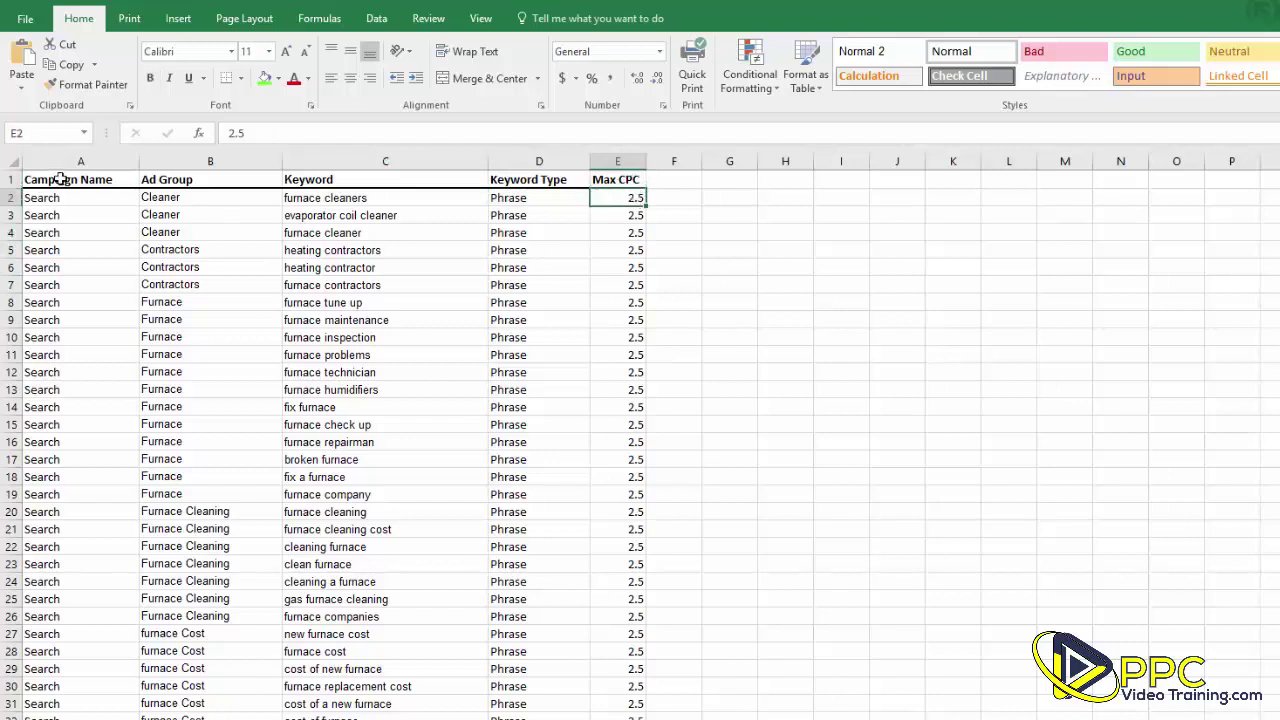
pyautogui.click(624, 163)
pyautogui.click(615, 180)
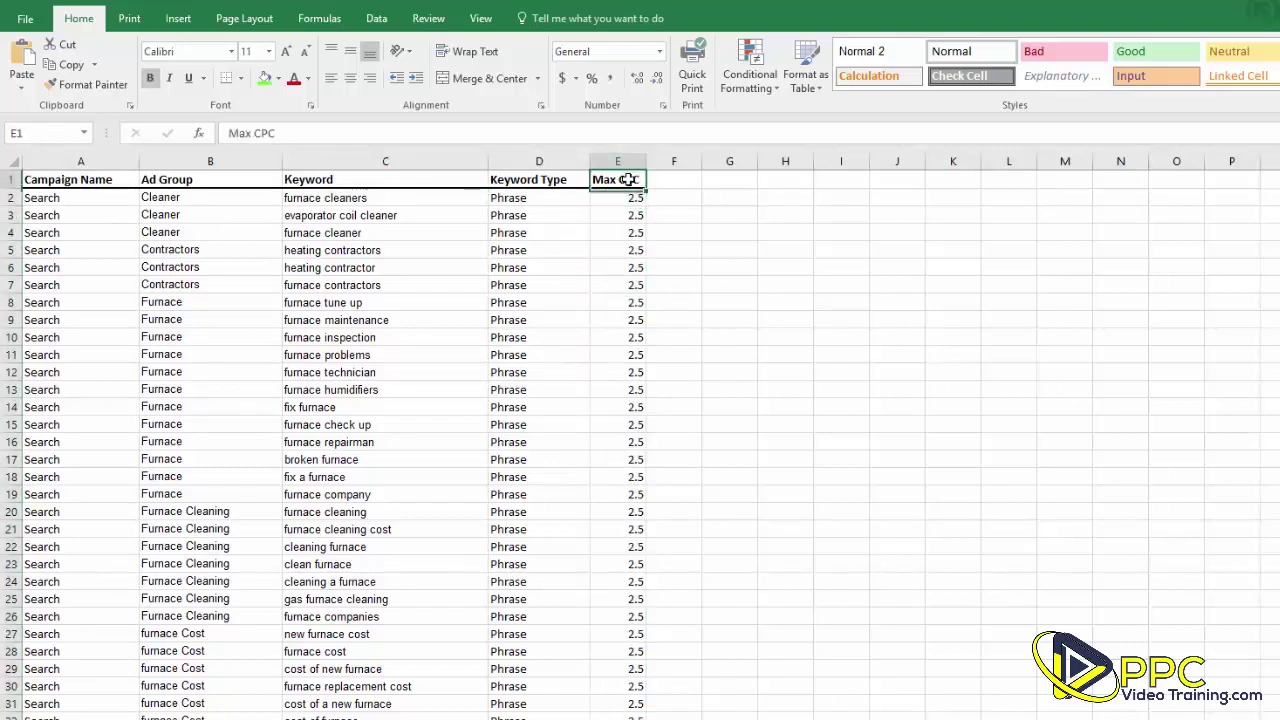
# Step: Copy the whole keyword list, from the header row A1:E1 down to the last keyword row
pyautogui.click(66, 177)
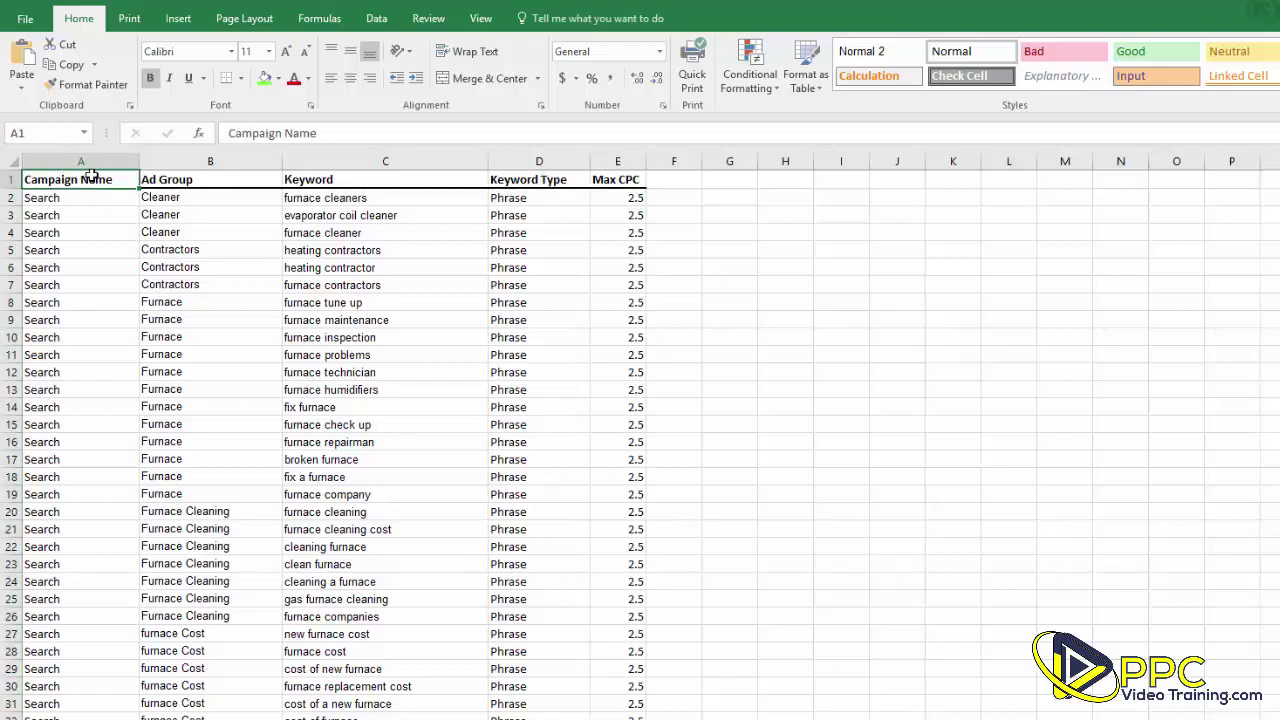
pyautogui.moveTo(89, 177); pyautogui.dragTo(616, 172)
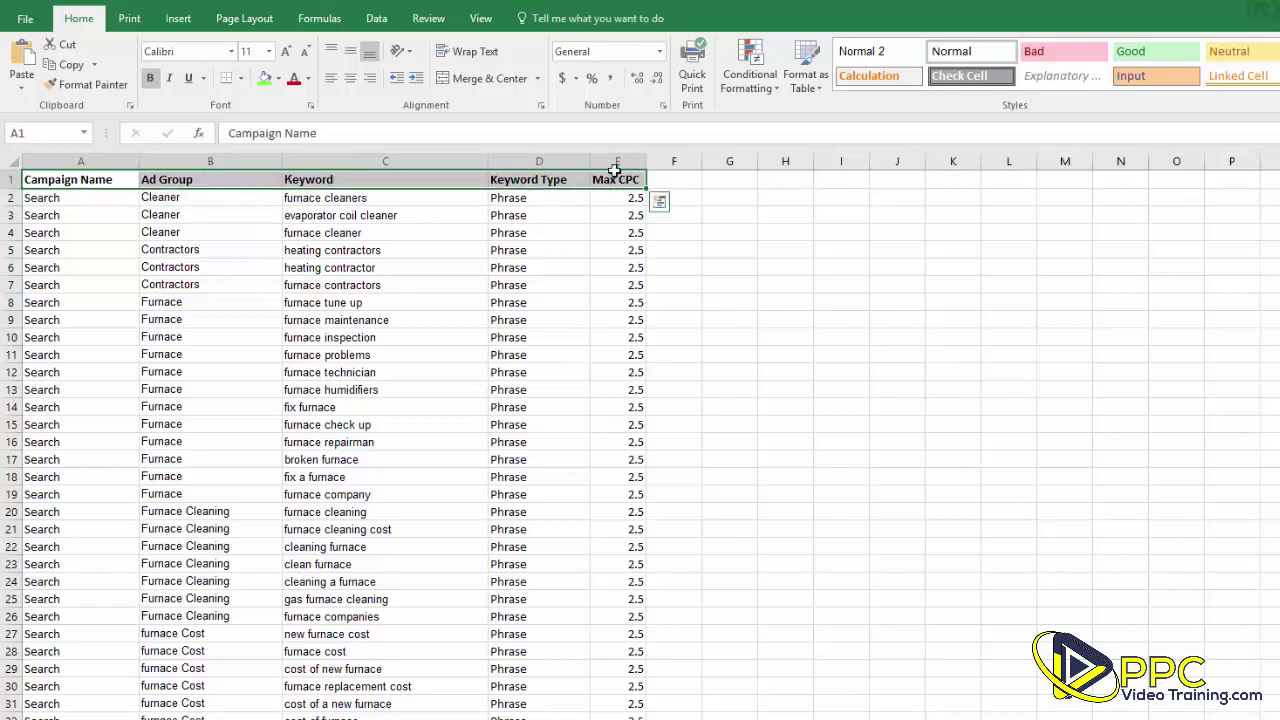
pyautogui.hotkey('ctrl', 'shift', 'Down')
pyautogui.hotkey('ctrl', 'c')
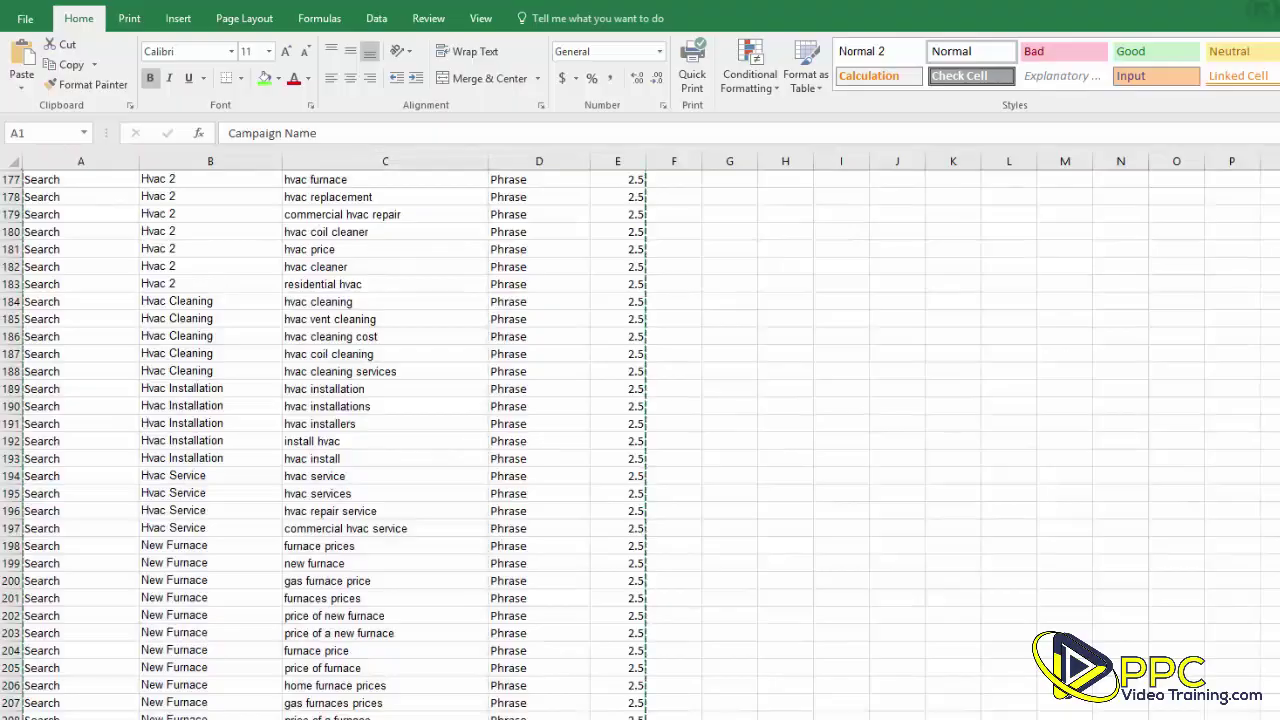
# Step: Switch to AdWords Editor and start making multiple changes to the Testing account's keywords
pyautogui.hotkey('alt', 'Tab')
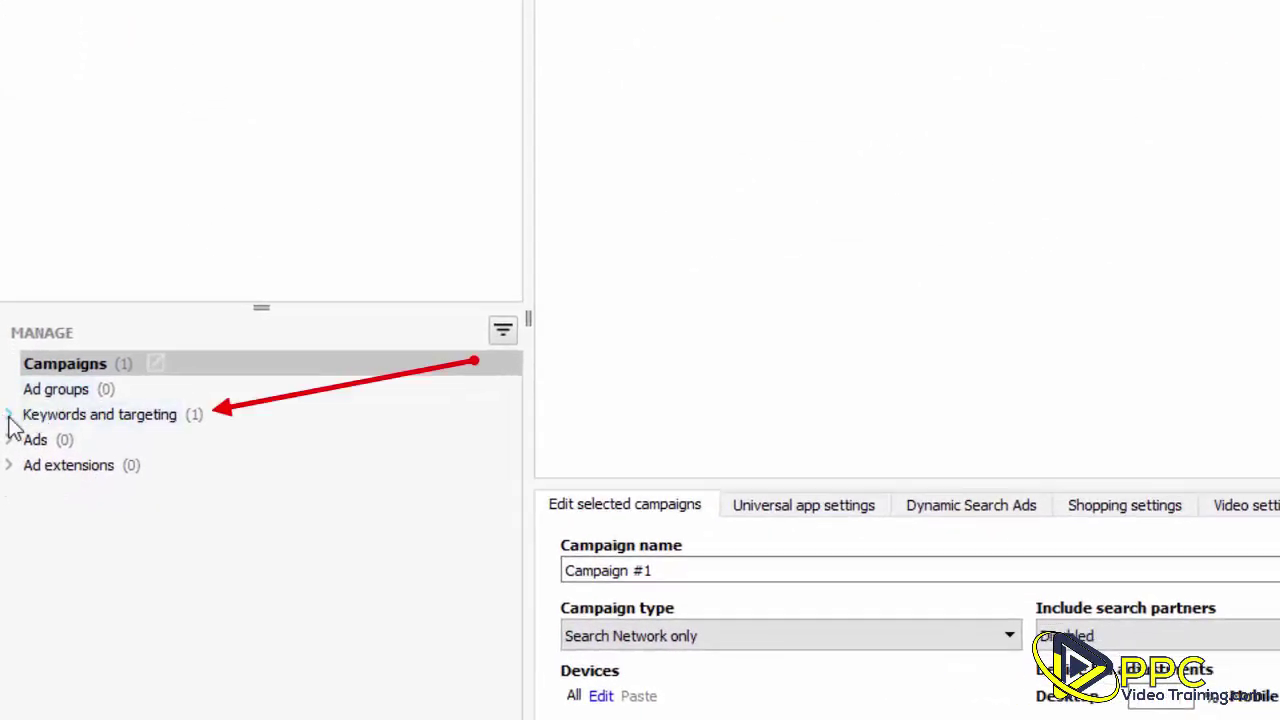
pyautogui.click(10, 416)
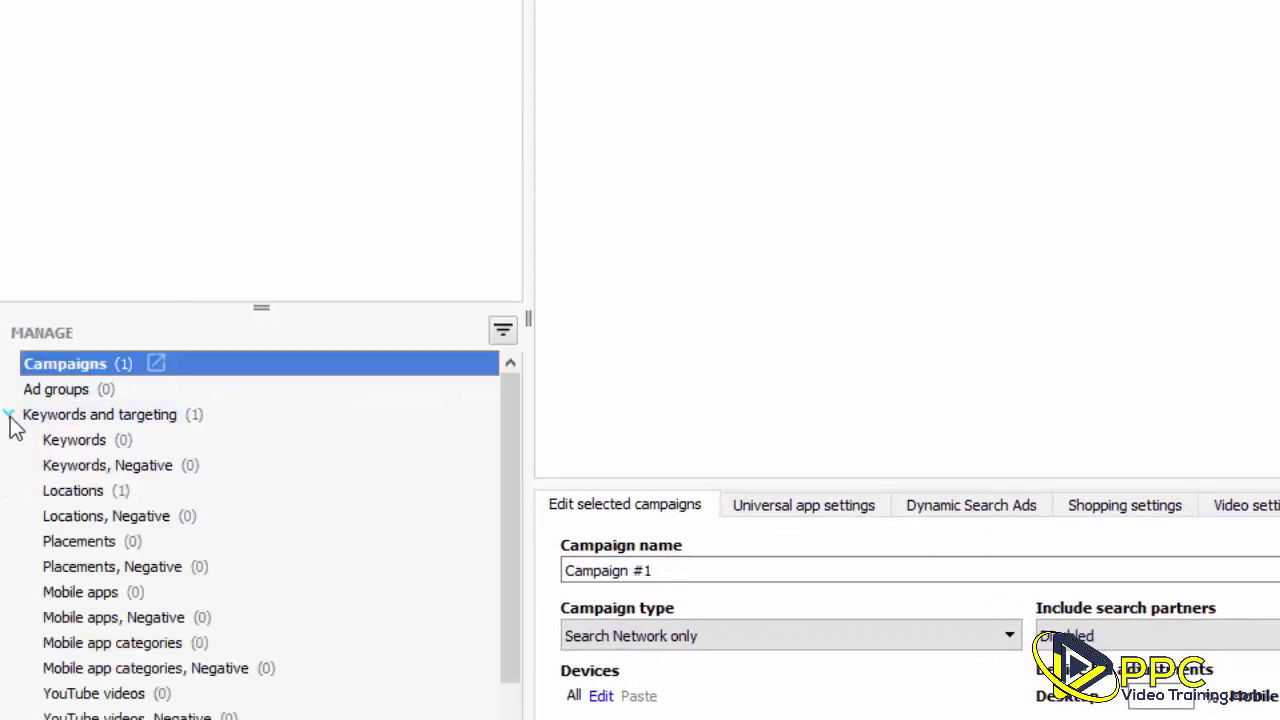
pyautogui.click(86, 441)
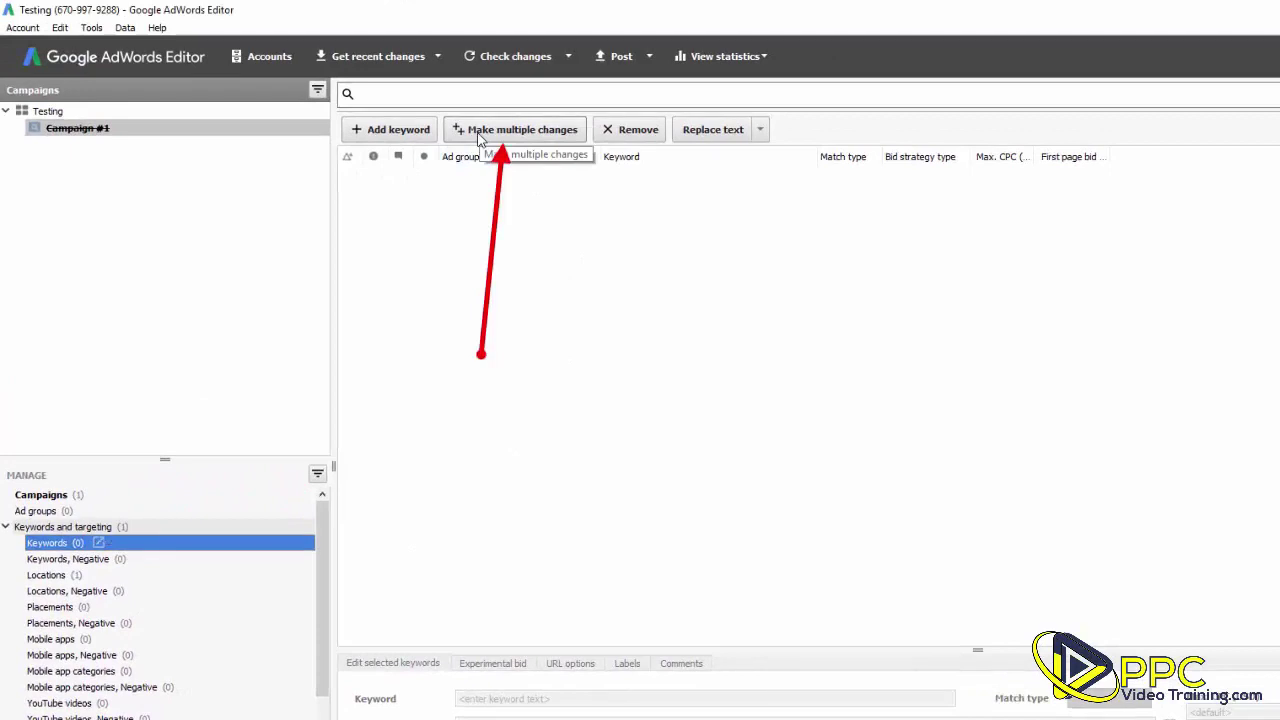
pyautogui.click(478, 131)
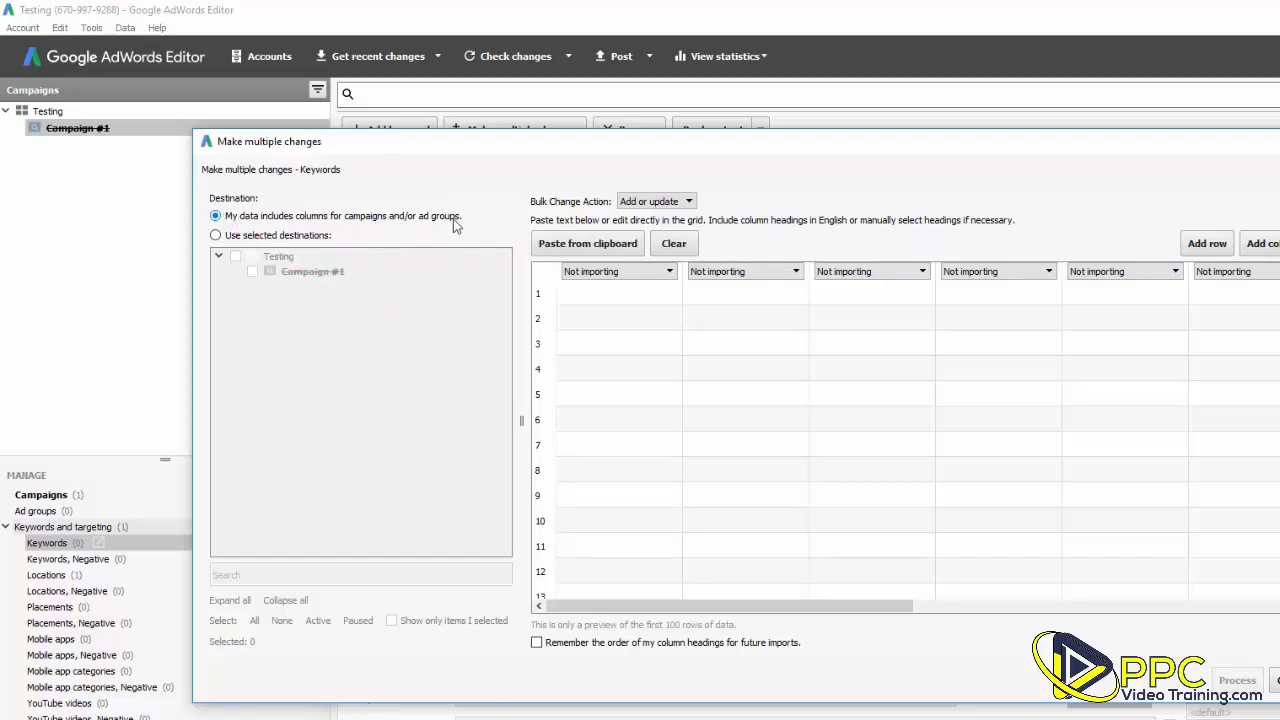
# Step: Paste the copied keyword list with the destination set to data that includes campaign and ad group columns, and process it
pyautogui.click(216, 235)
pyautogui.click(216, 217)
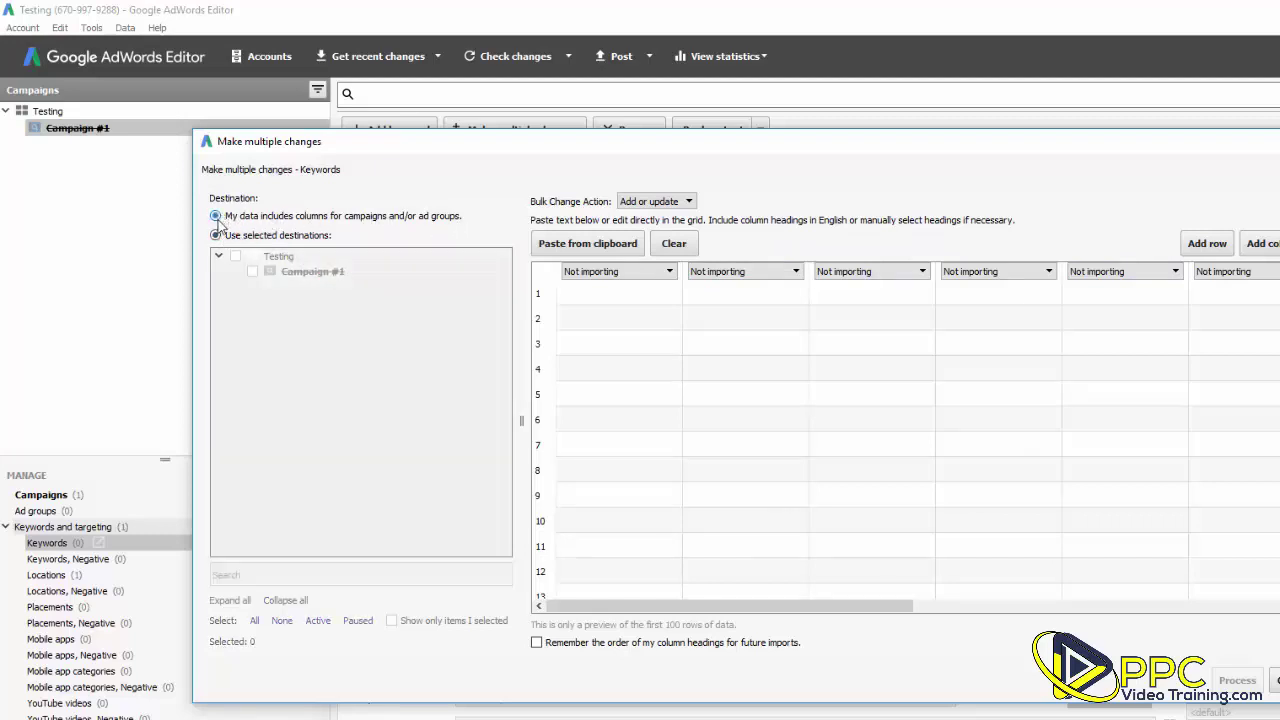
pyautogui.click(603, 297)
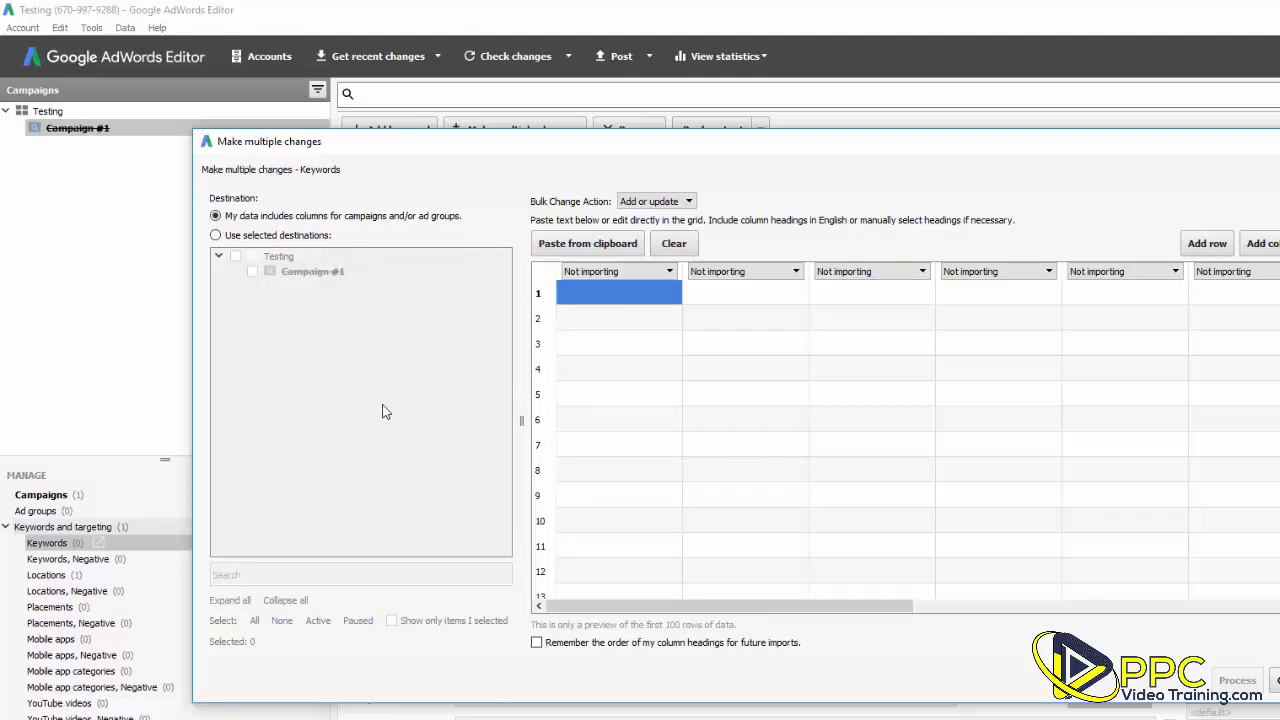
pyautogui.click(580, 244)
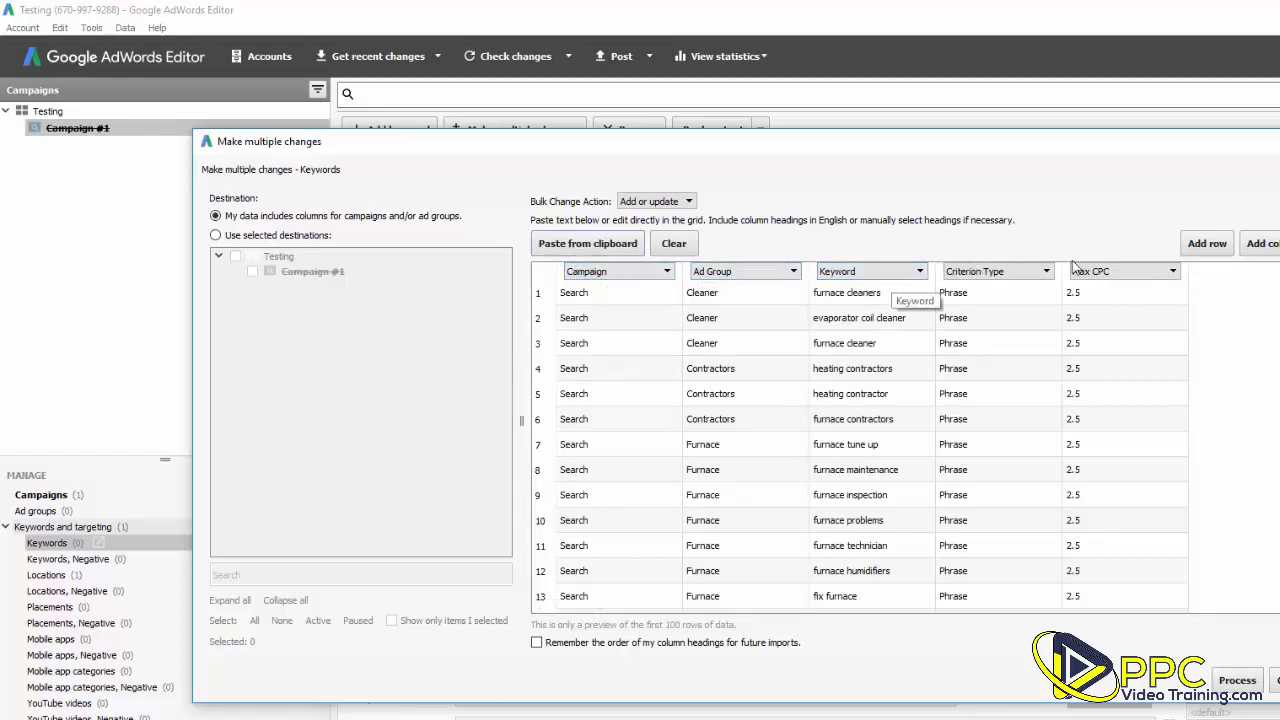
pyautogui.click(1234, 682)
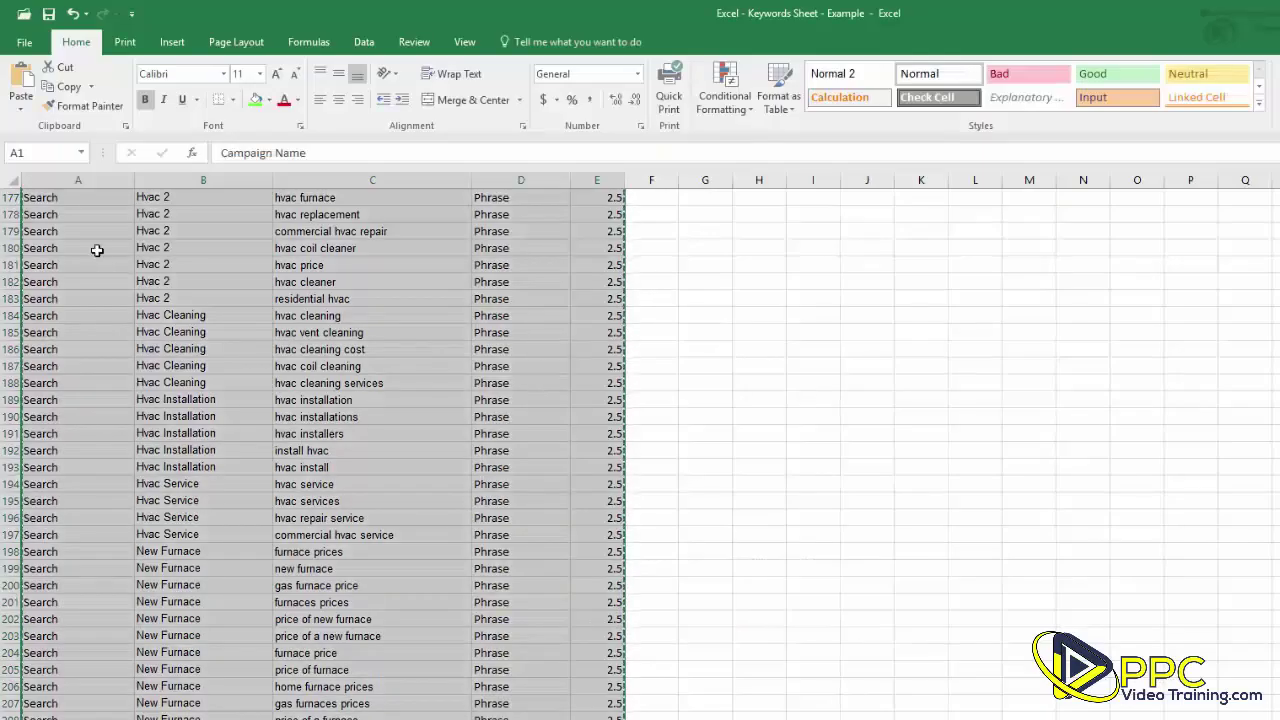
# Step: Examine the ad group and keyword rows of the Excel keyword list, through to the last row with the Thermostat ad group
pyautogui.click(48, 232)
pyautogui.scroll(15, 106, 343)
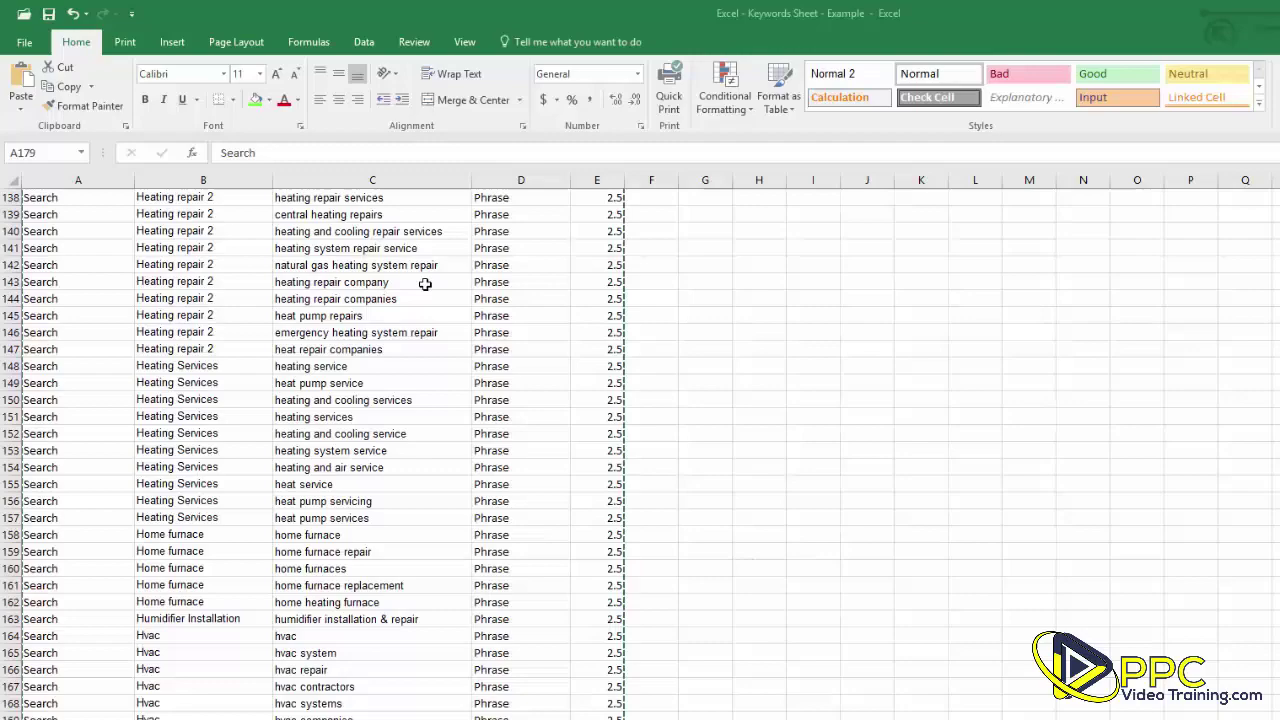
pyautogui.click(163, 285)
pyautogui.moveTo(181, 341); pyautogui.dragTo(192, 711)
pyautogui.scroll(6, 192, 711)
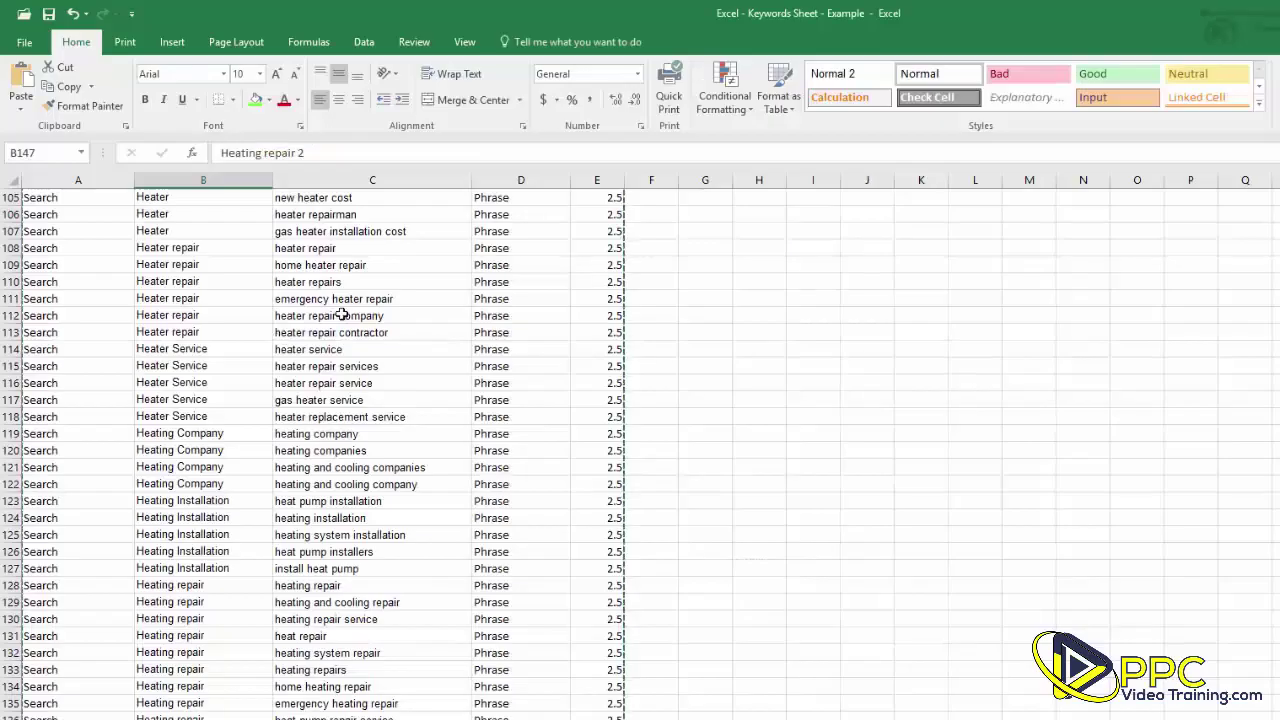
pyautogui.moveTo(345, 294); pyautogui.dragTo(486, 488)
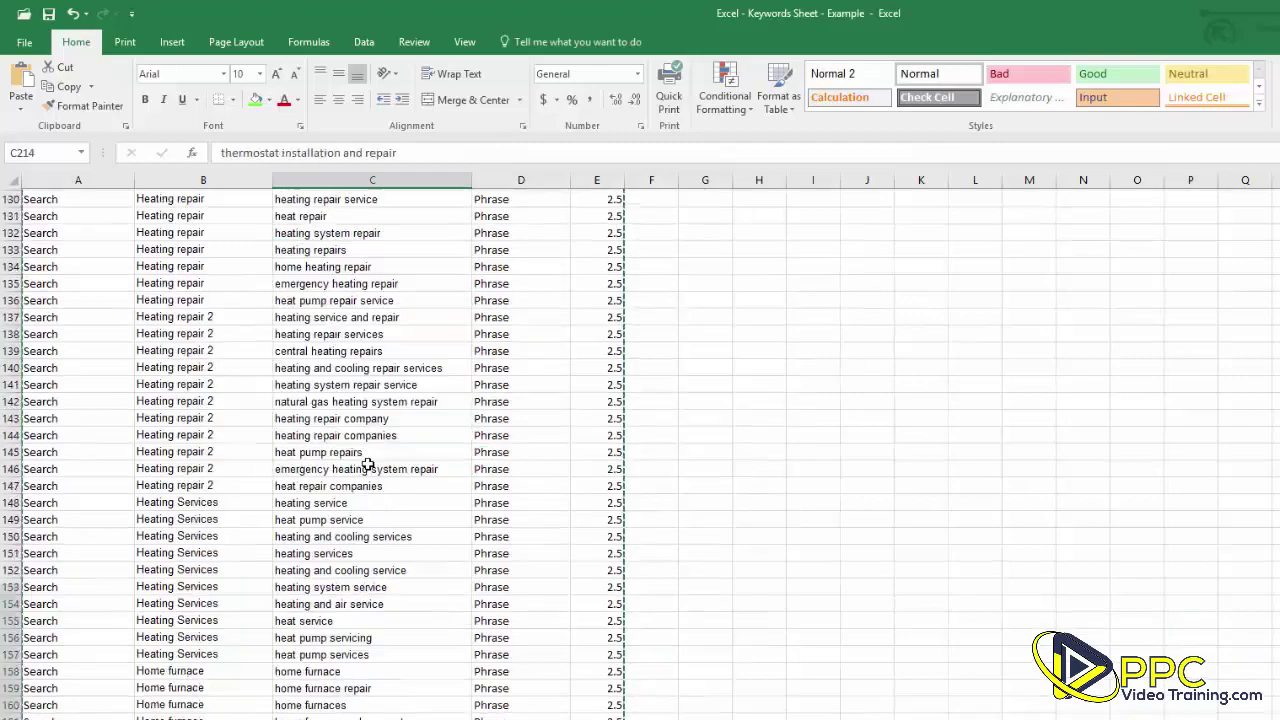
pyautogui.scroll(-18, 368, 465)
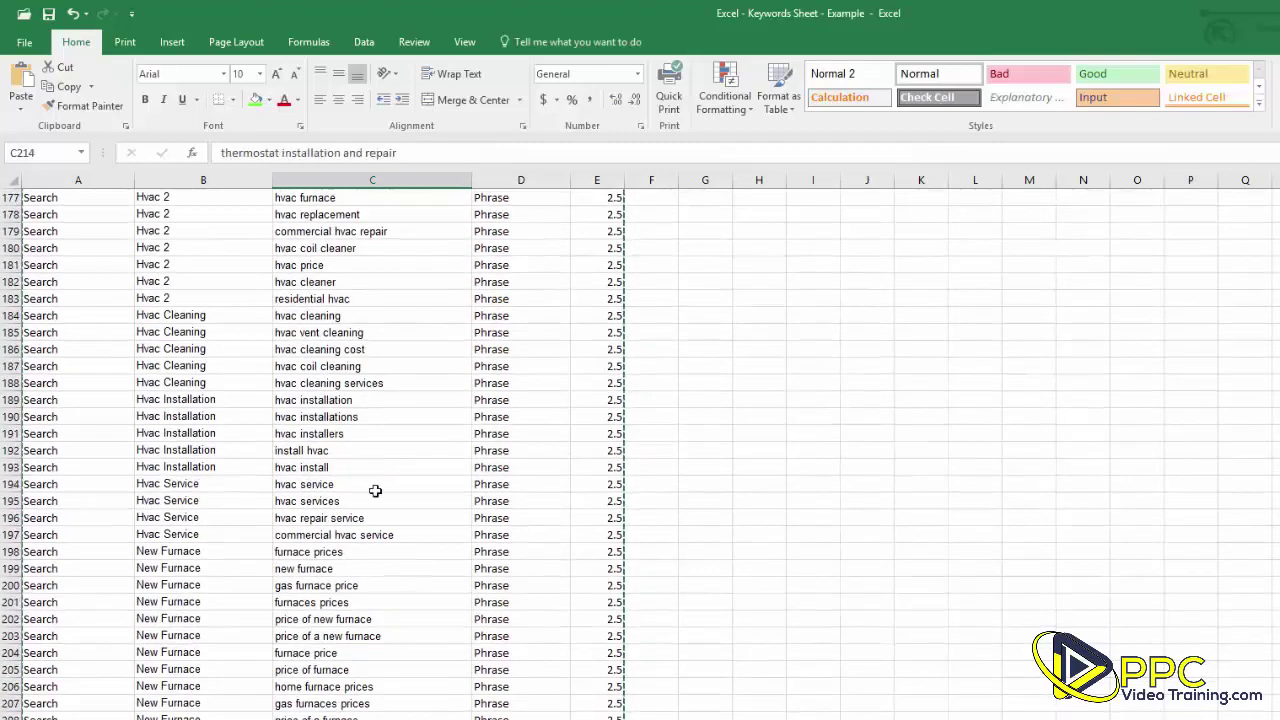
pyautogui.click(40, 716)
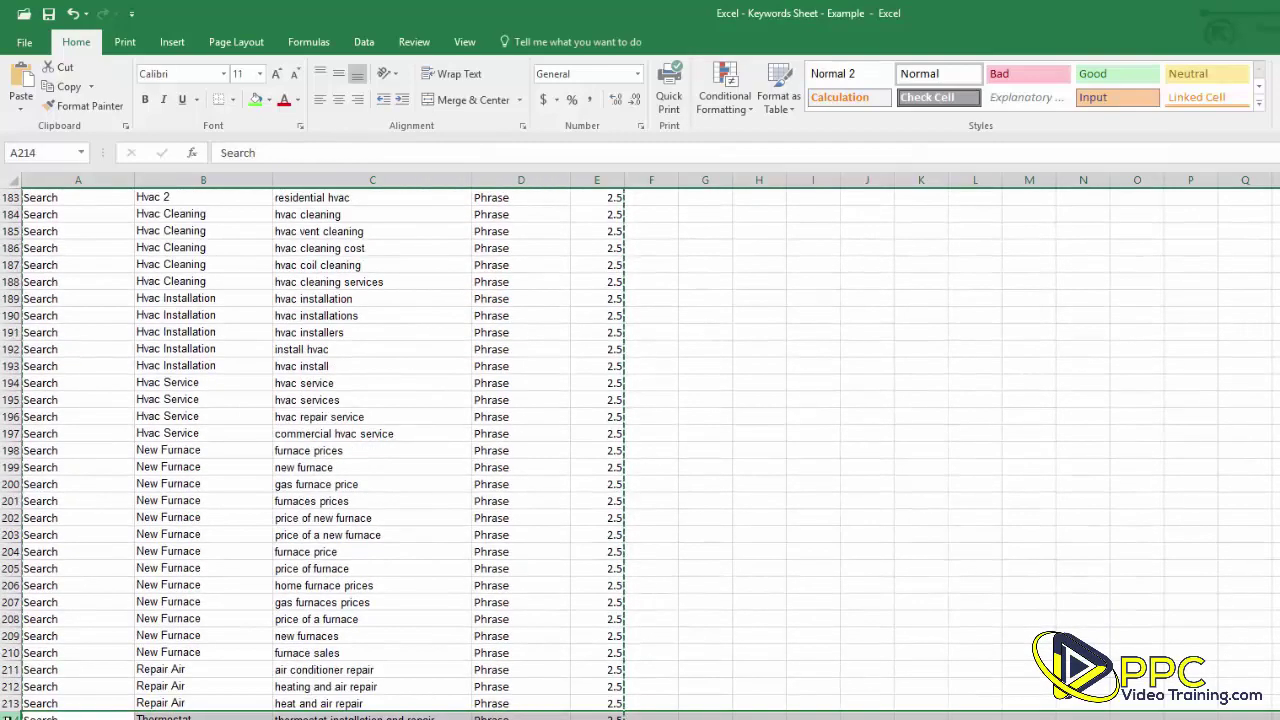
pyautogui.scroll(5, 106, 320)
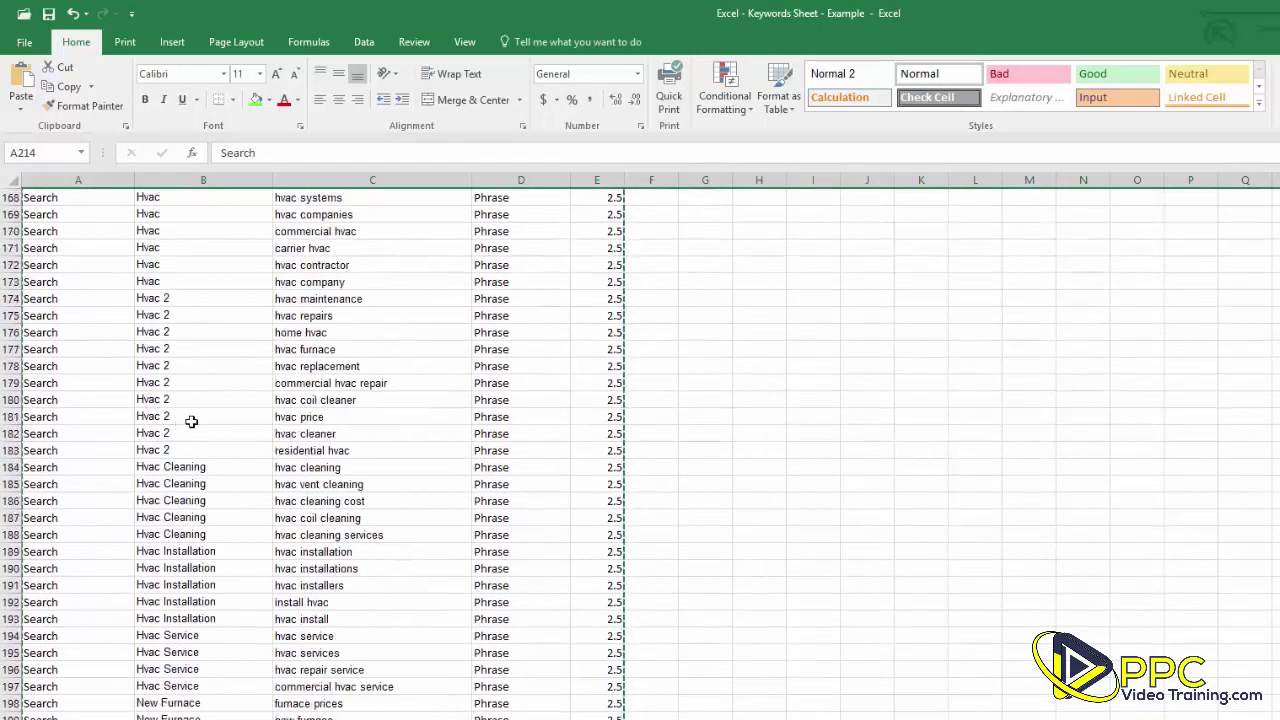
pyautogui.scroll(-5, 240, 550)
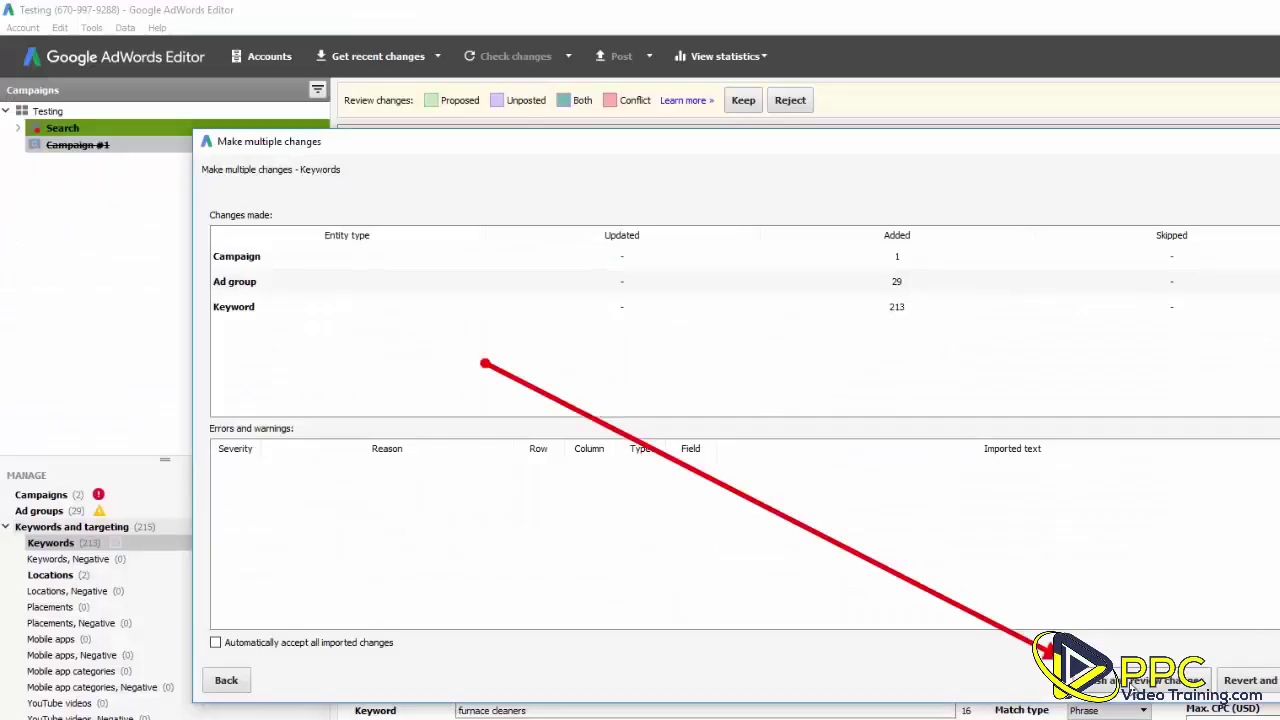
# Step: Finish the keyword import, review the proposed changes in AdWords Editor and widen the Status column to fit its text
pyautogui.click(1150, 680)
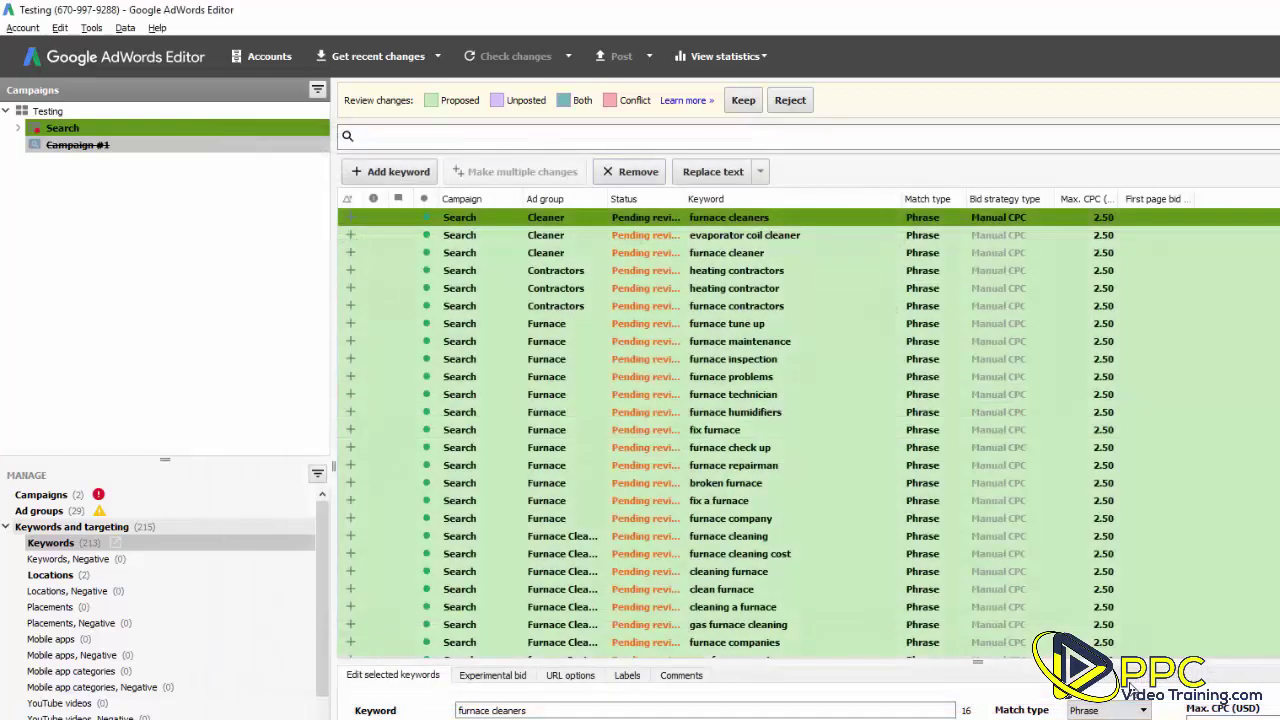
pyautogui.click(586, 436)
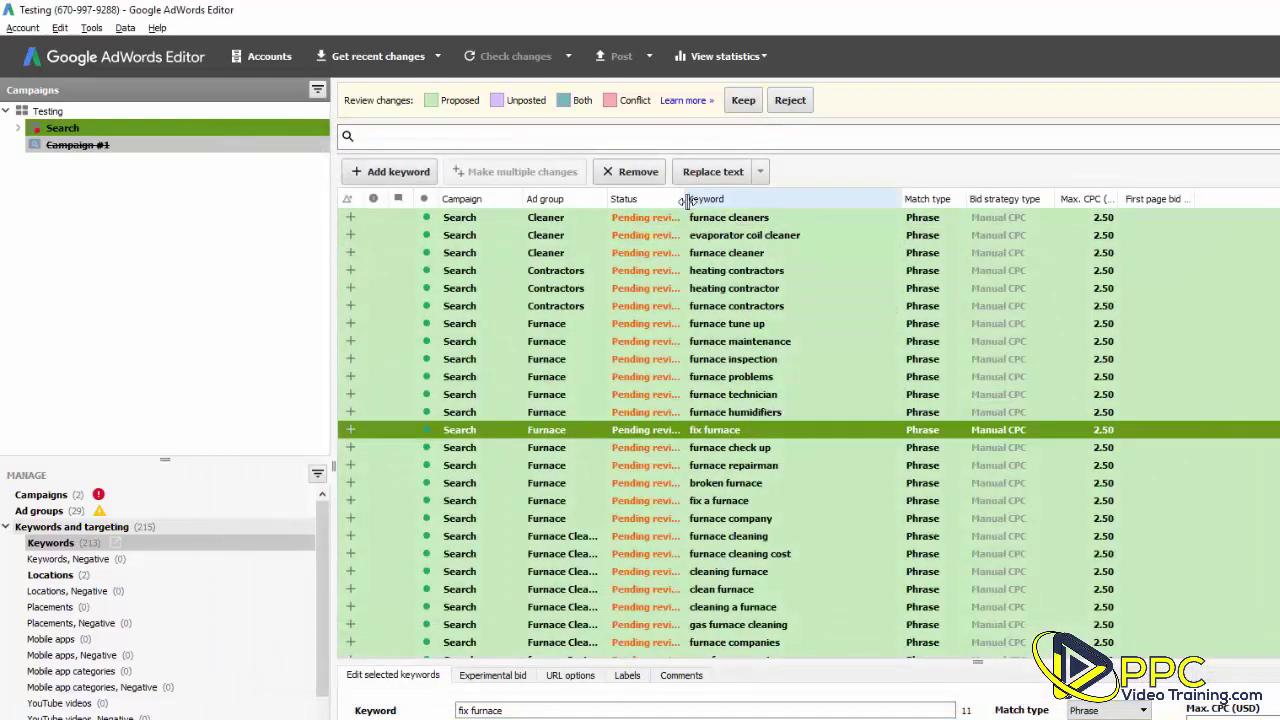
pyautogui.moveTo(686, 198); pyautogui.dragTo(719, 198)
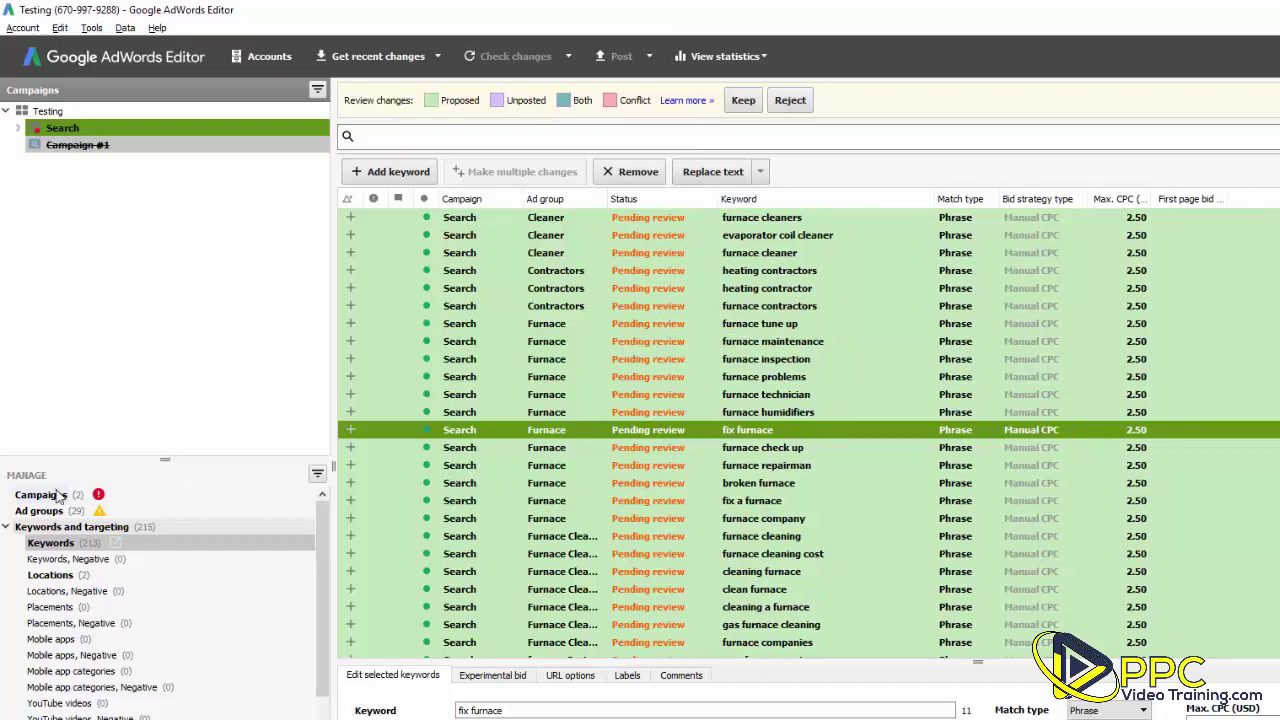
pyautogui.click(25, 475)
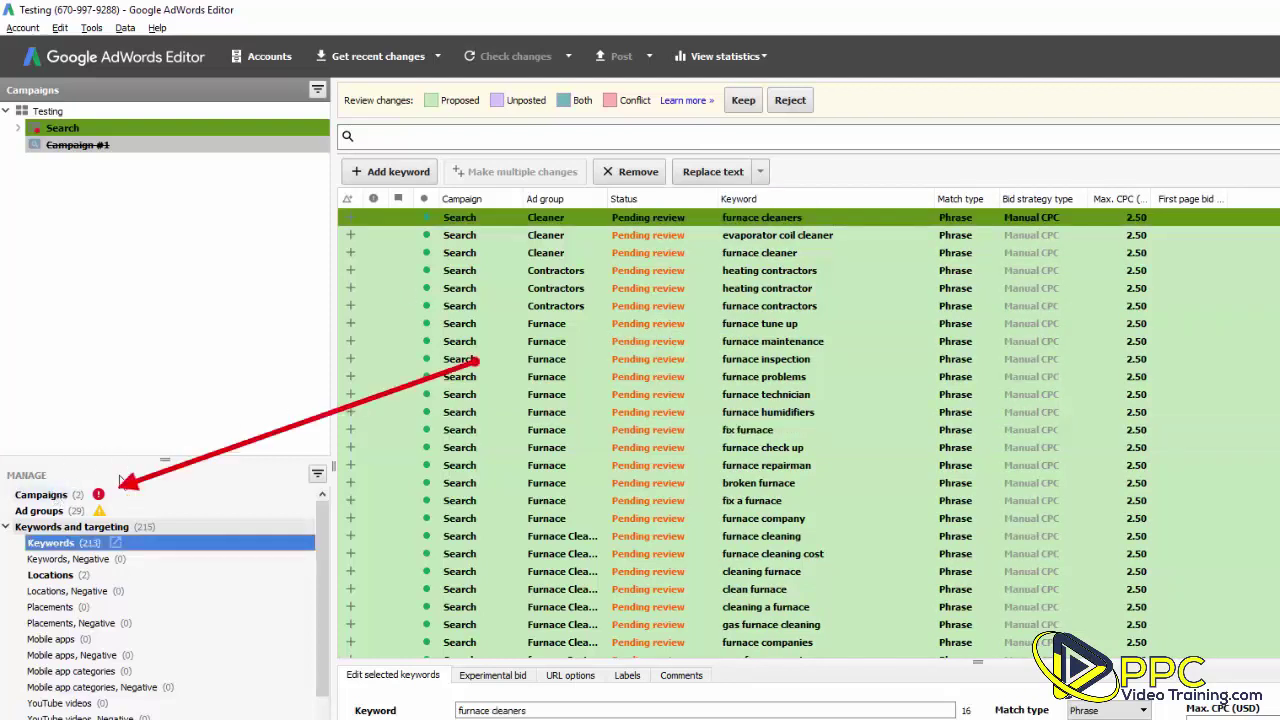
# Step: Open the account's campaigns and set the Search campaign's daily budget to 1.00 USD
pyautogui.click(45, 496)
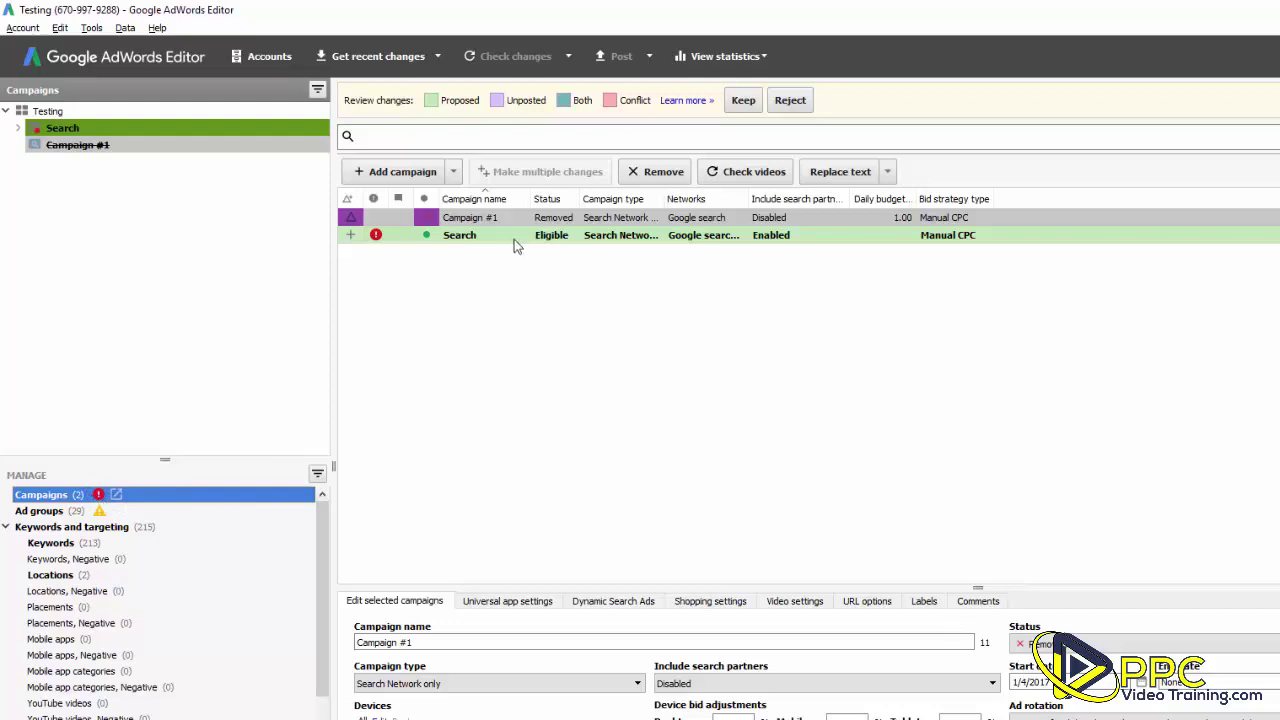
pyautogui.click(485, 238)
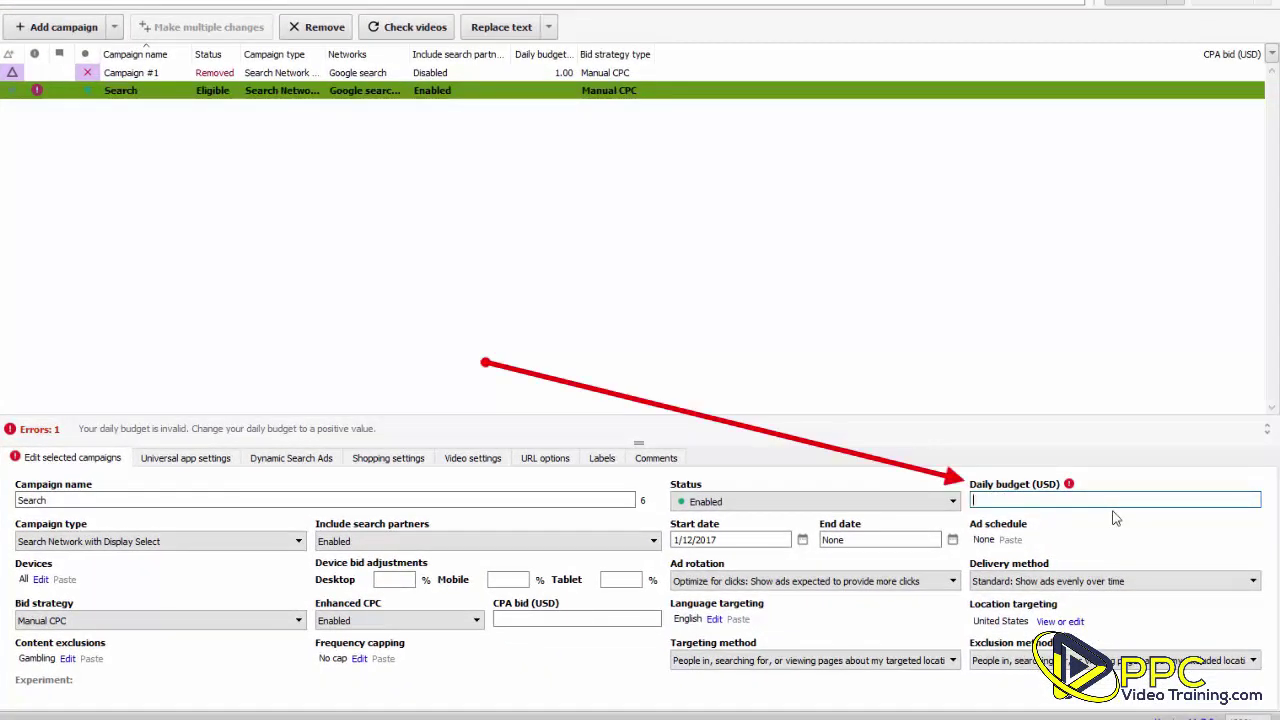
pyautogui.write('1.')
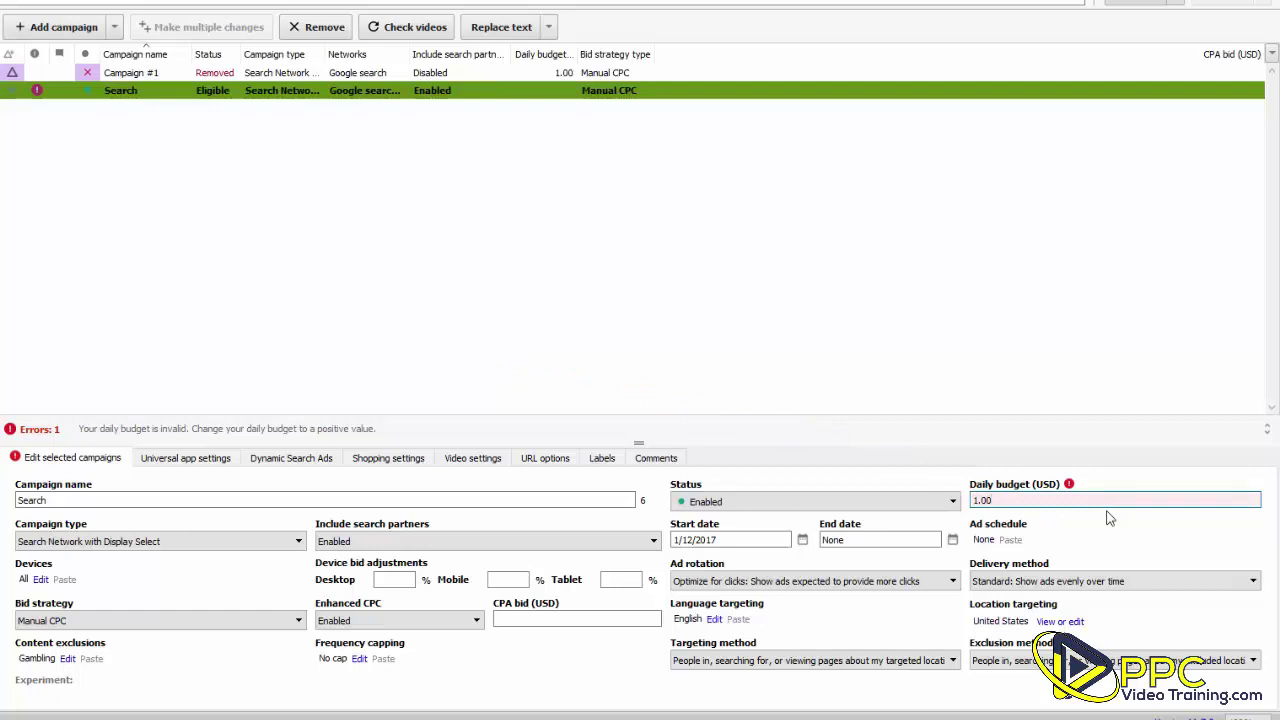
pyautogui.press('Tab')
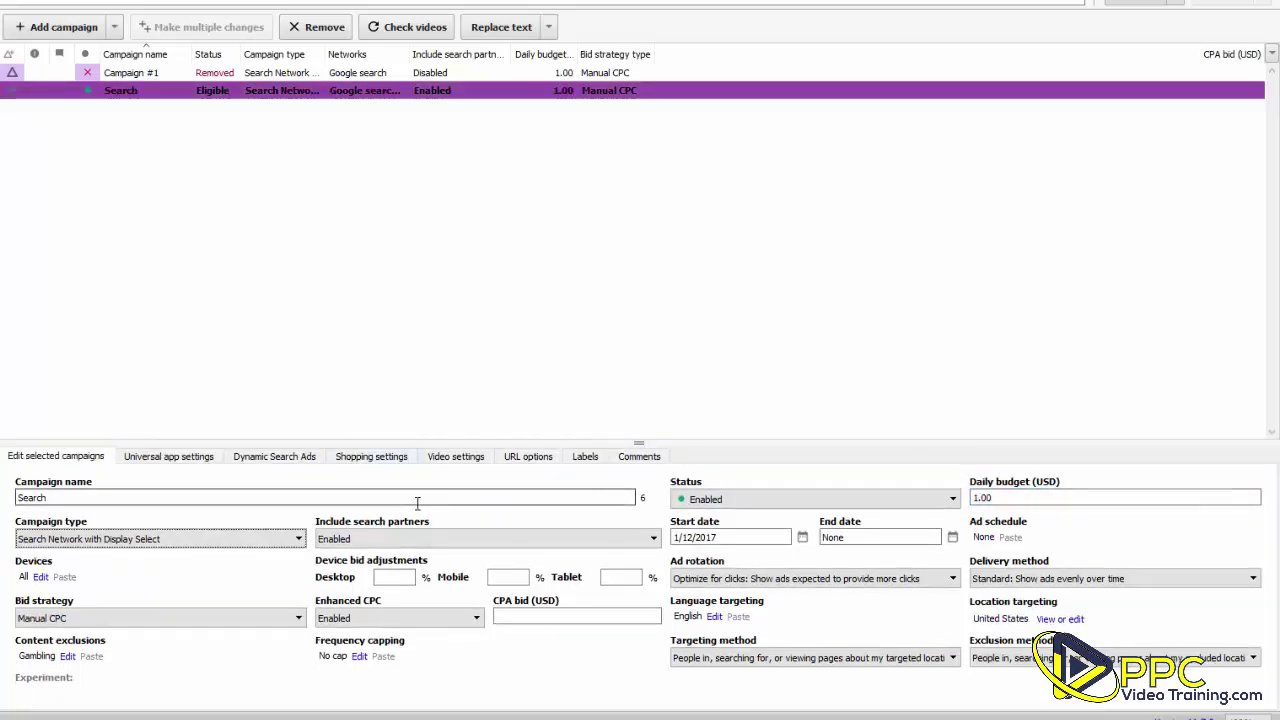
pyautogui.click(211, 177)
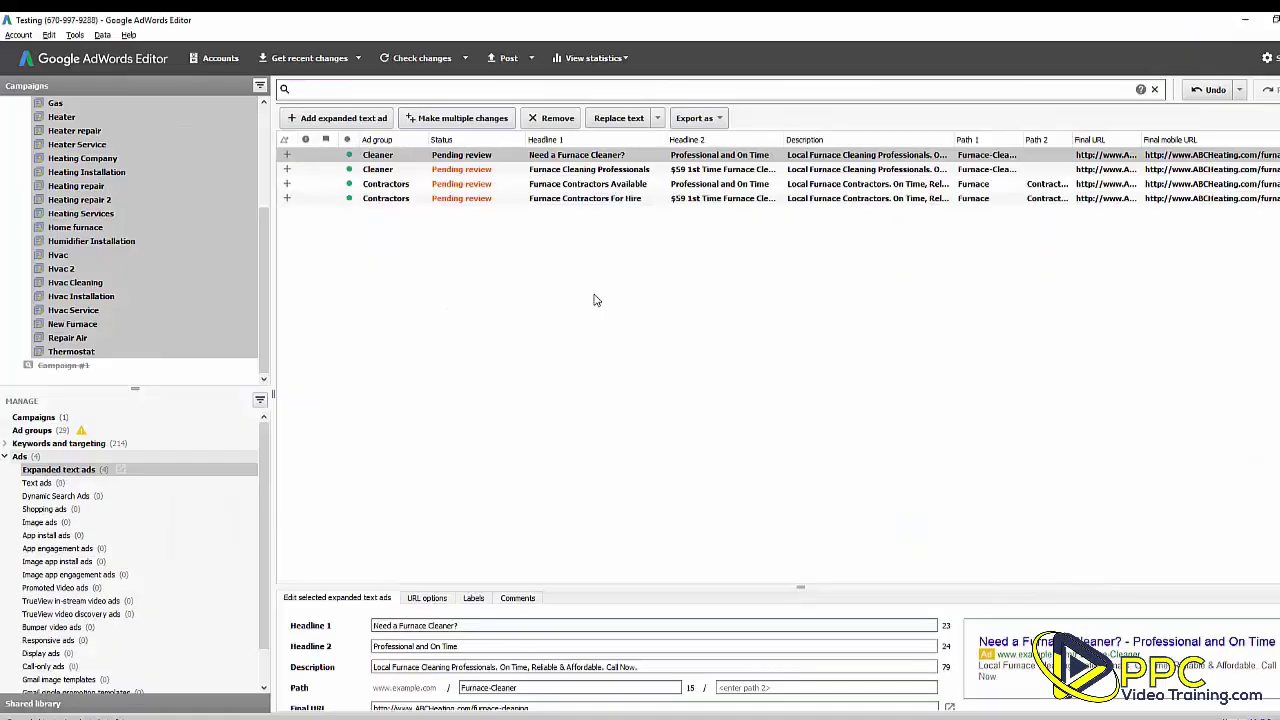
# Step: Show the ad groups, collapse the Ads section and view which changes of the selected campaign are due for posting
pyautogui.click(35, 431)
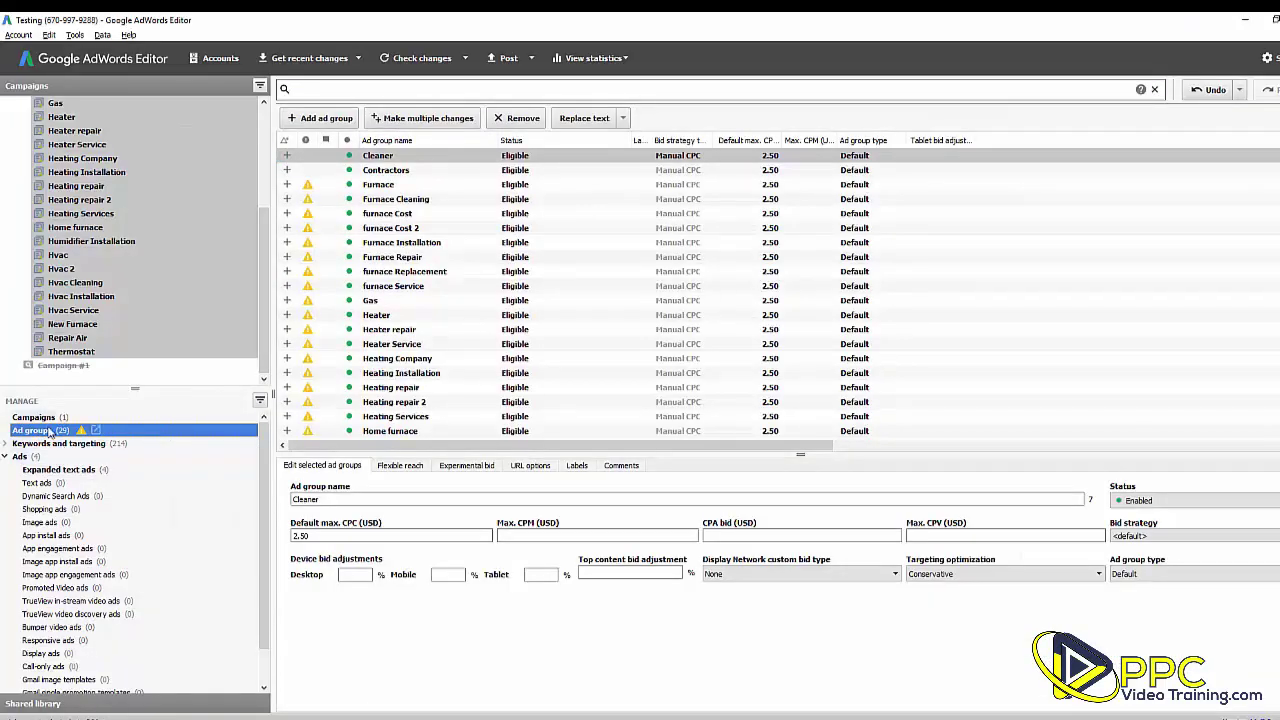
pyautogui.click(5, 456)
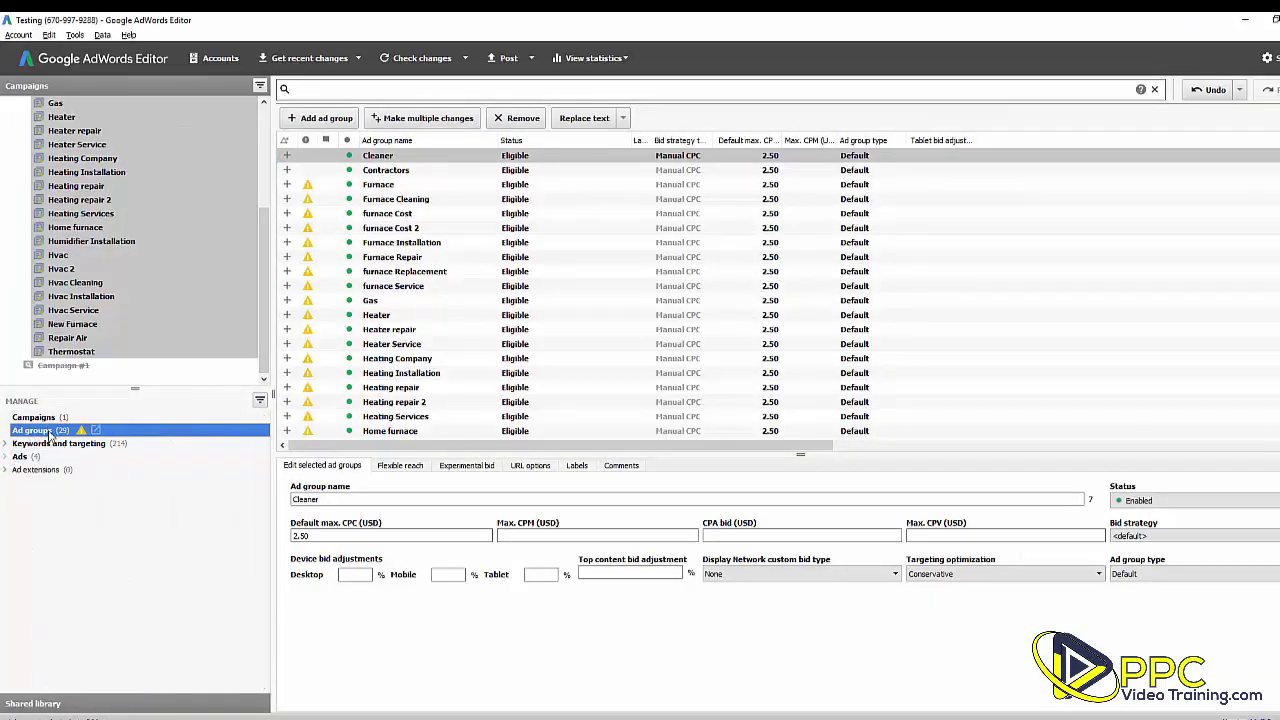
pyautogui.click(512, 60)
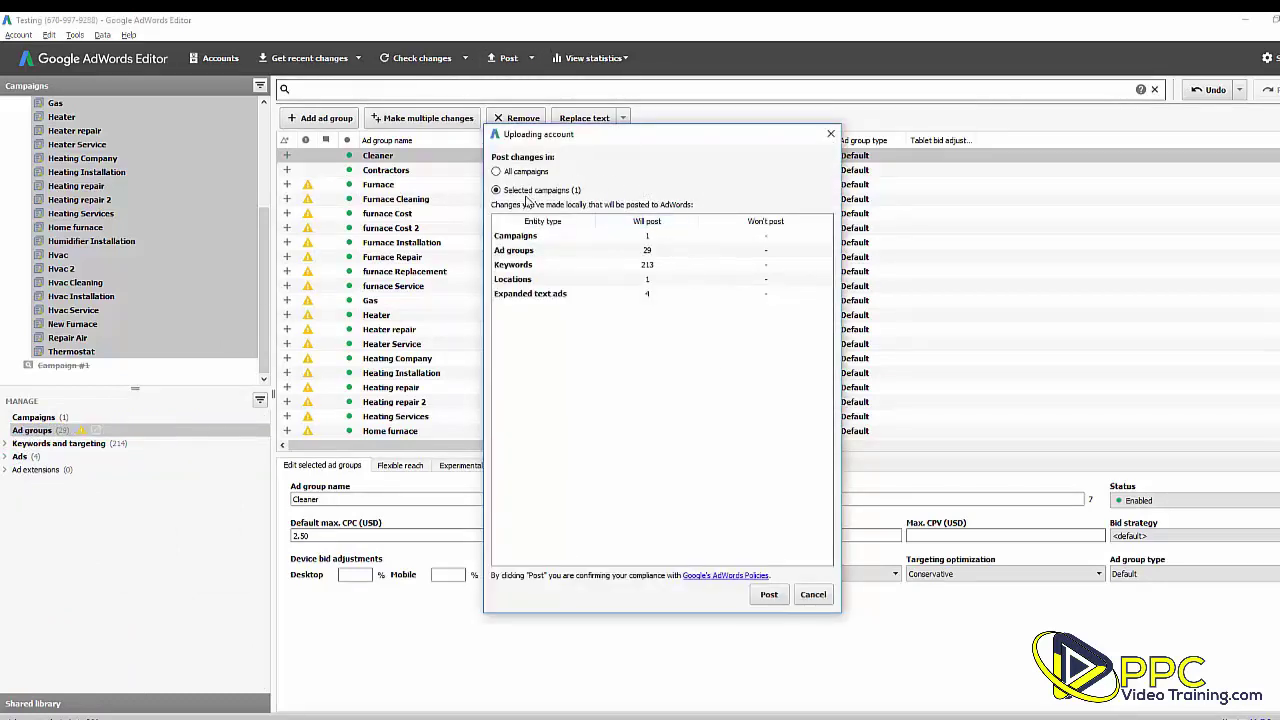
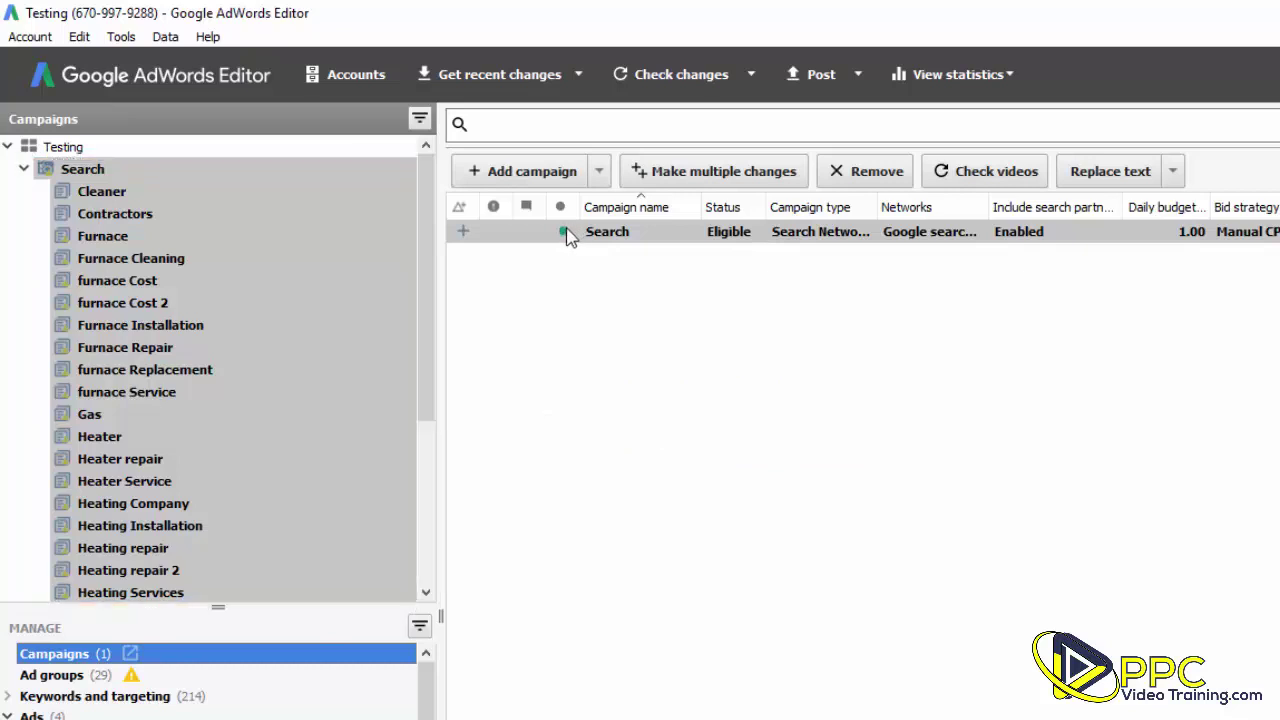
# Step: Change the Search campaign's status to Paused directly in the campaign list
pyautogui.click(566, 236)
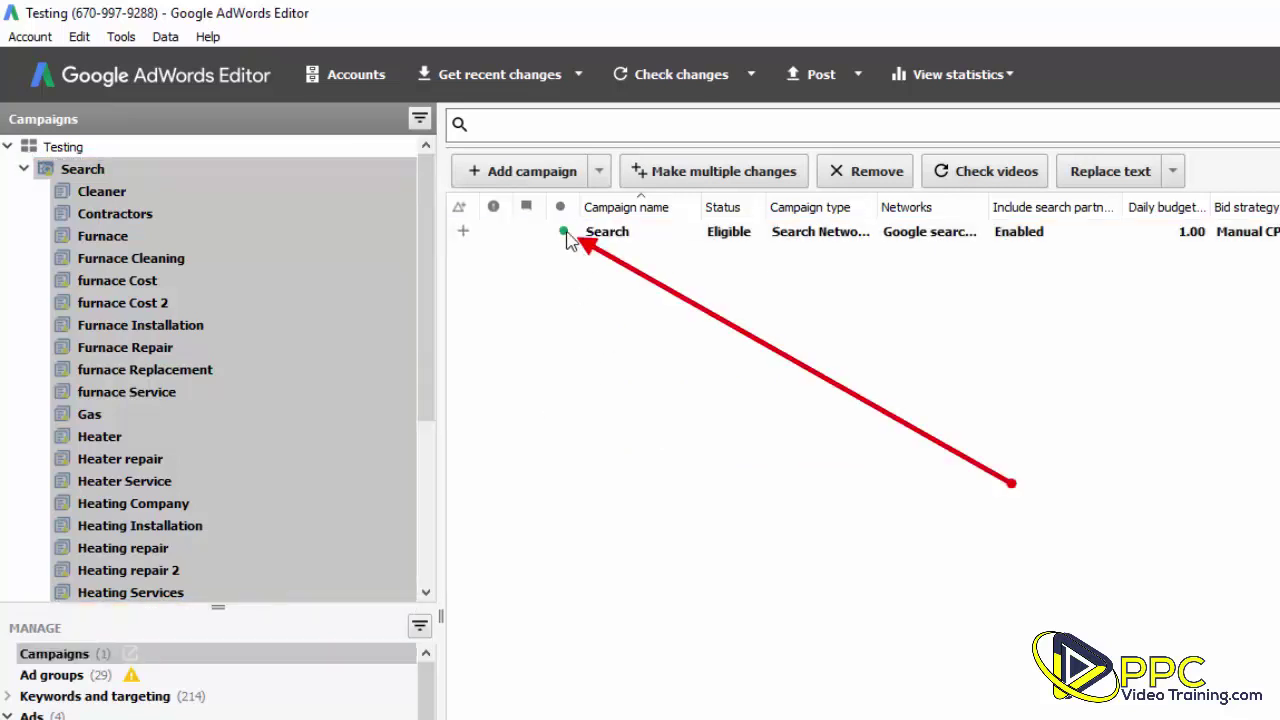
pyautogui.click(566, 238)
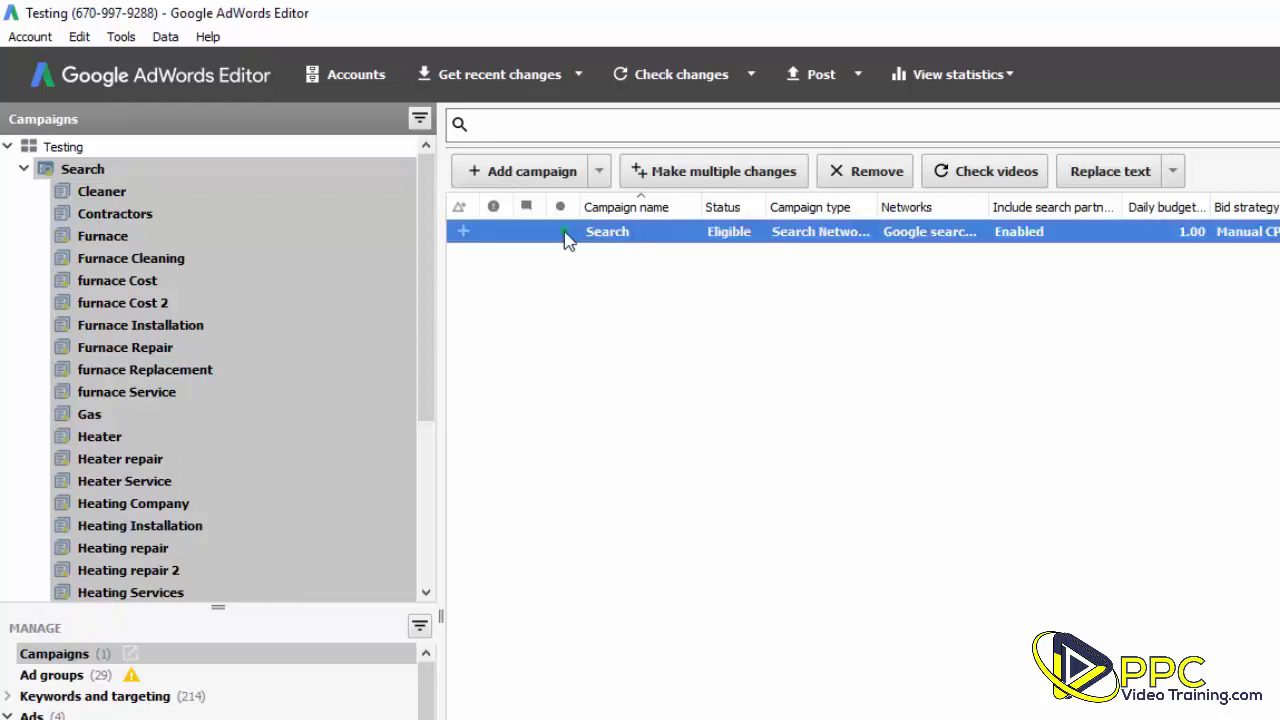
pyautogui.click(566, 238)
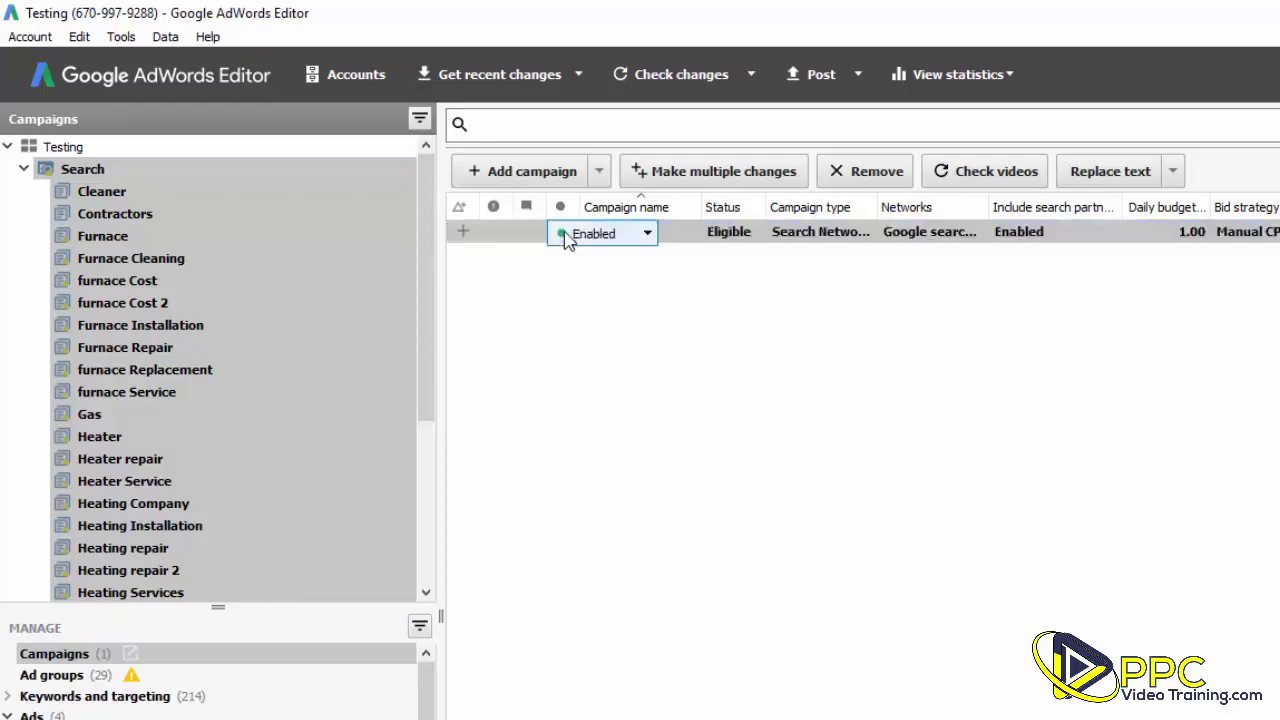
pyautogui.click(645, 234)
pyautogui.click(604, 274)
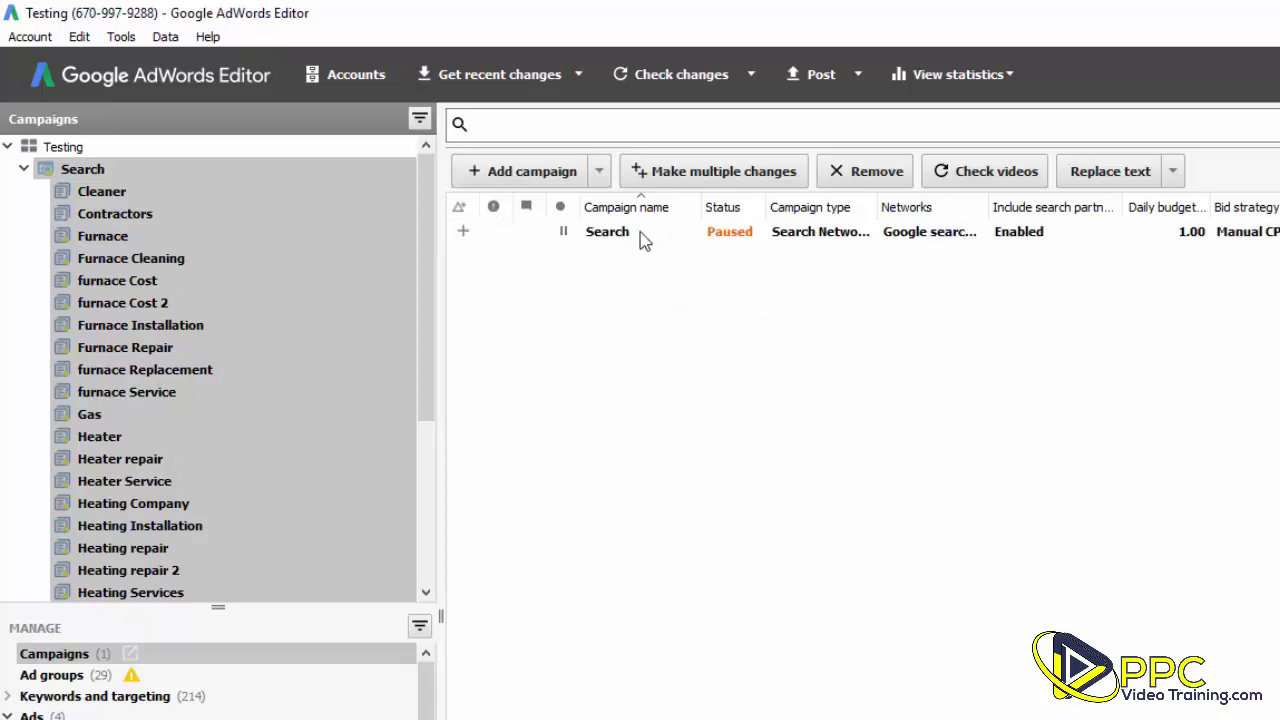
# Step: Switch the Search campaign's status to Enabled and back to Paused in the campaign's edit settings
pyautogui.click(642, 238)
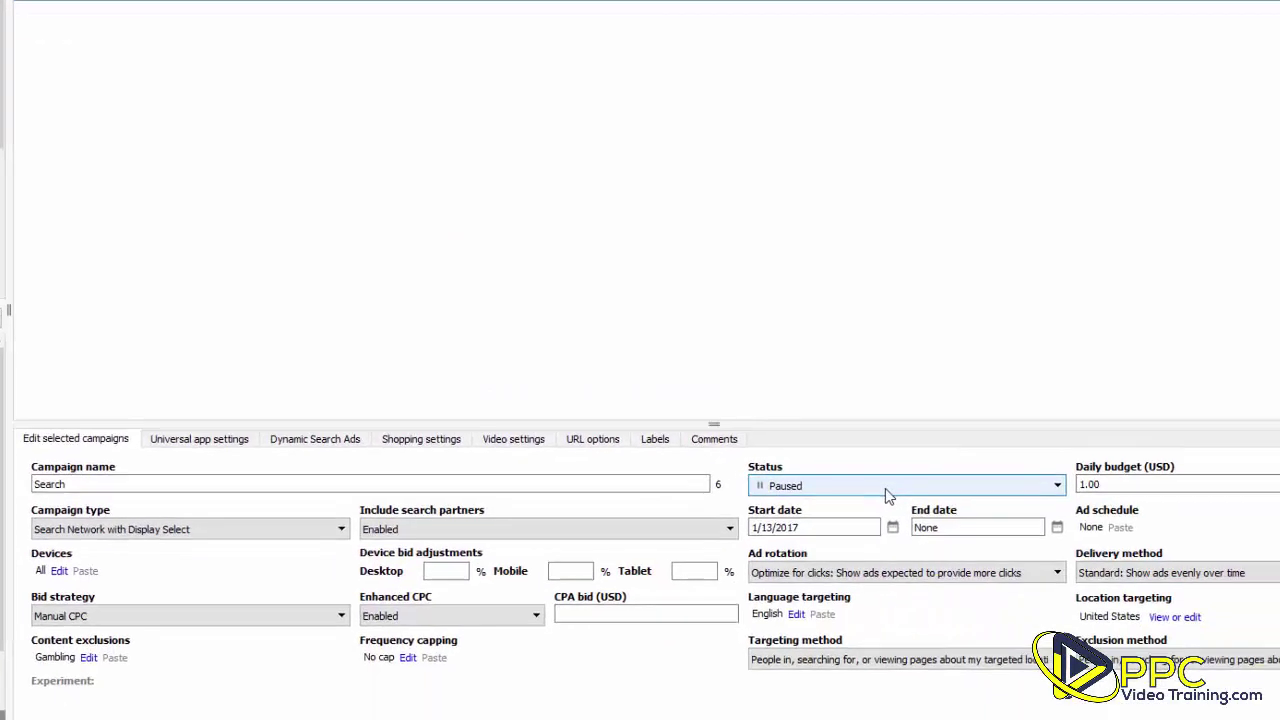
pyautogui.click(820, 482)
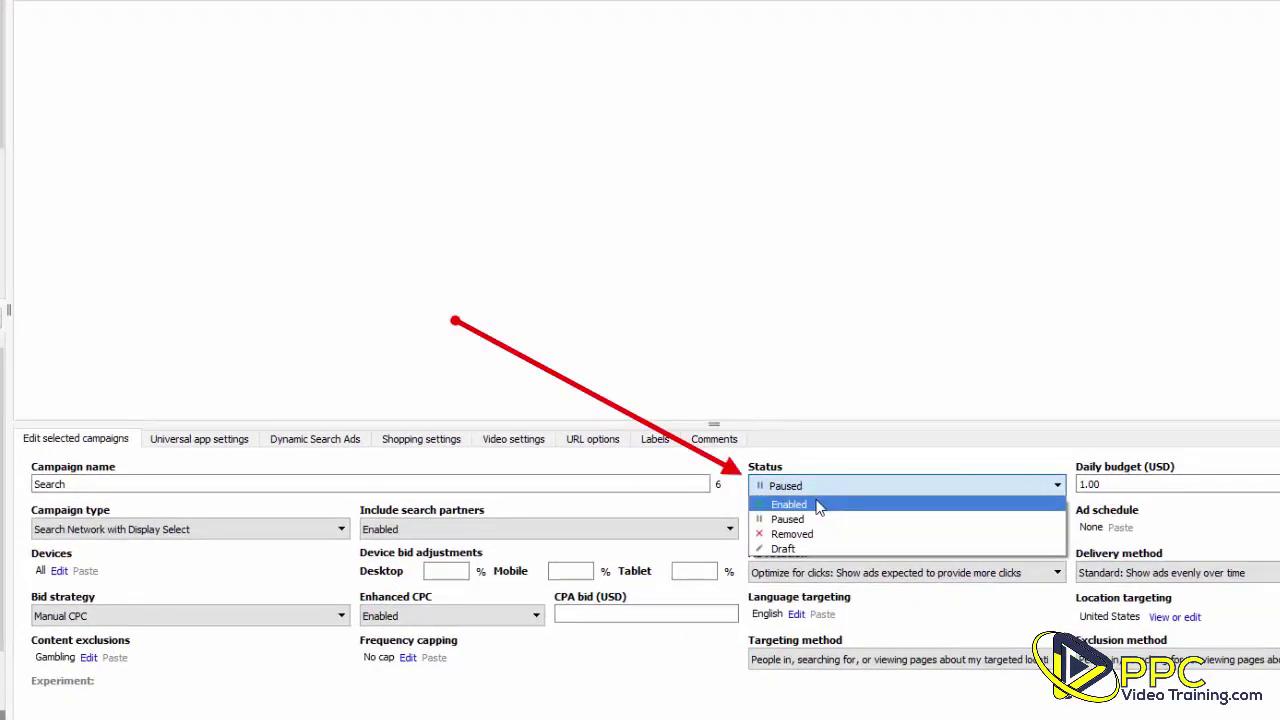
pyautogui.click(815, 504)
pyautogui.click(807, 490)
pyautogui.click(808, 517)
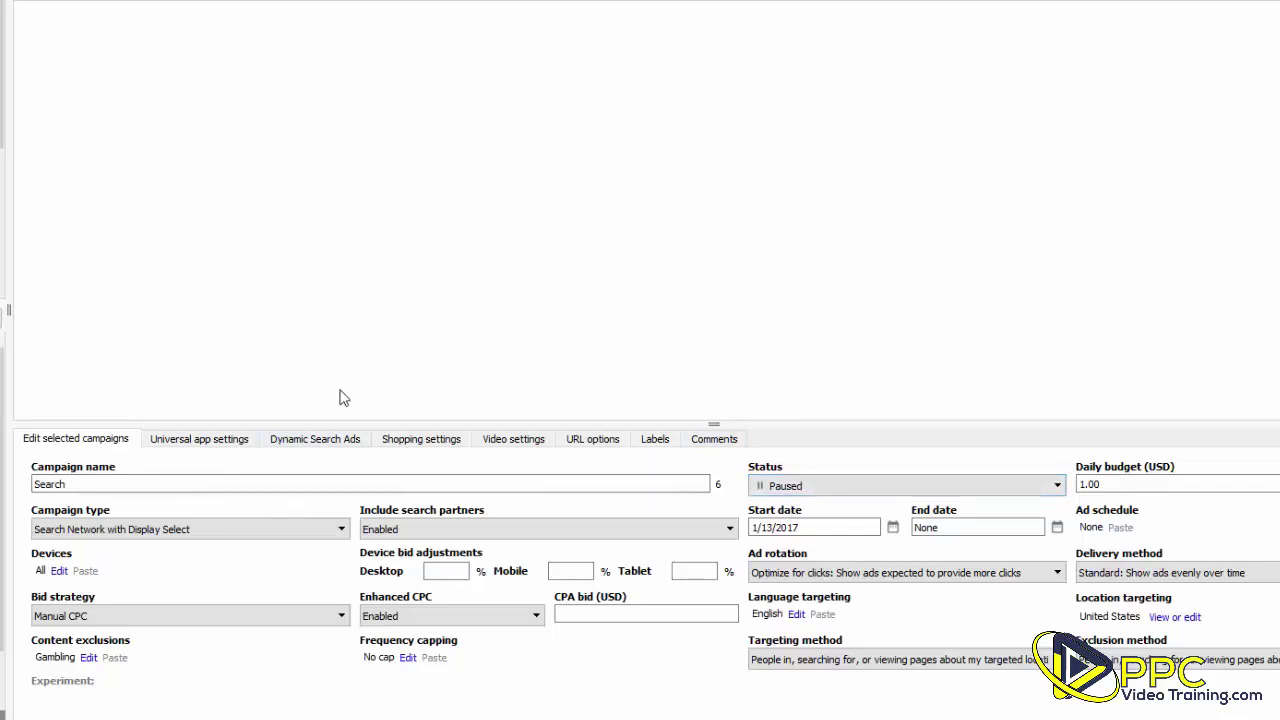
# Step: Set the Search campaign's type to Search Network only
pyautogui.click(192, 532)
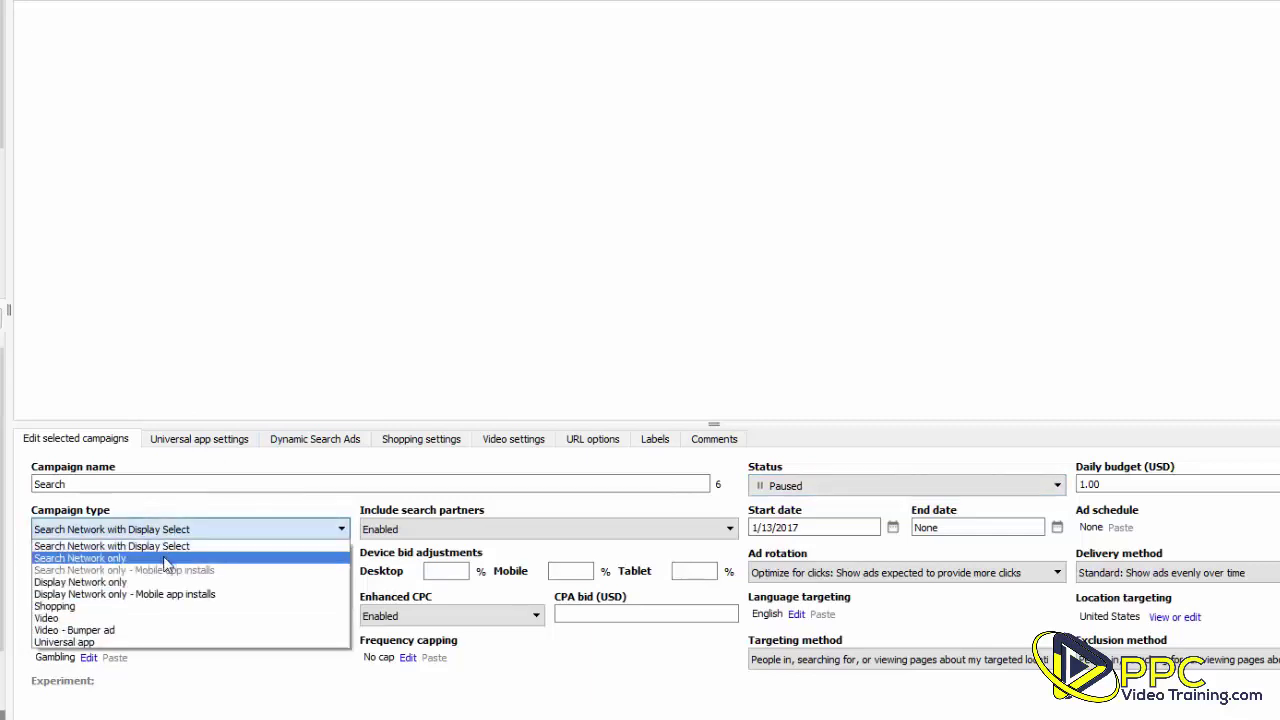
pyautogui.click(166, 558)
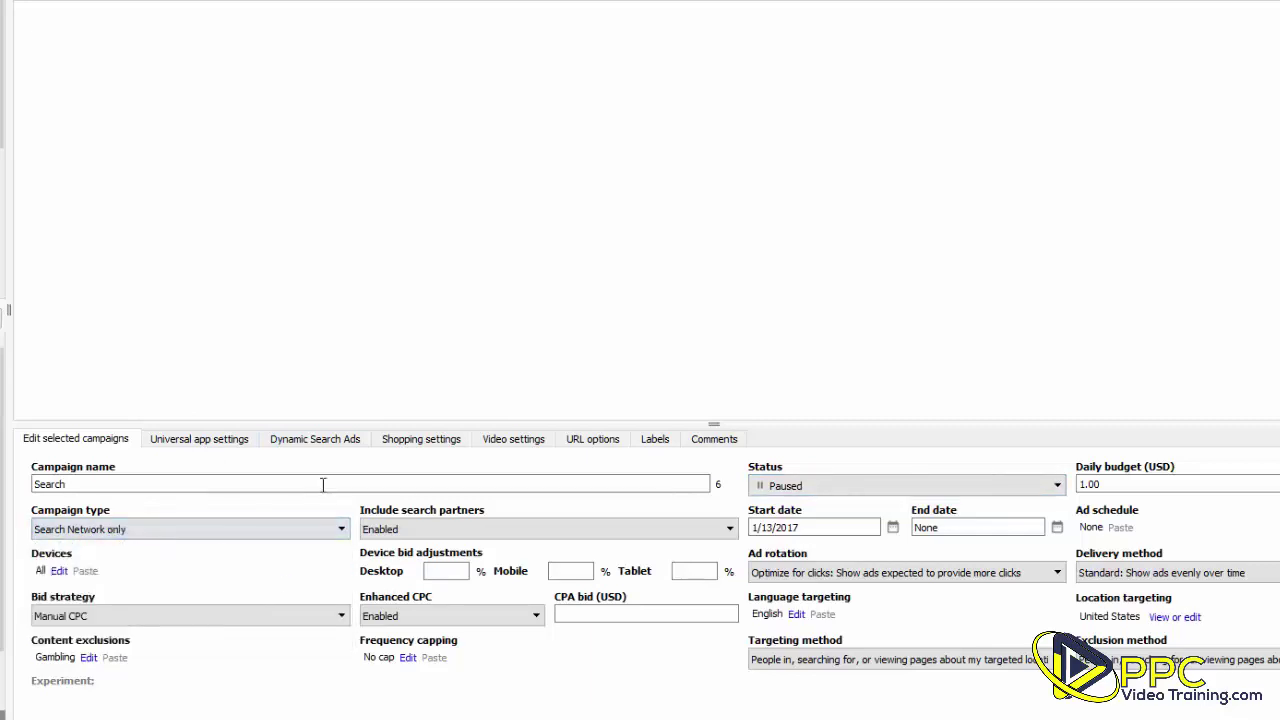